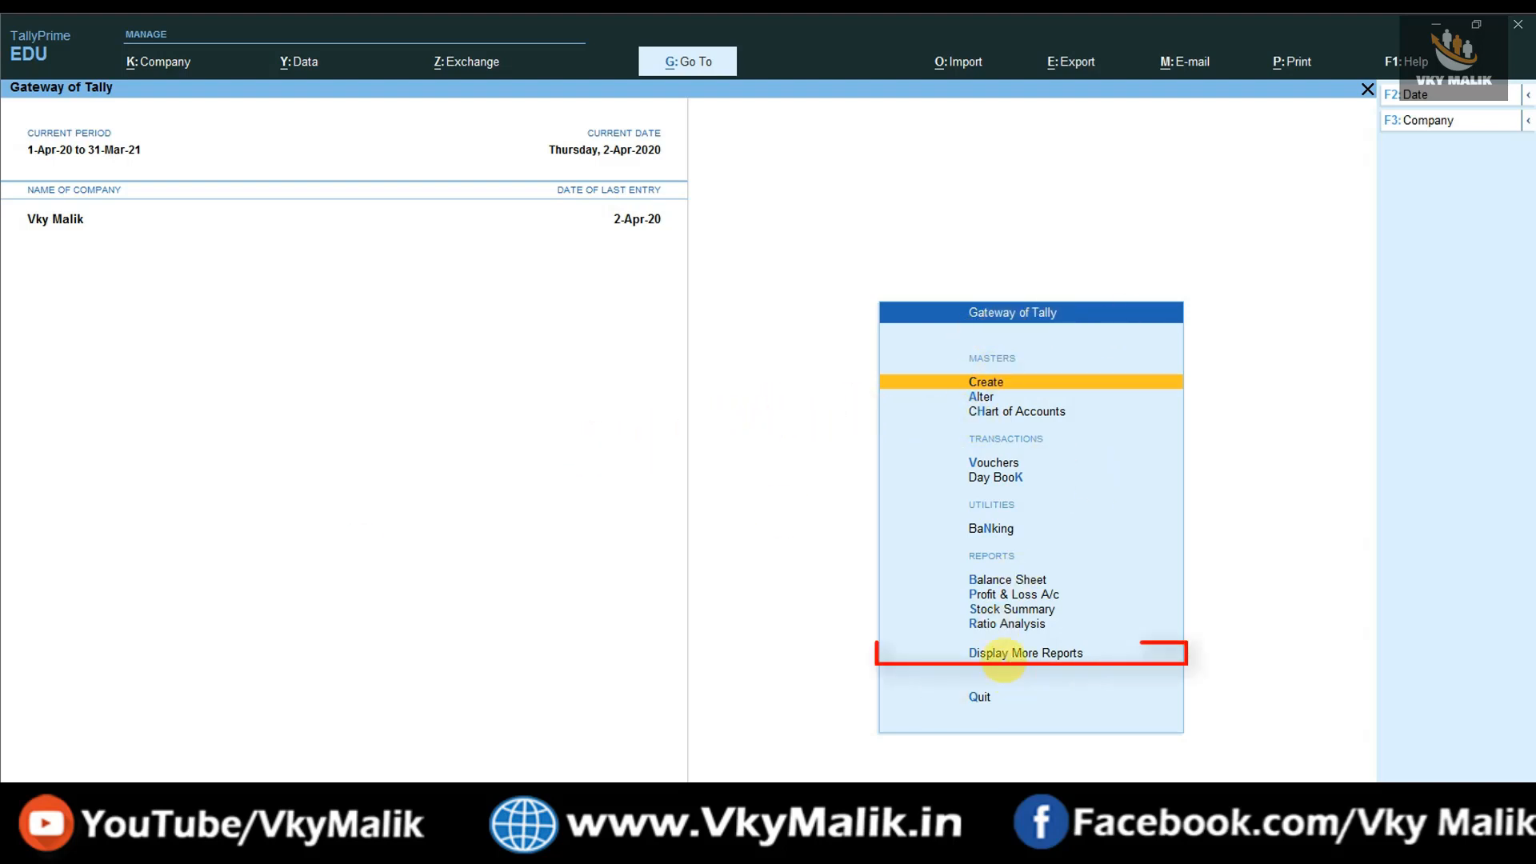
# - Open the Account Books list within Display More Reports from the Gateway of Tally
pyautogui.press('Up')
pyautogui.press('Up')
pyautogui.press('Up')
pyautogui.press('Down')
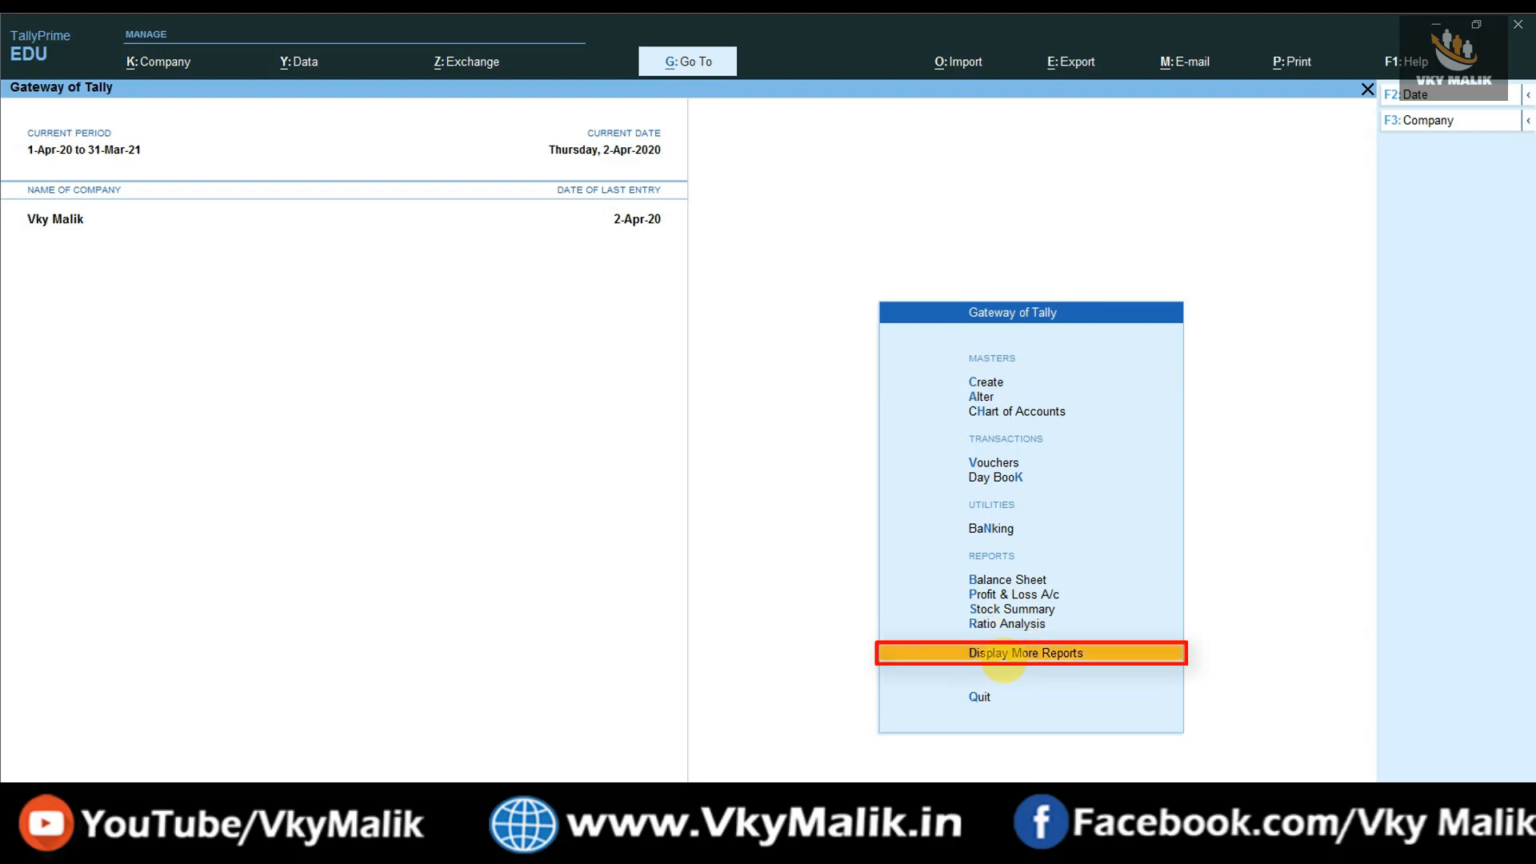
pyautogui.press('Return')
pyautogui.press('Down')
pyautogui.press('Down')
pyautogui.press('Down')
pyautogui.press('Down')
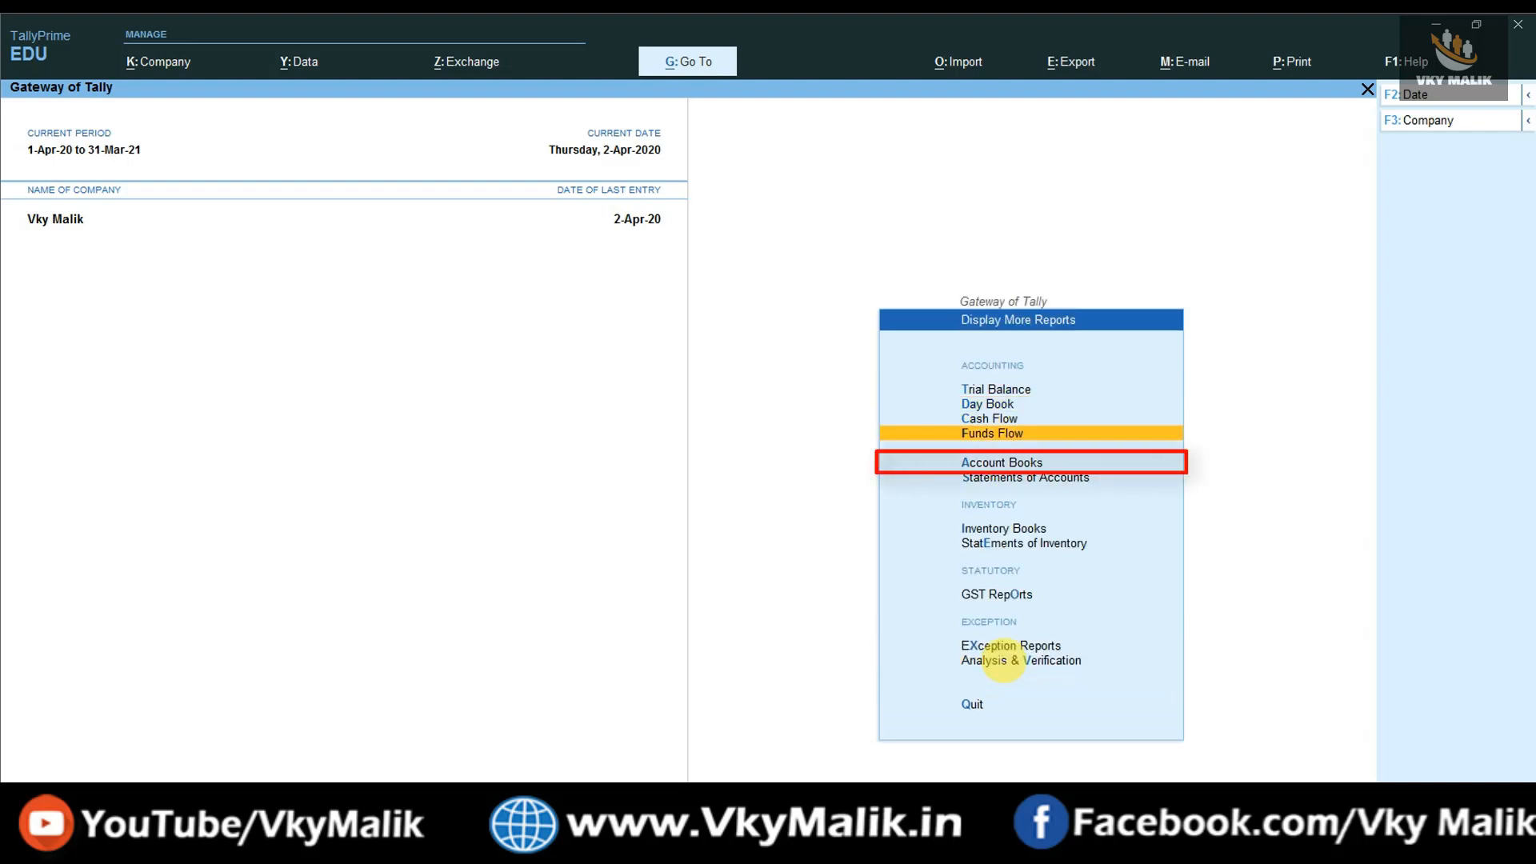
pyautogui.press('Return')
# - Open the Sales Register from the Account Books registers
pyautogui.press('Down')
pyautogui.press('Down')
pyautogui.press('Down')
pyautogui.press('Down')
pyautogui.press('Down')
pyautogui.press('Down')
pyautogui.press('Down')
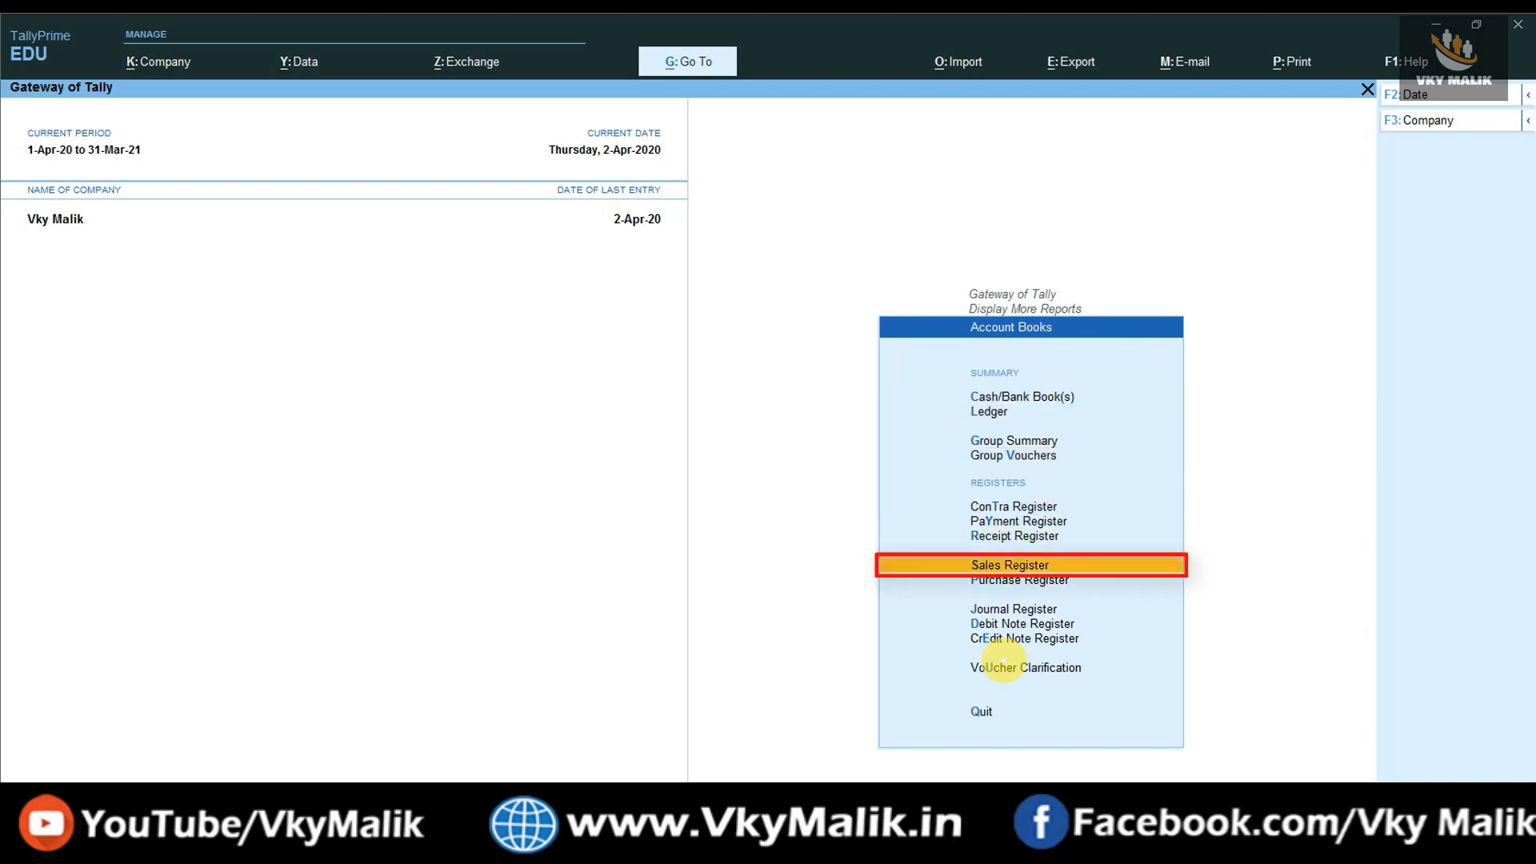
pyautogui.press('Return')
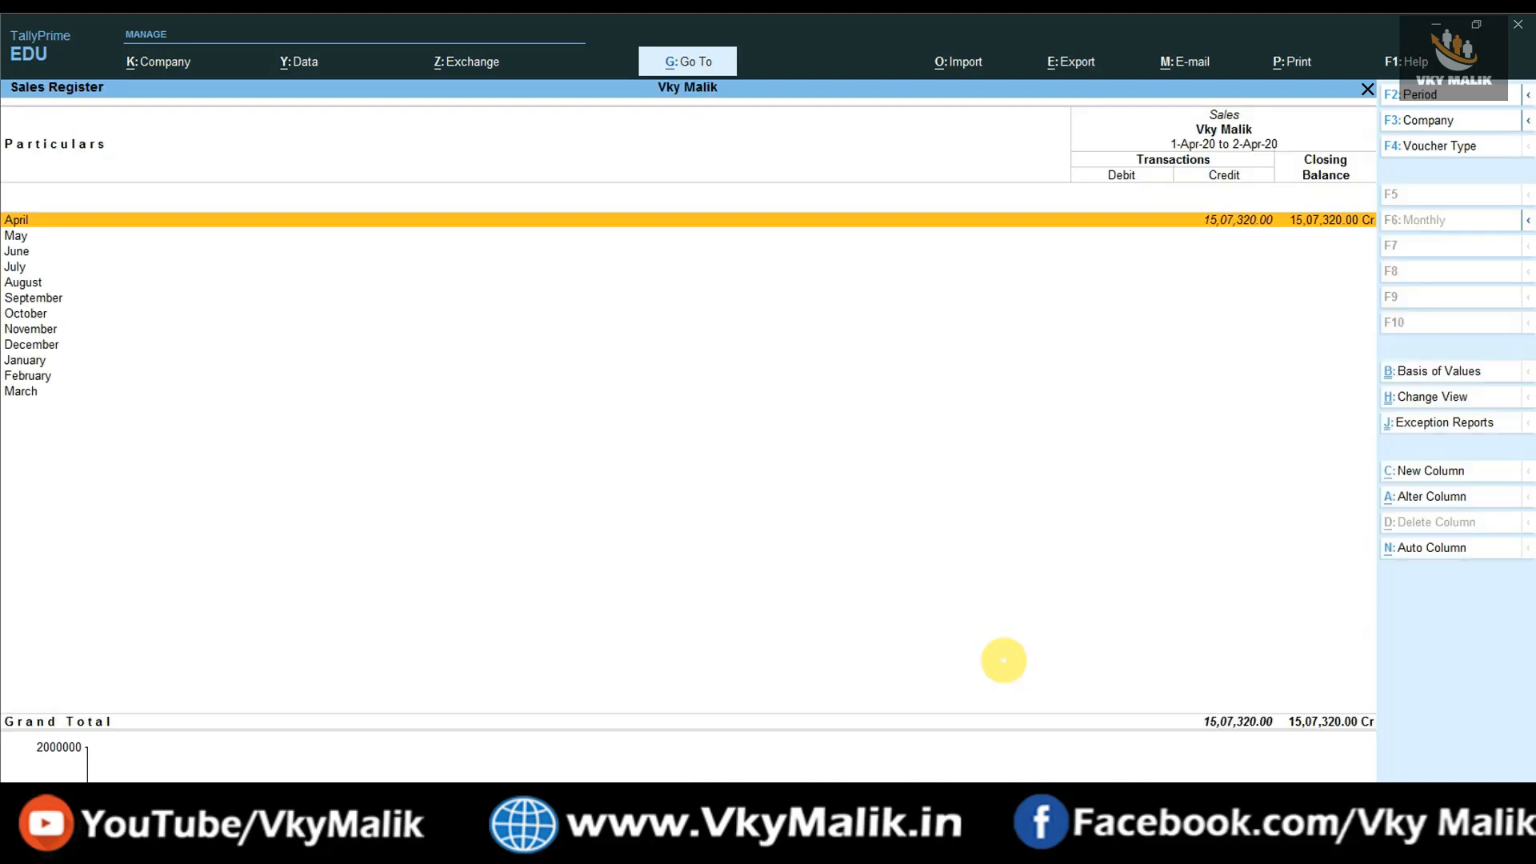
# - Look through the monthly rows from April to August in the Sales Register
pyautogui.press('Down')
pyautogui.press('Down')
pyautogui.press('Down')
pyautogui.press('Down')
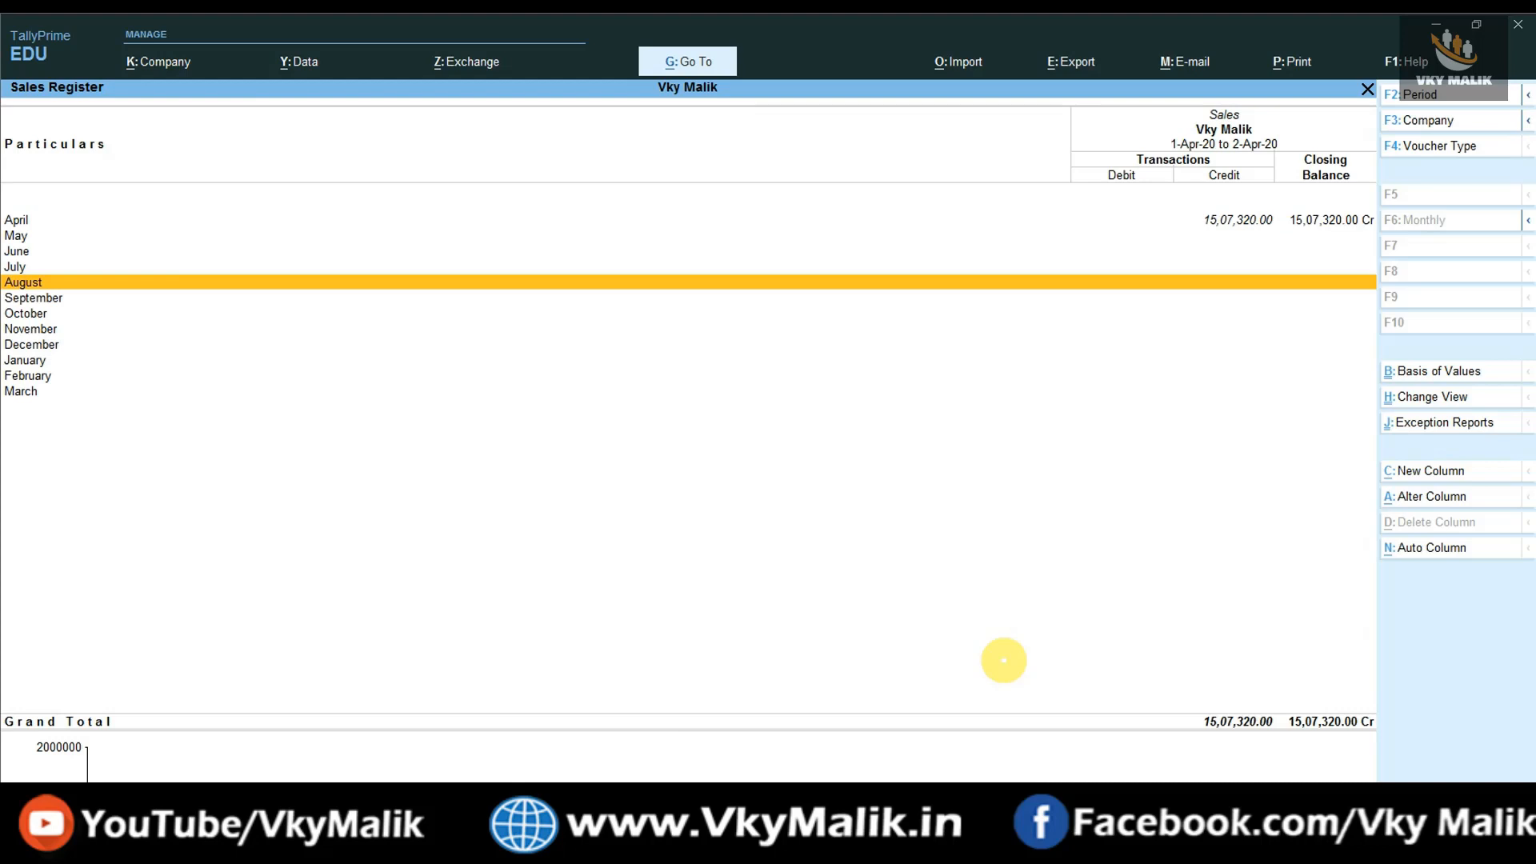
pyautogui.press('Up')
pyautogui.press('Up')
pyautogui.press('Up')
pyautogui.press('Up')
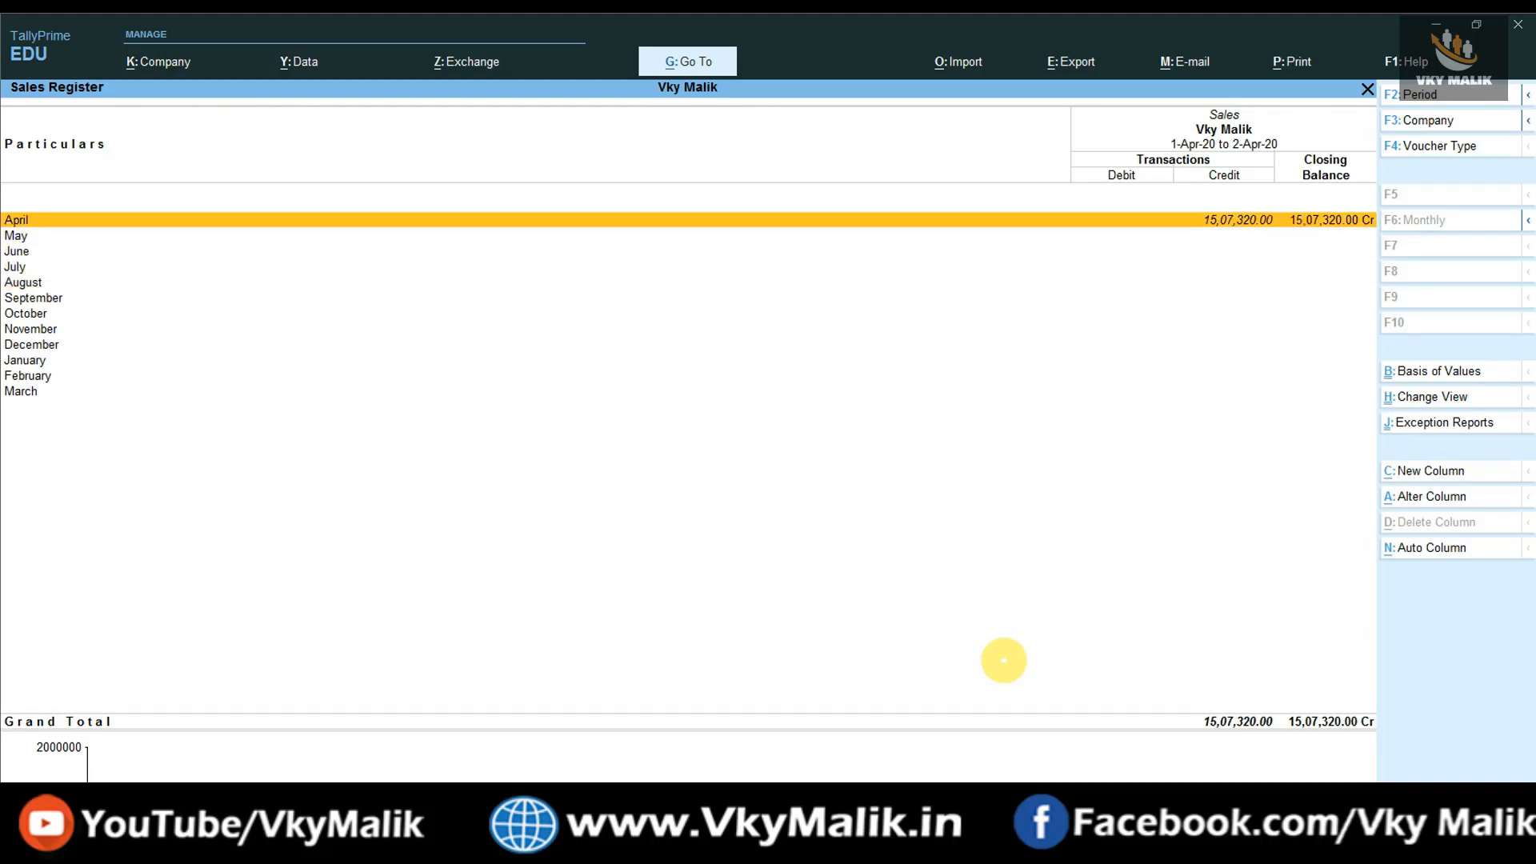
# - Leave the Sales Register and return to the Gateway of Tally, declining to quit the program
pyautogui.press('Escape')
pyautogui.press('Escape')
pyautogui.press('Escape')
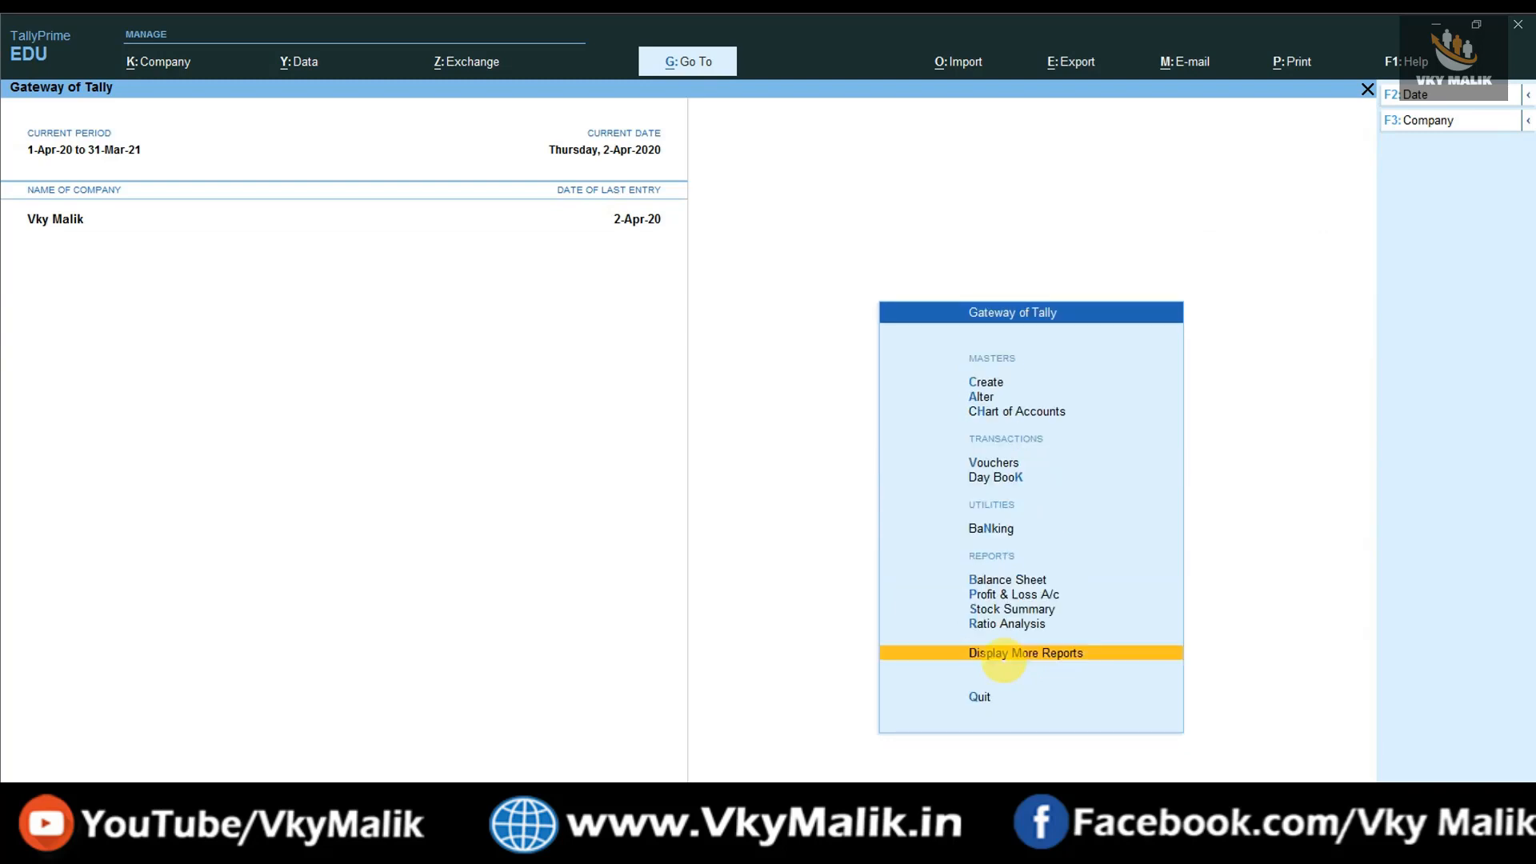
pyautogui.press('Escape')
pyautogui.press('n')
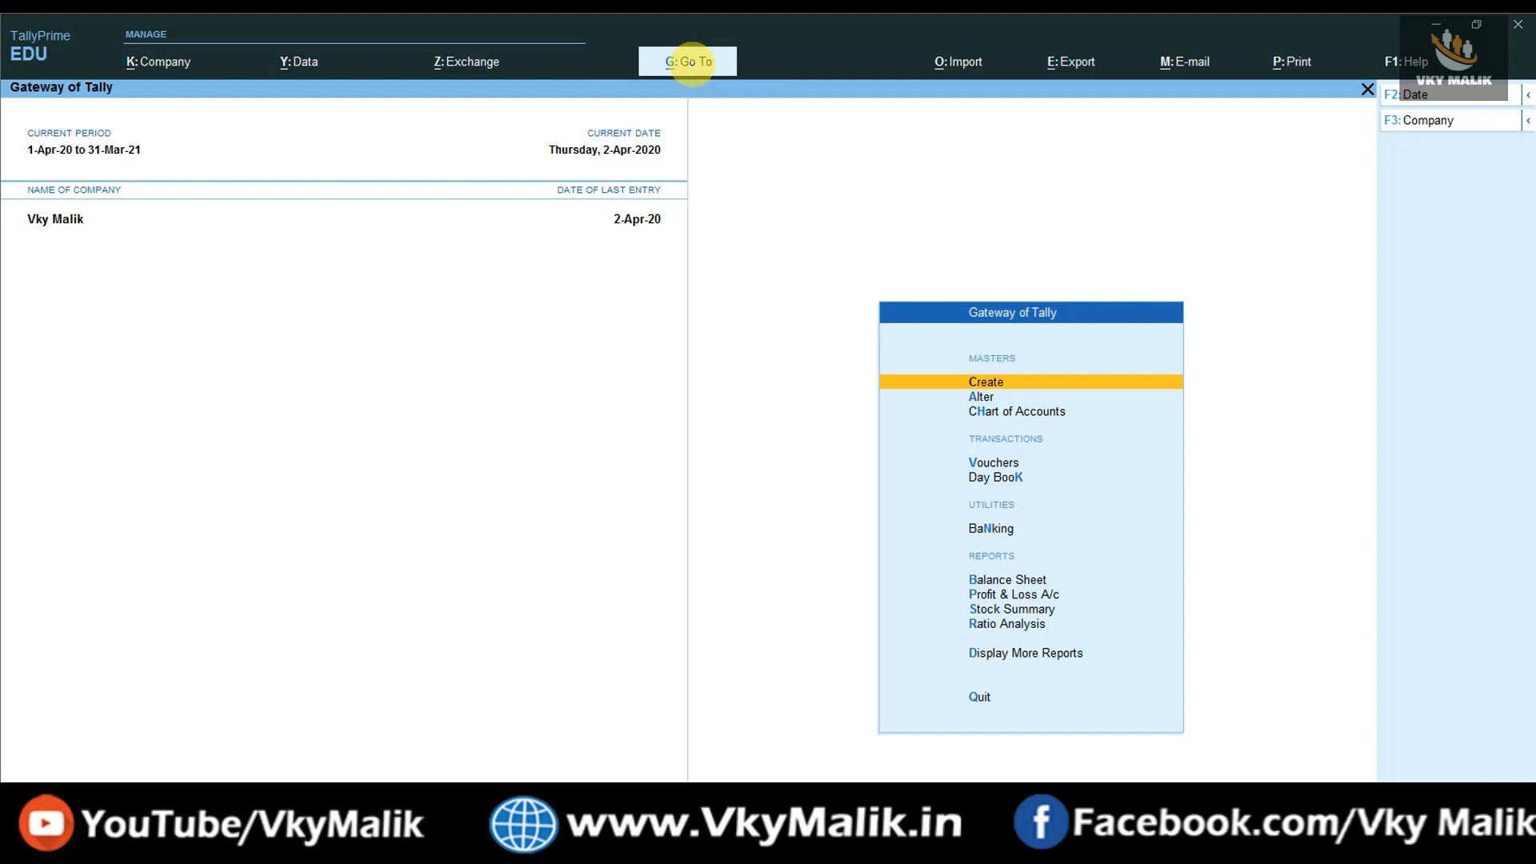
# - Find the Sales Register through Go To with the search text "Sales Re" and open April's voucher list
pyautogui.click(691, 62)
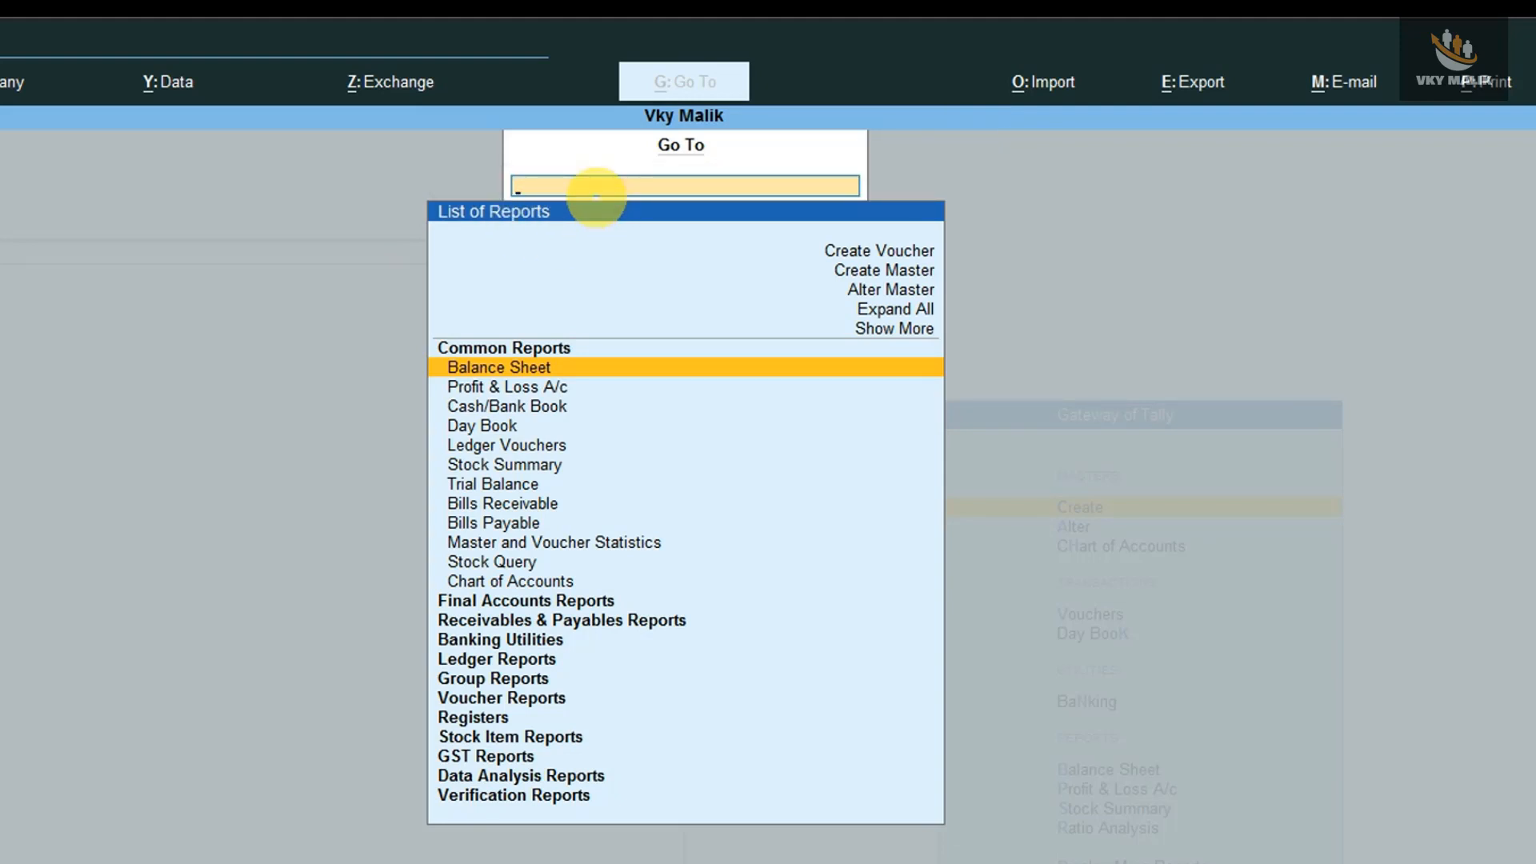
pyautogui.write('Sales Re')
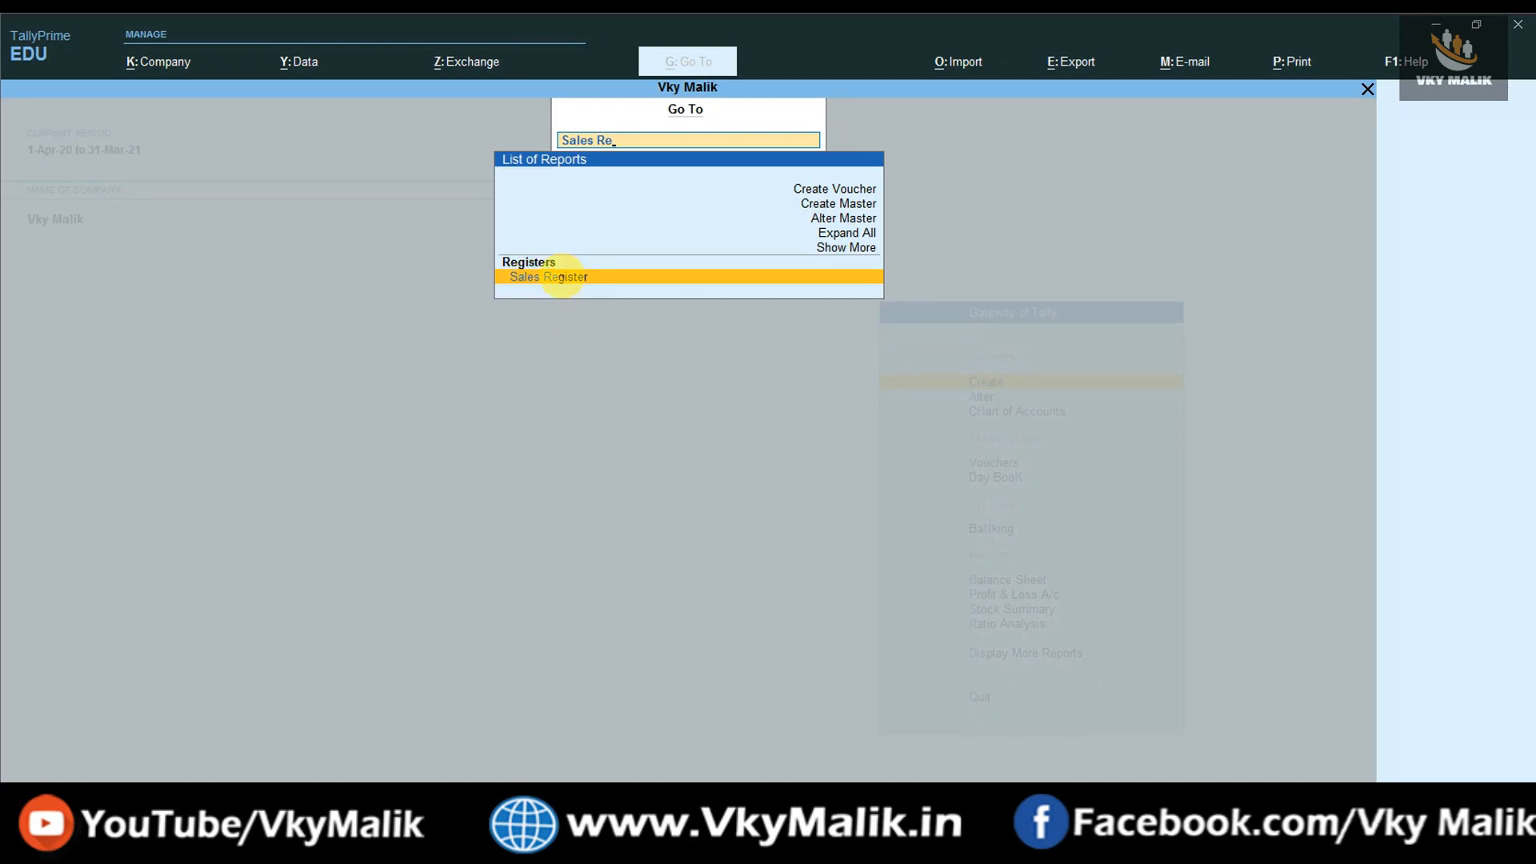
pyautogui.click(563, 276)
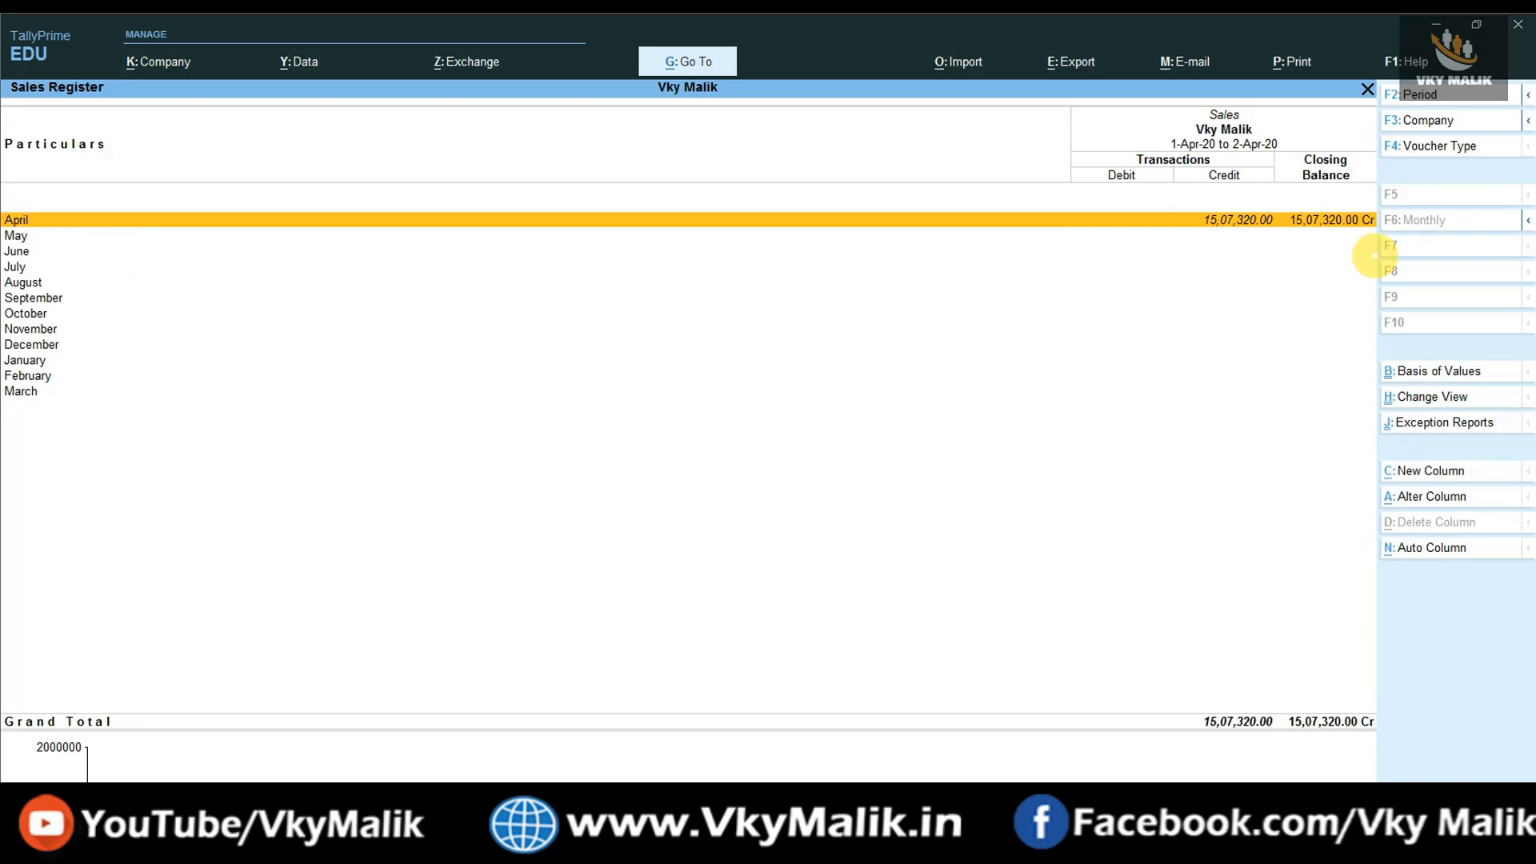
pyautogui.press('Return')
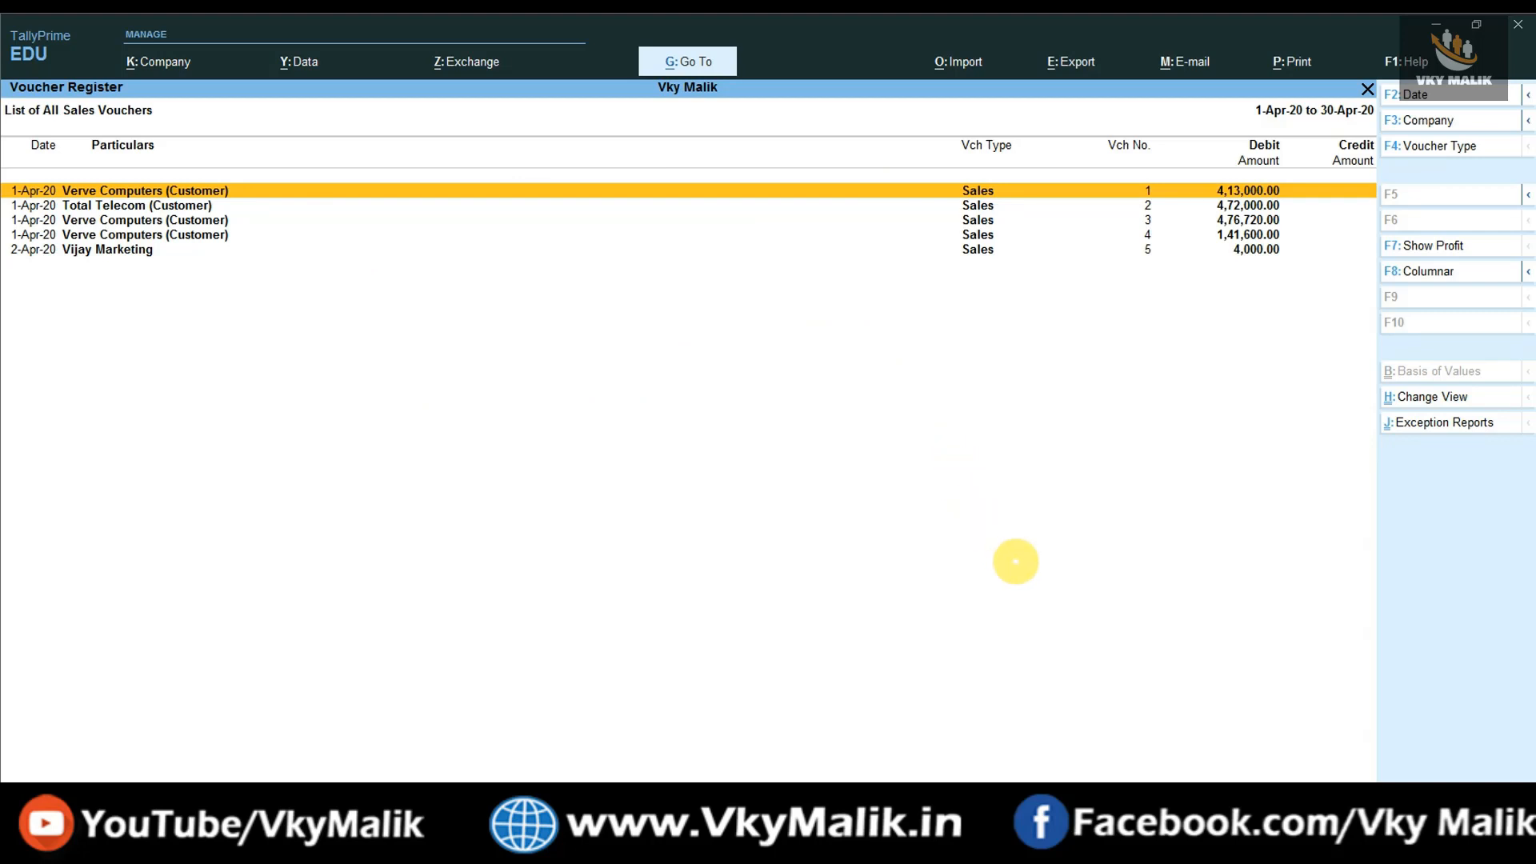
# - Inspect the Verve Computers (Customer) sales voucher no. 1 and return to the voucher list
pyautogui.press('Return')
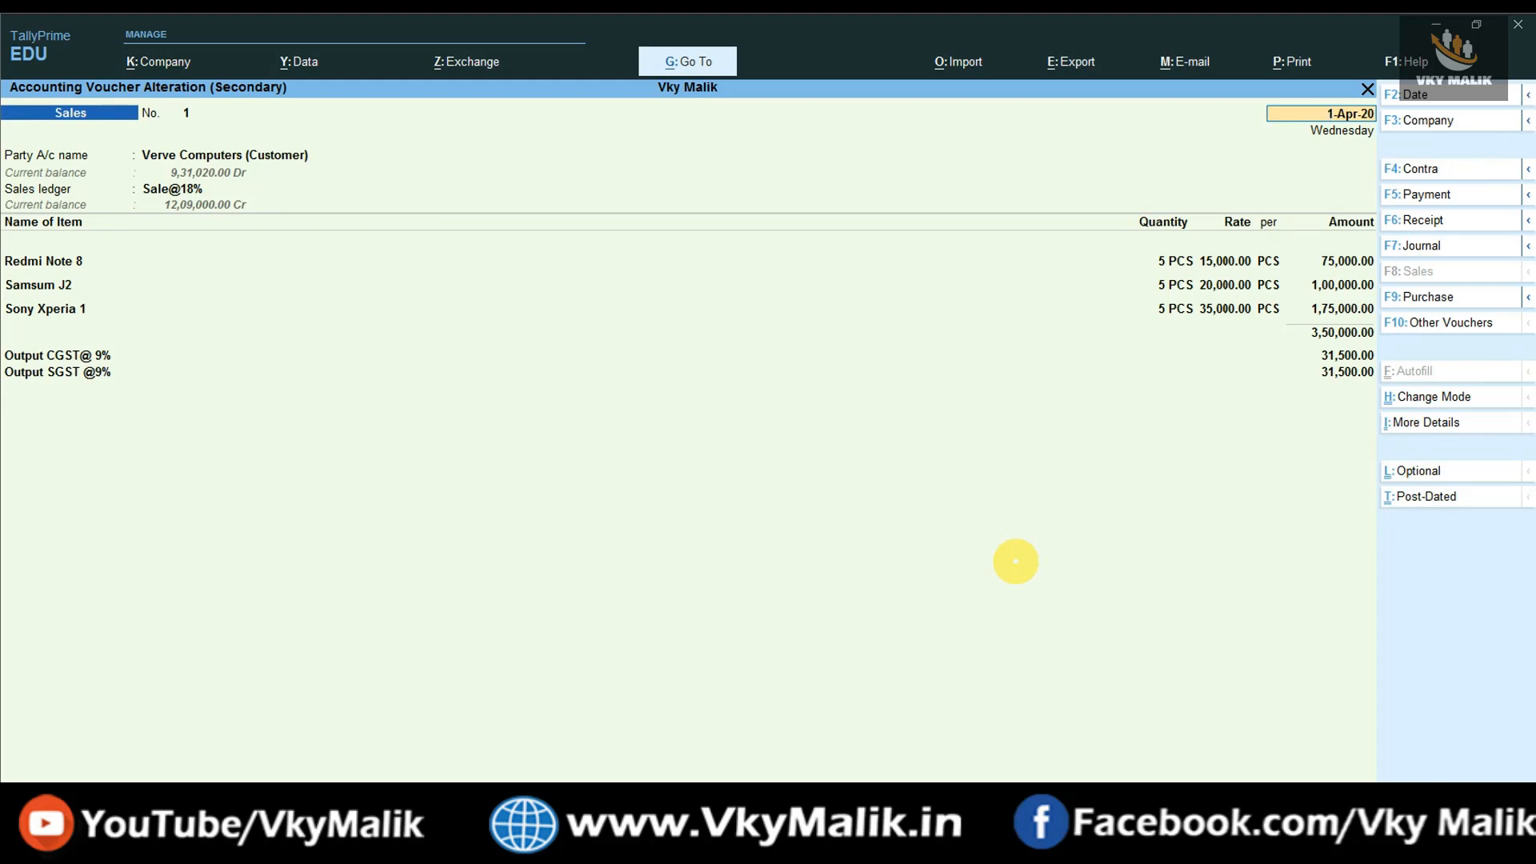
pyautogui.press('Return')
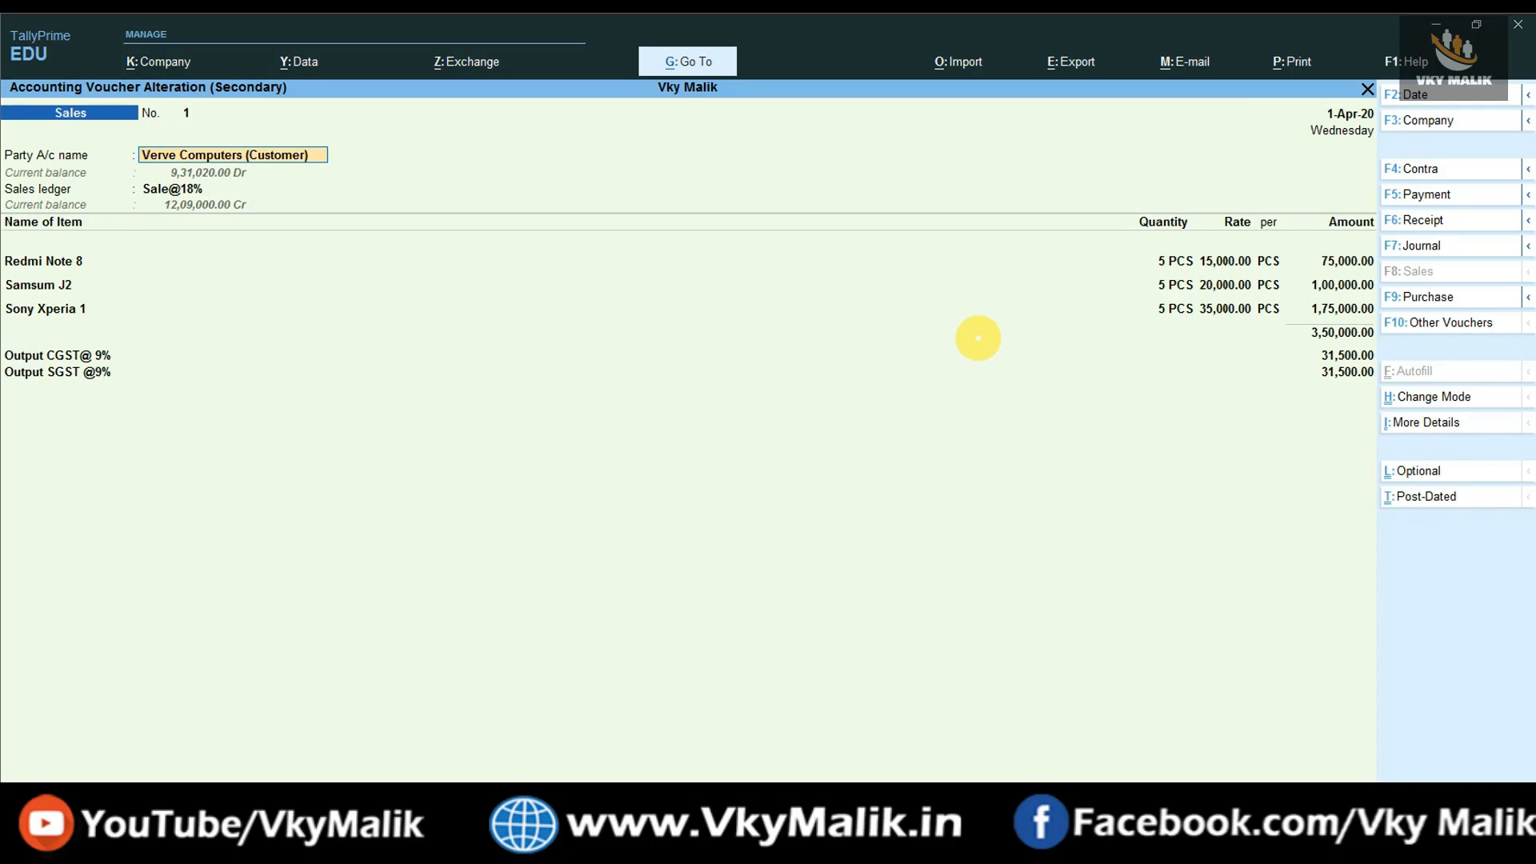
pyautogui.press('Escape')
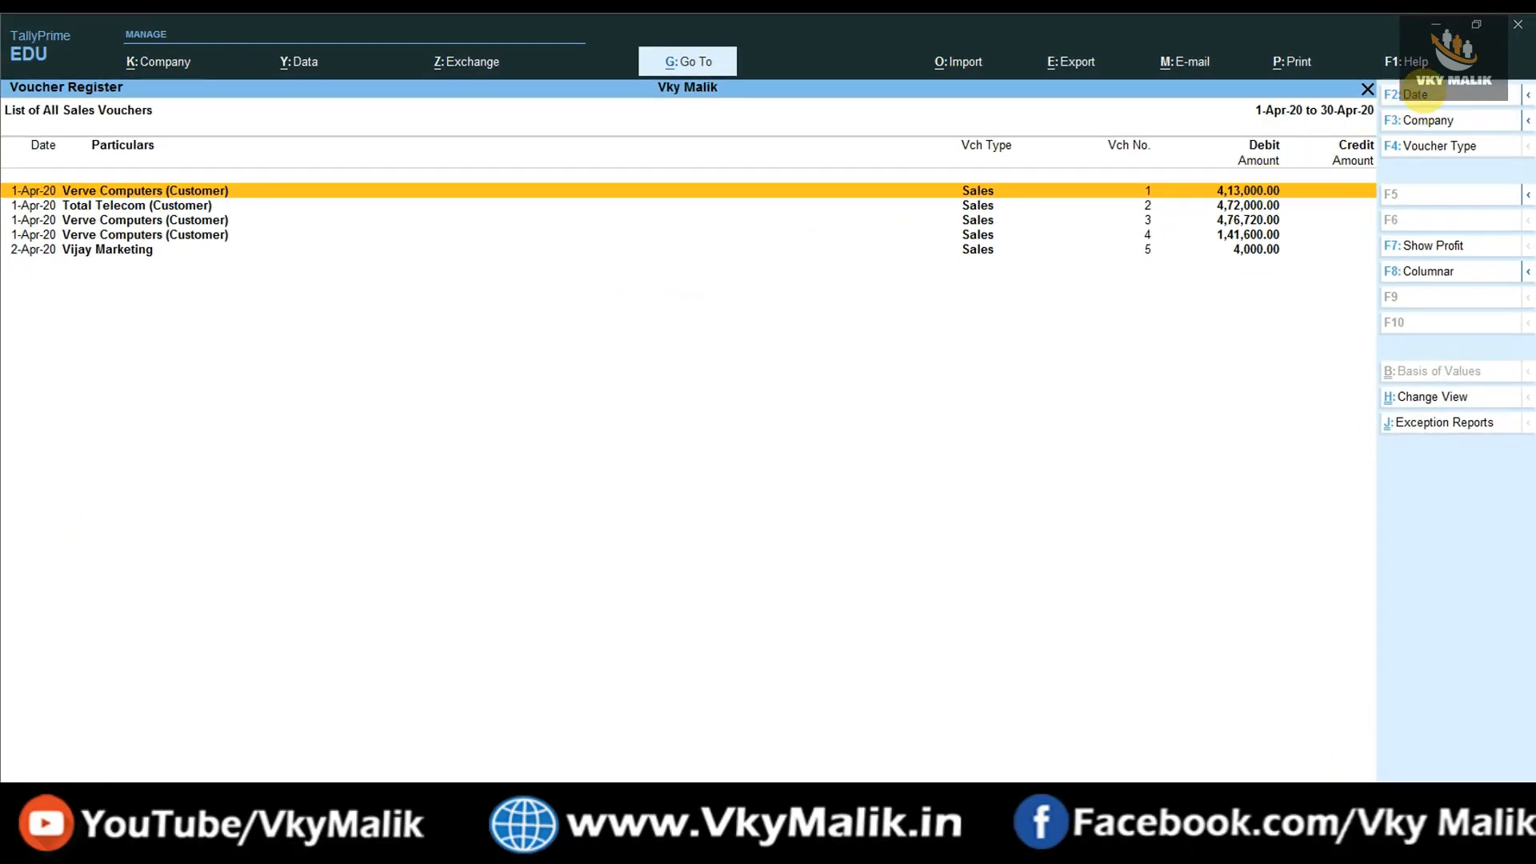
# - Change the sales voucher list's date to 1-4-2020, and after viewing it, to 2-4-2020
pyautogui.click(1410, 94)
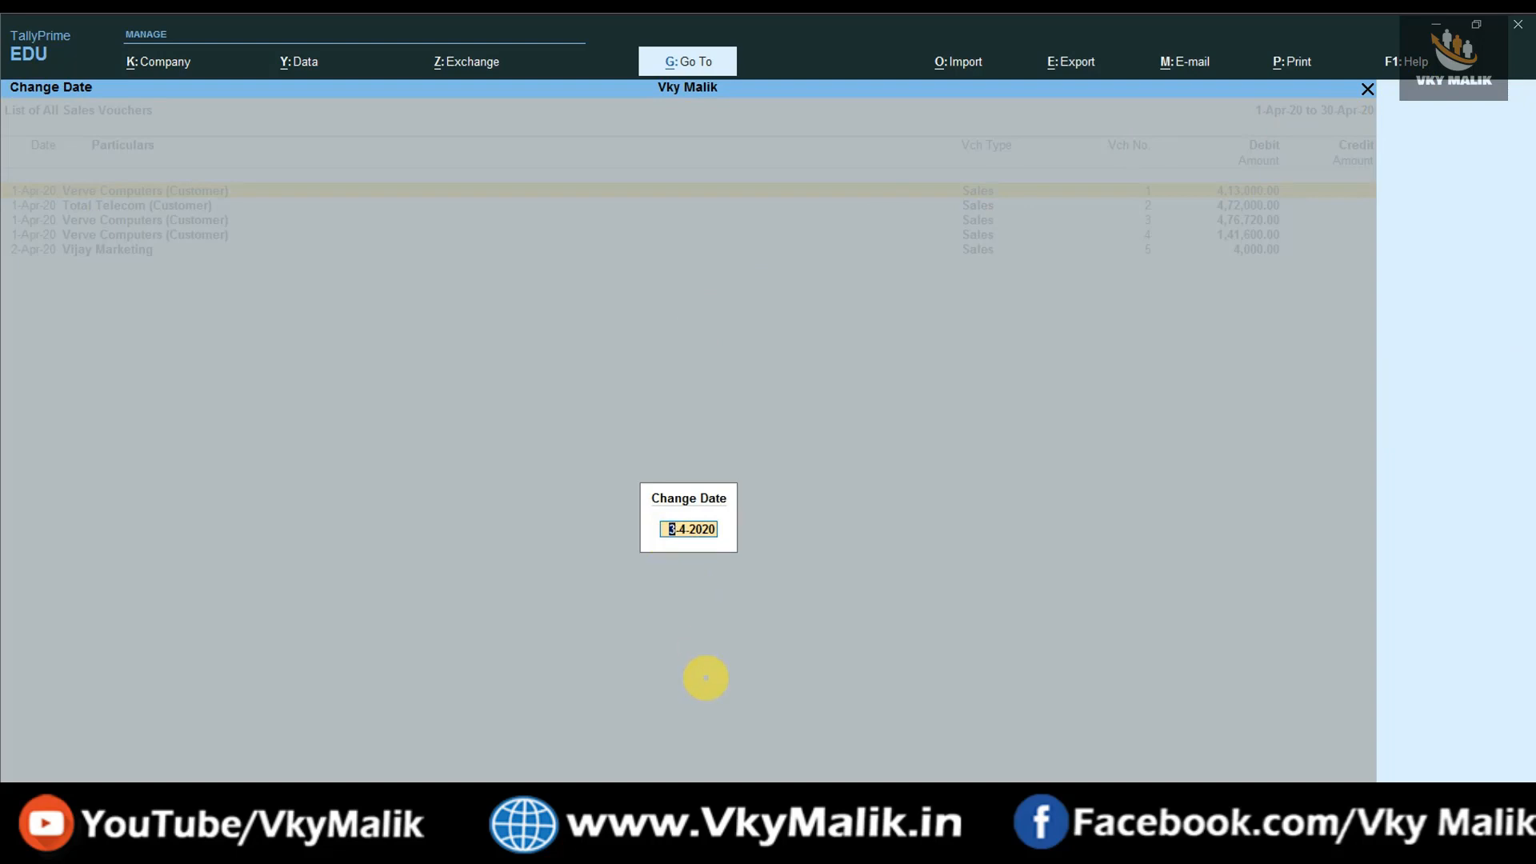
pyautogui.write('1.4')
pyautogui.press('Return')
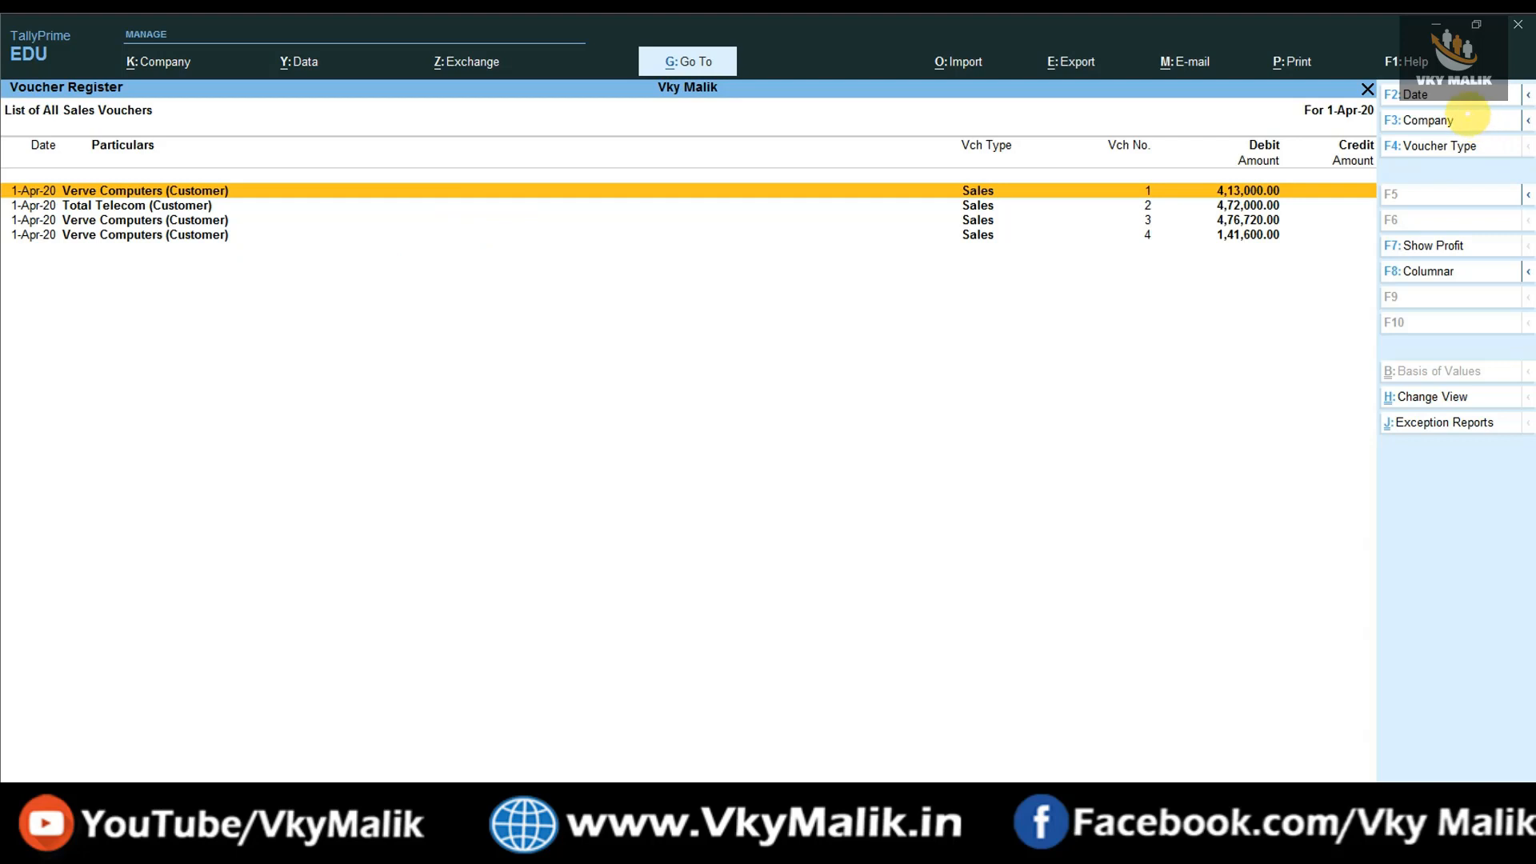
pyautogui.click(1404, 93)
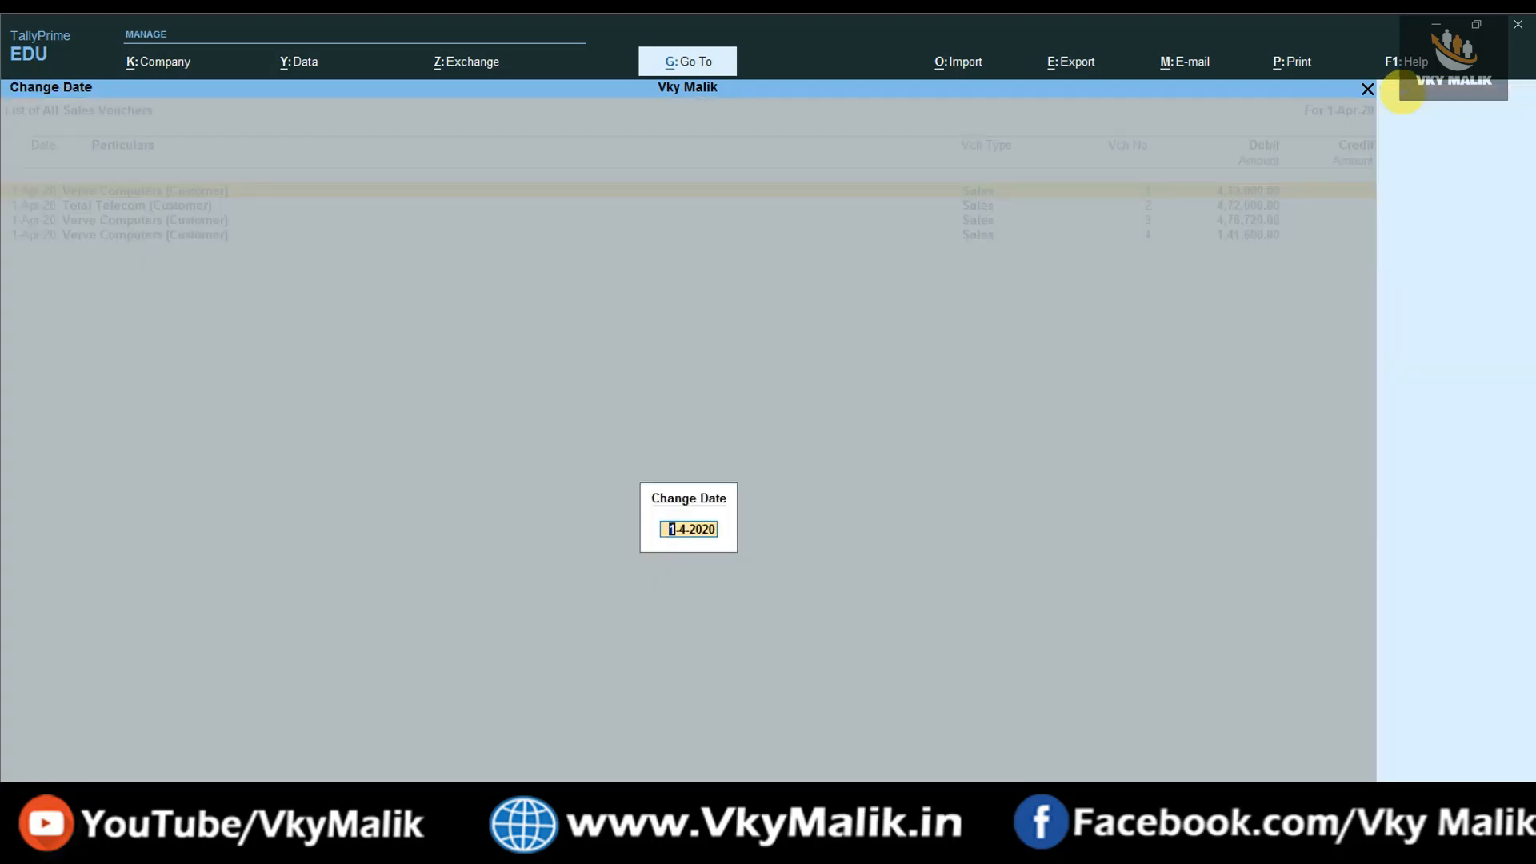
pyautogui.write('2.4')
pyautogui.press('Return')
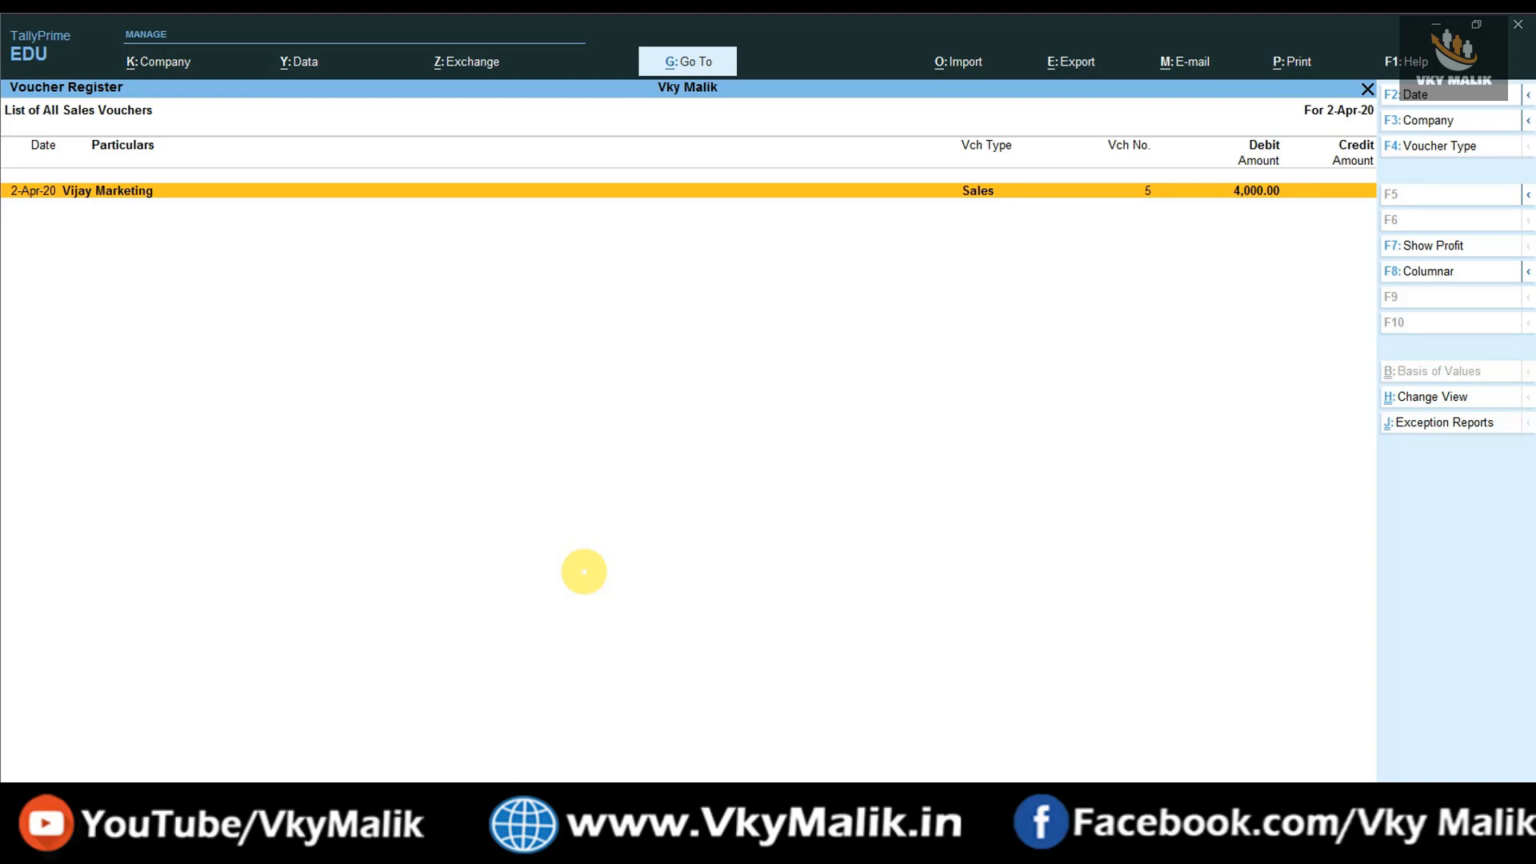
# - Set the voucher list's period to 1-Apr-20 to 2-Apr-20 and reselect the current company in the company list
pyautogui.click(1410, 94)
pyautogui.press('Return')
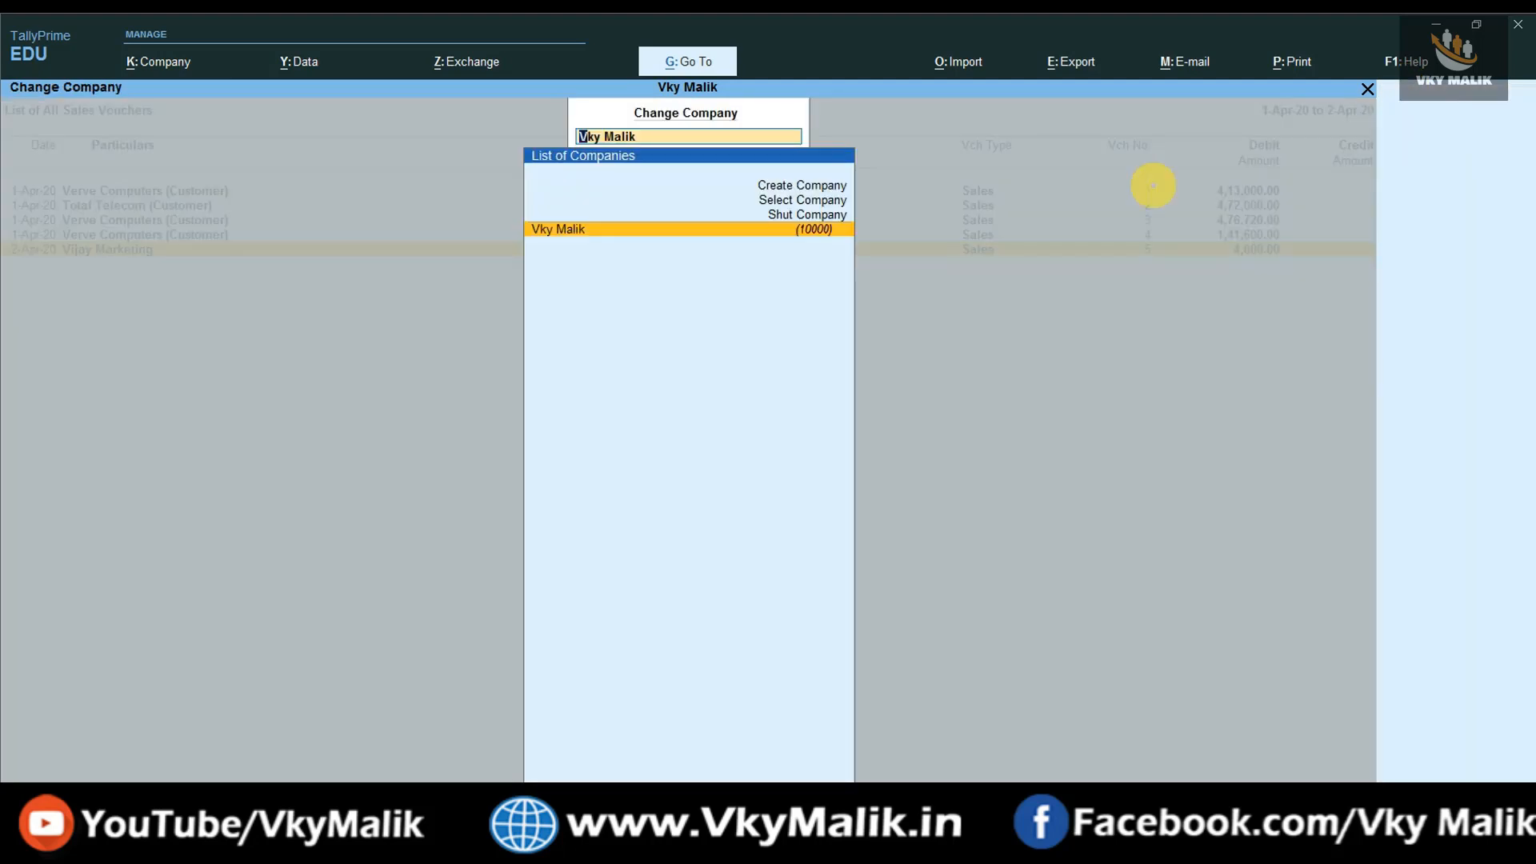
pyautogui.click(1432, 120)
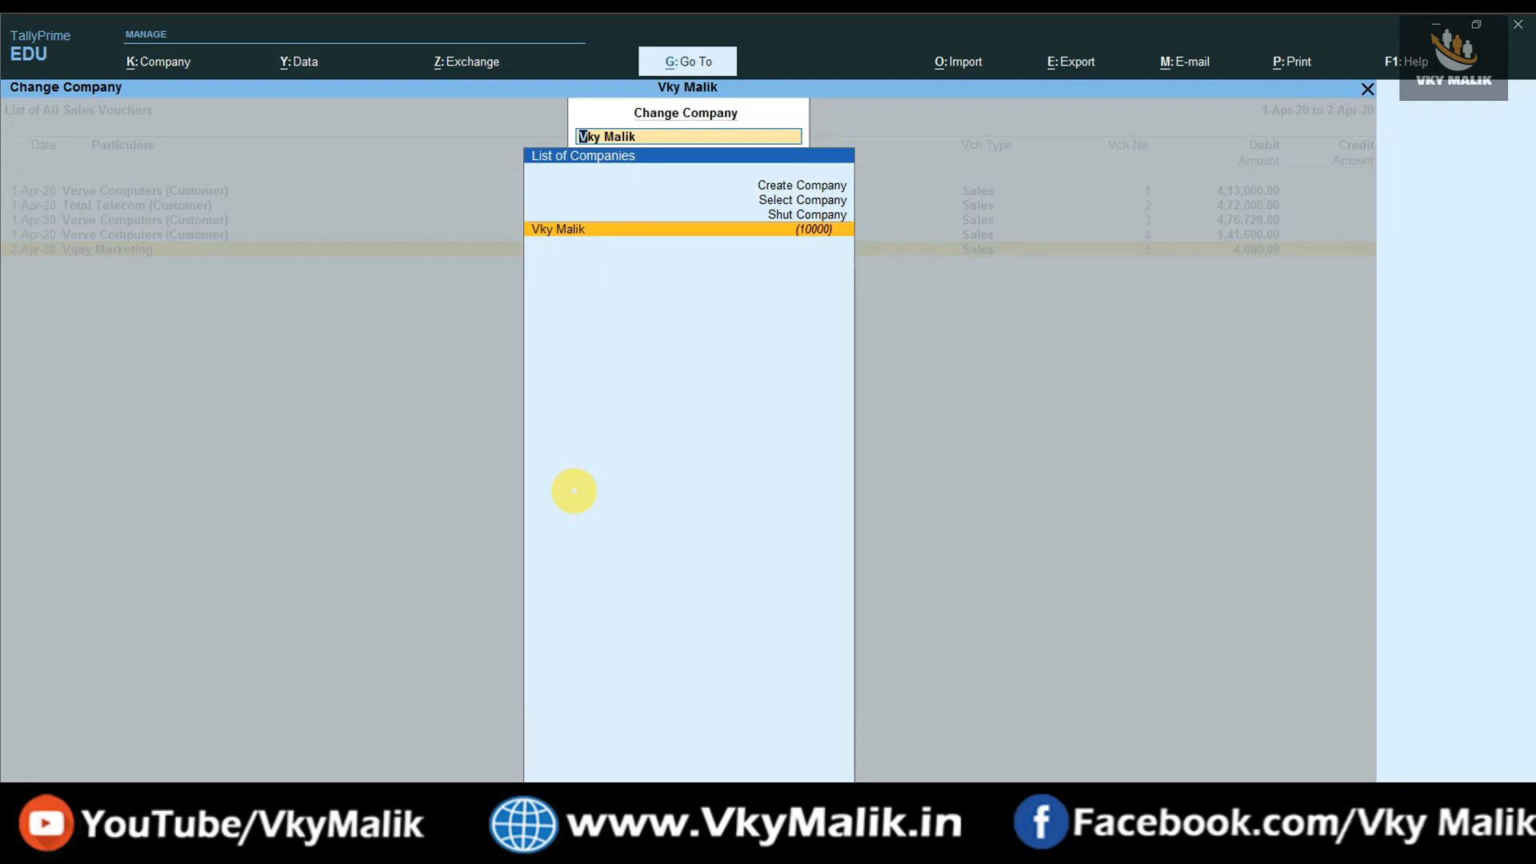
pyautogui.press('Return')
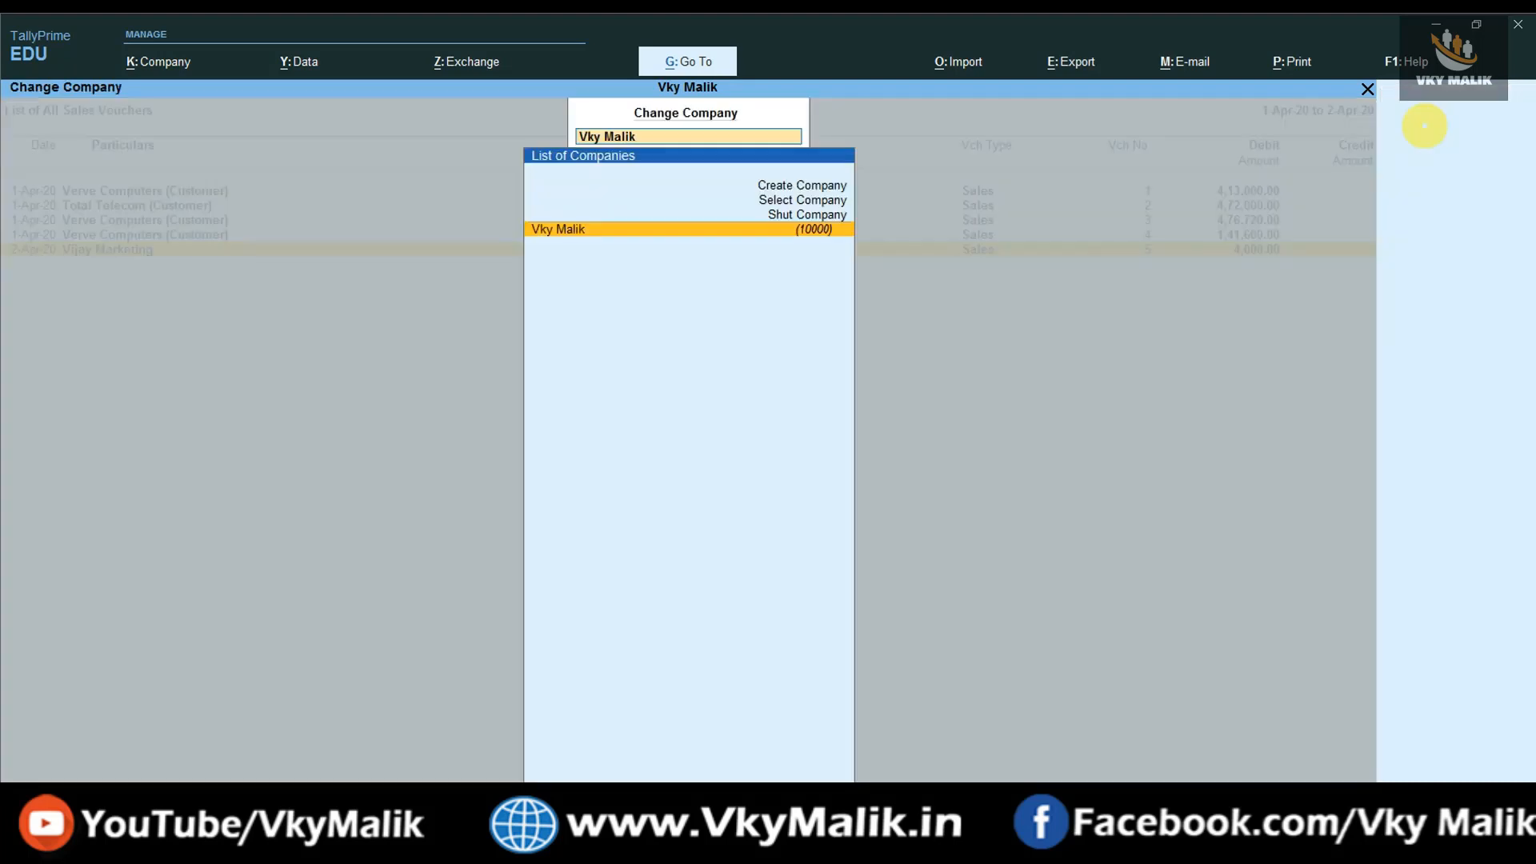
pyautogui.click(1424, 120)
pyautogui.click(577, 257)
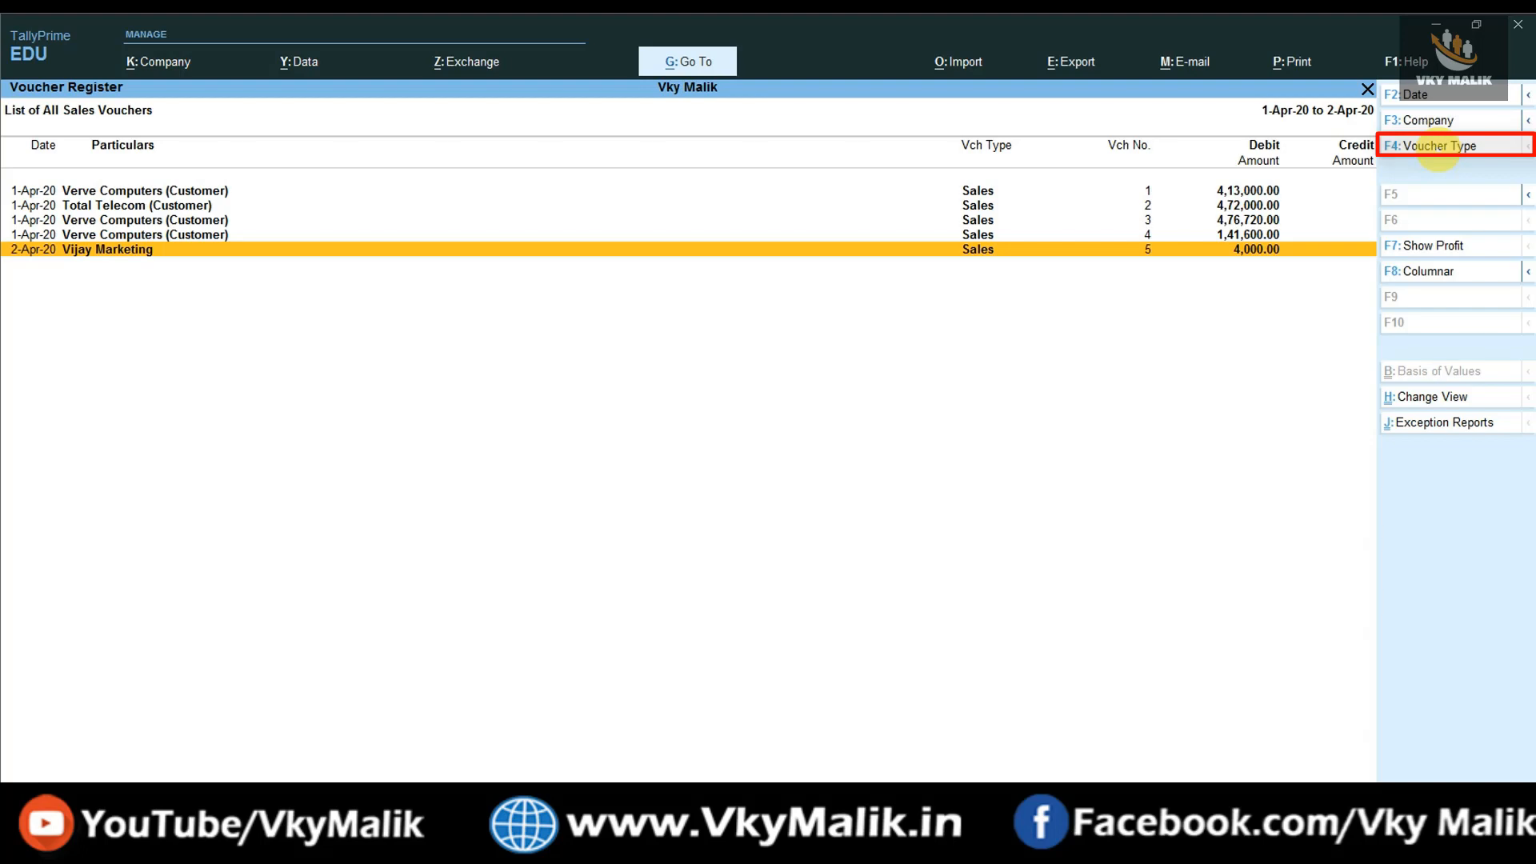
# - Examine the voucher types available for filtering the voucher register, from All Items to Stock Journal
pyautogui.click(1438, 146)
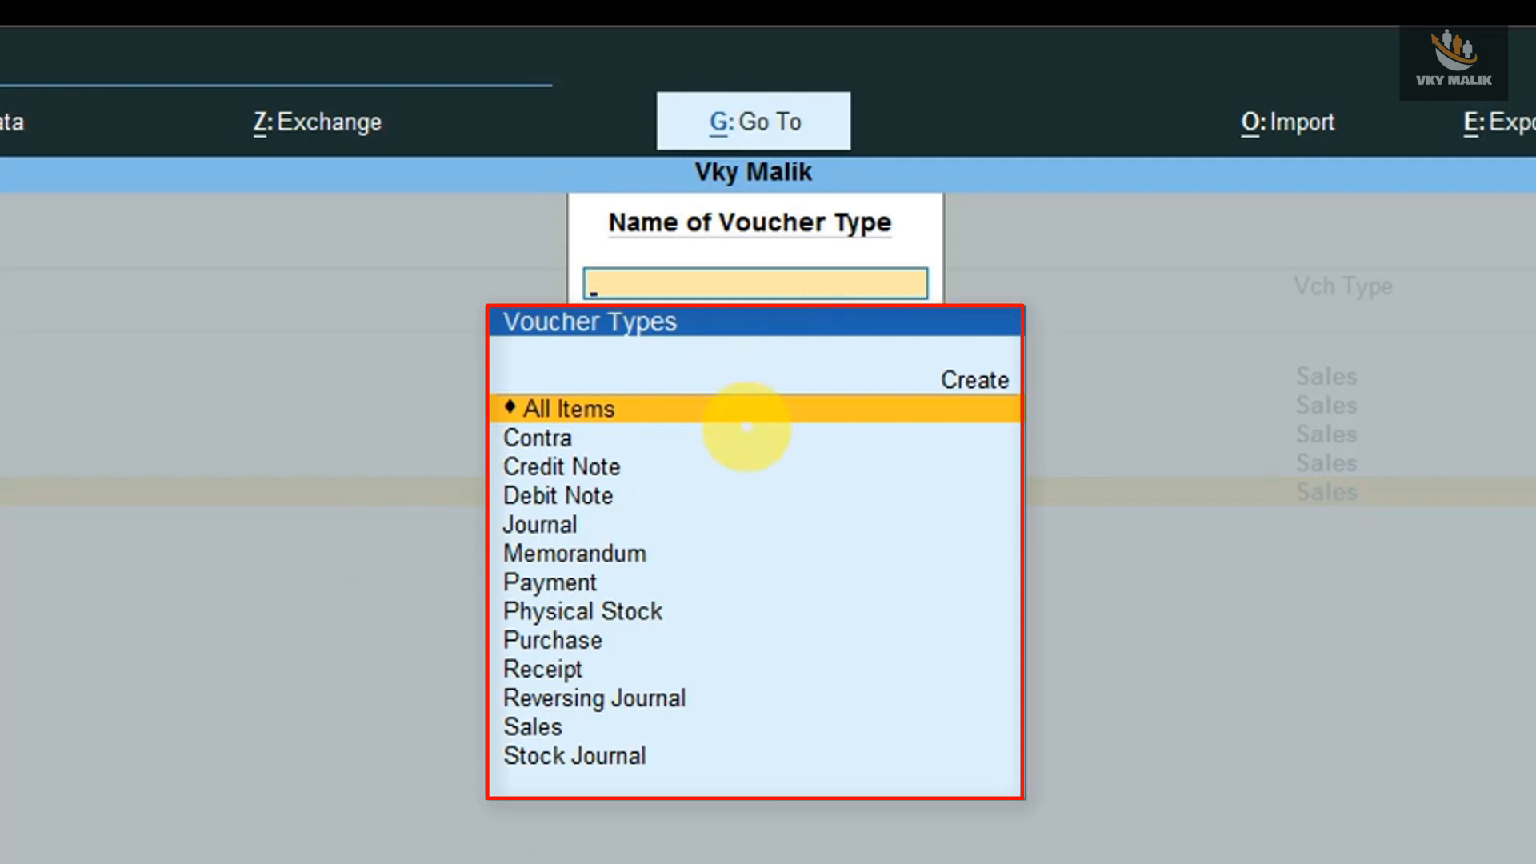
pyautogui.press('Down')
pyautogui.press('Down')
pyautogui.press('Down')
pyautogui.press('Down')
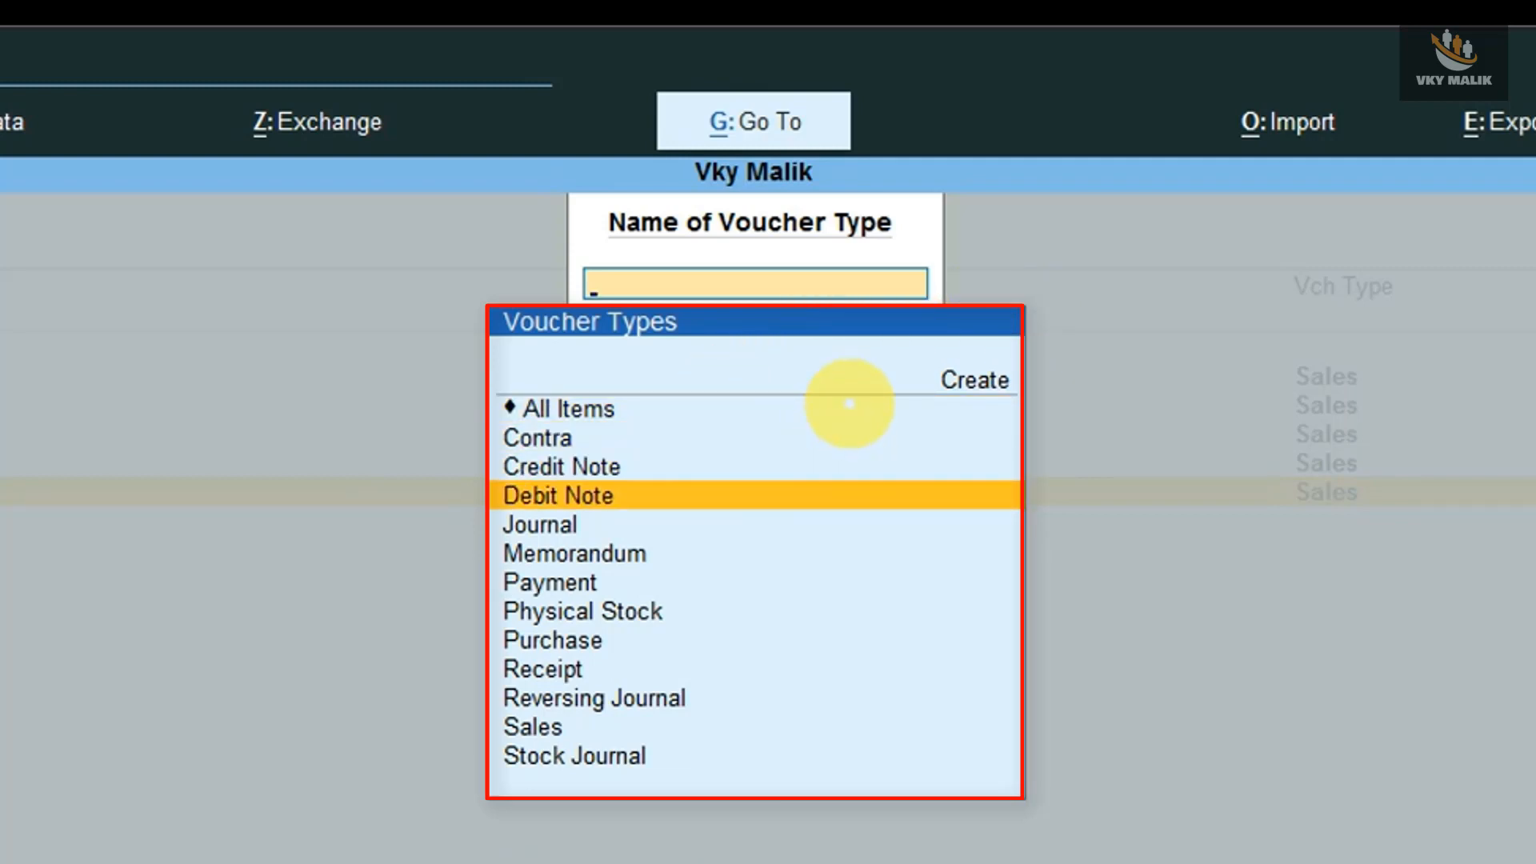
pyautogui.press('Down')
pyautogui.press('Down')
pyautogui.press('Down')
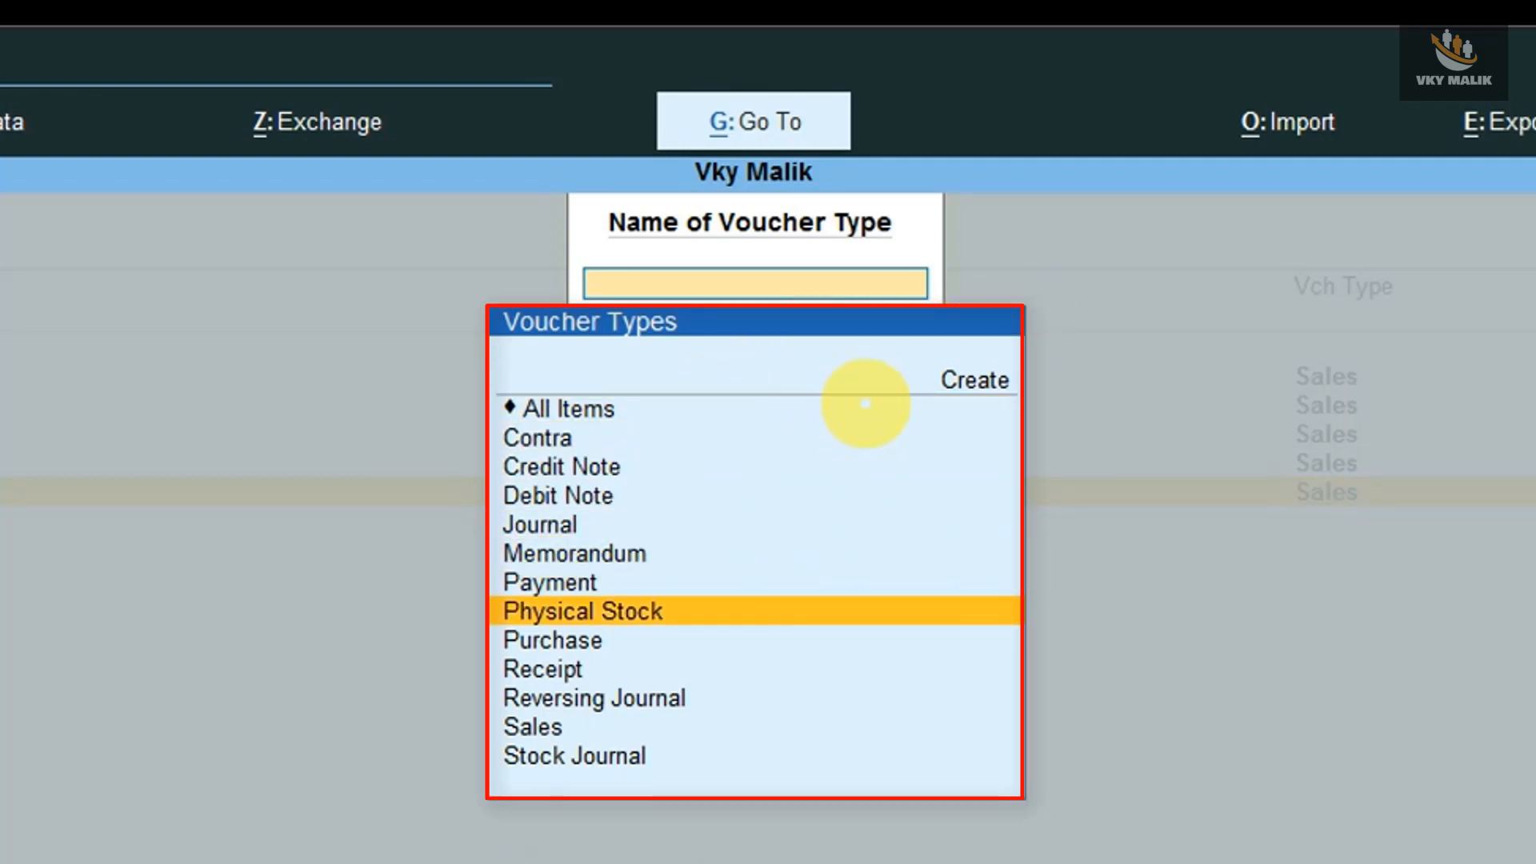
pyautogui.press('Down')
pyautogui.press('Down')
pyautogui.press('Down')
pyautogui.press('Down')
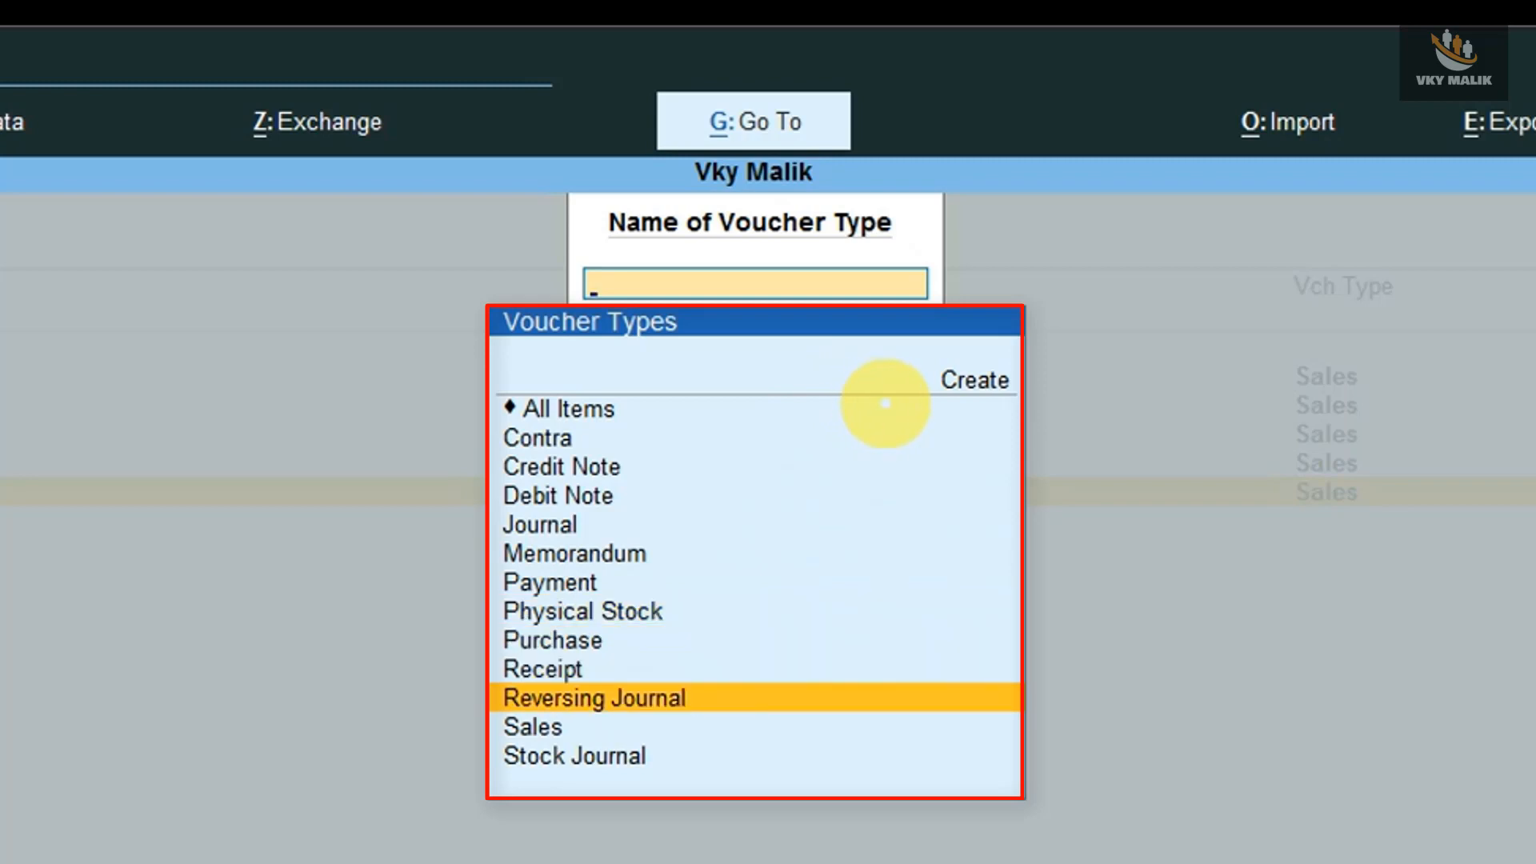
pyautogui.press('Down')
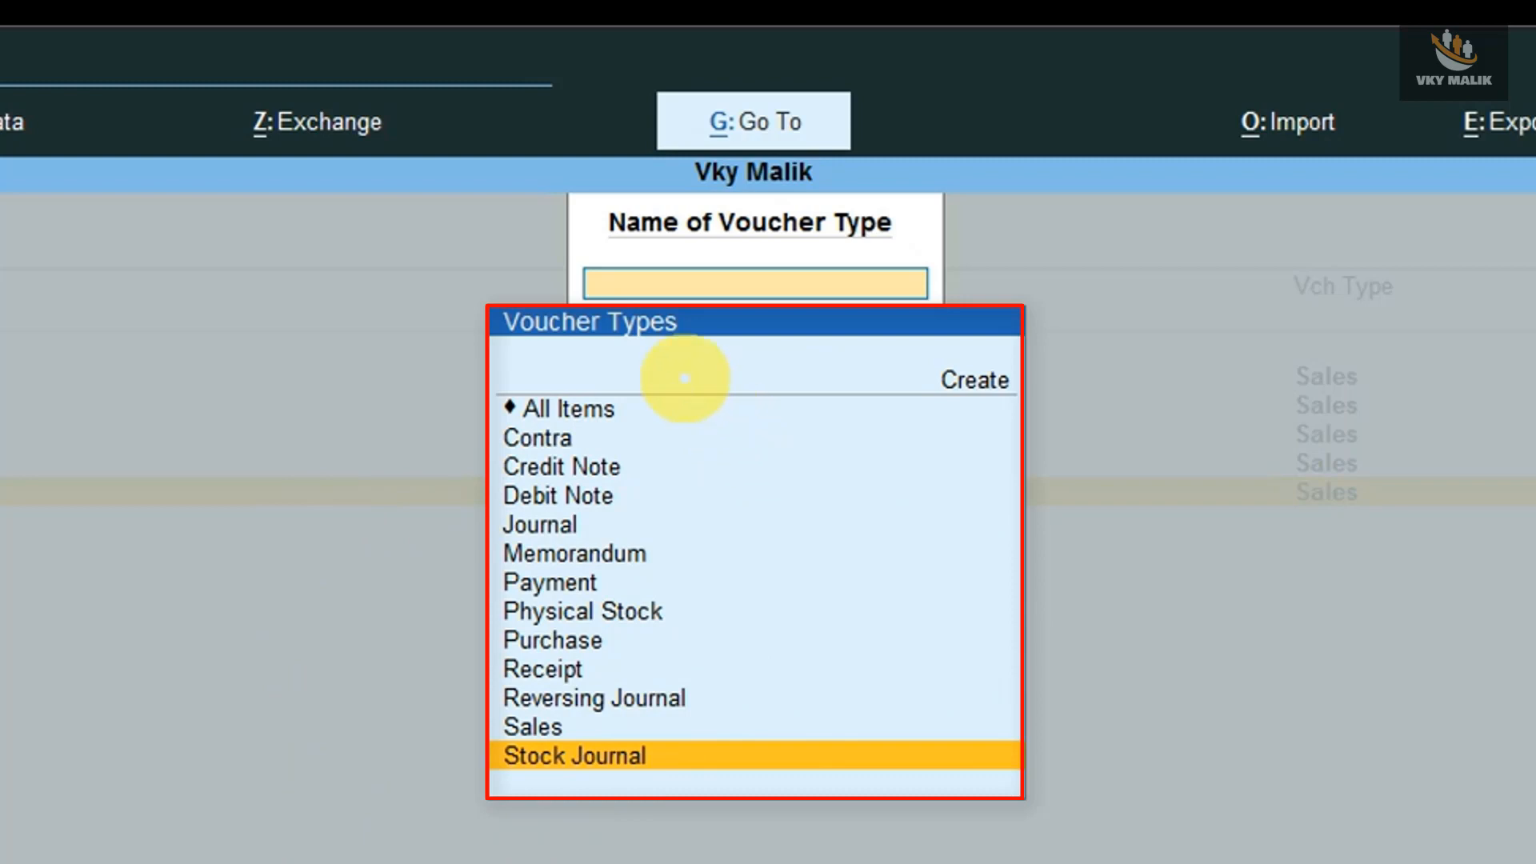
pyautogui.press('Up')
pyautogui.press('Up')
pyautogui.press('Up')
pyautogui.press('Up')
pyautogui.press('Up')
pyautogui.press('Up')
pyautogui.press('Up')
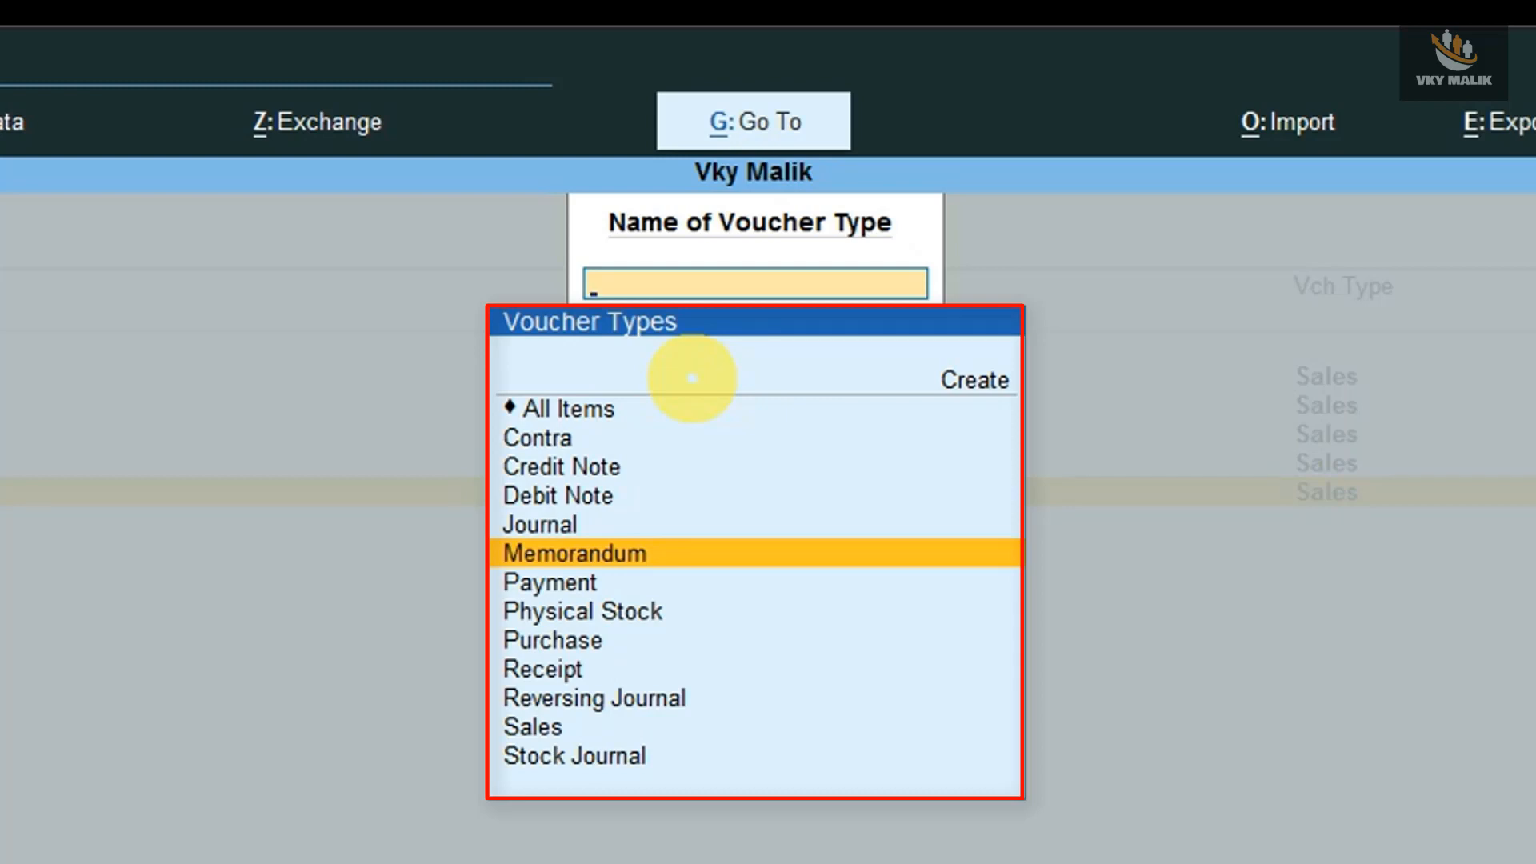
# - Change the voucher register's voucher type to Purchase
pyautogui.press('Down')
pyautogui.press('Down')
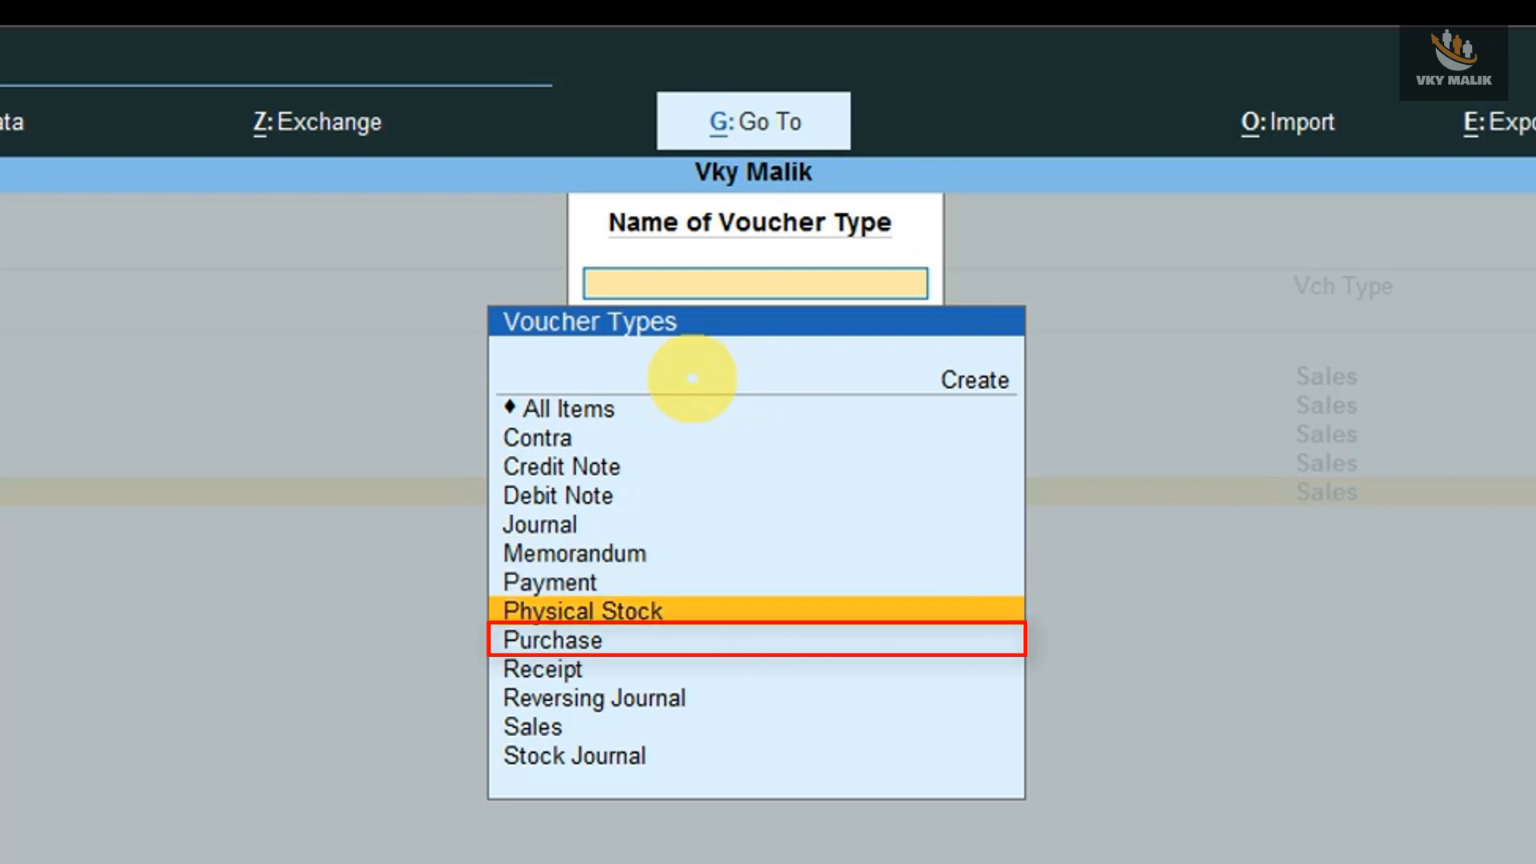
pyautogui.press('Down')
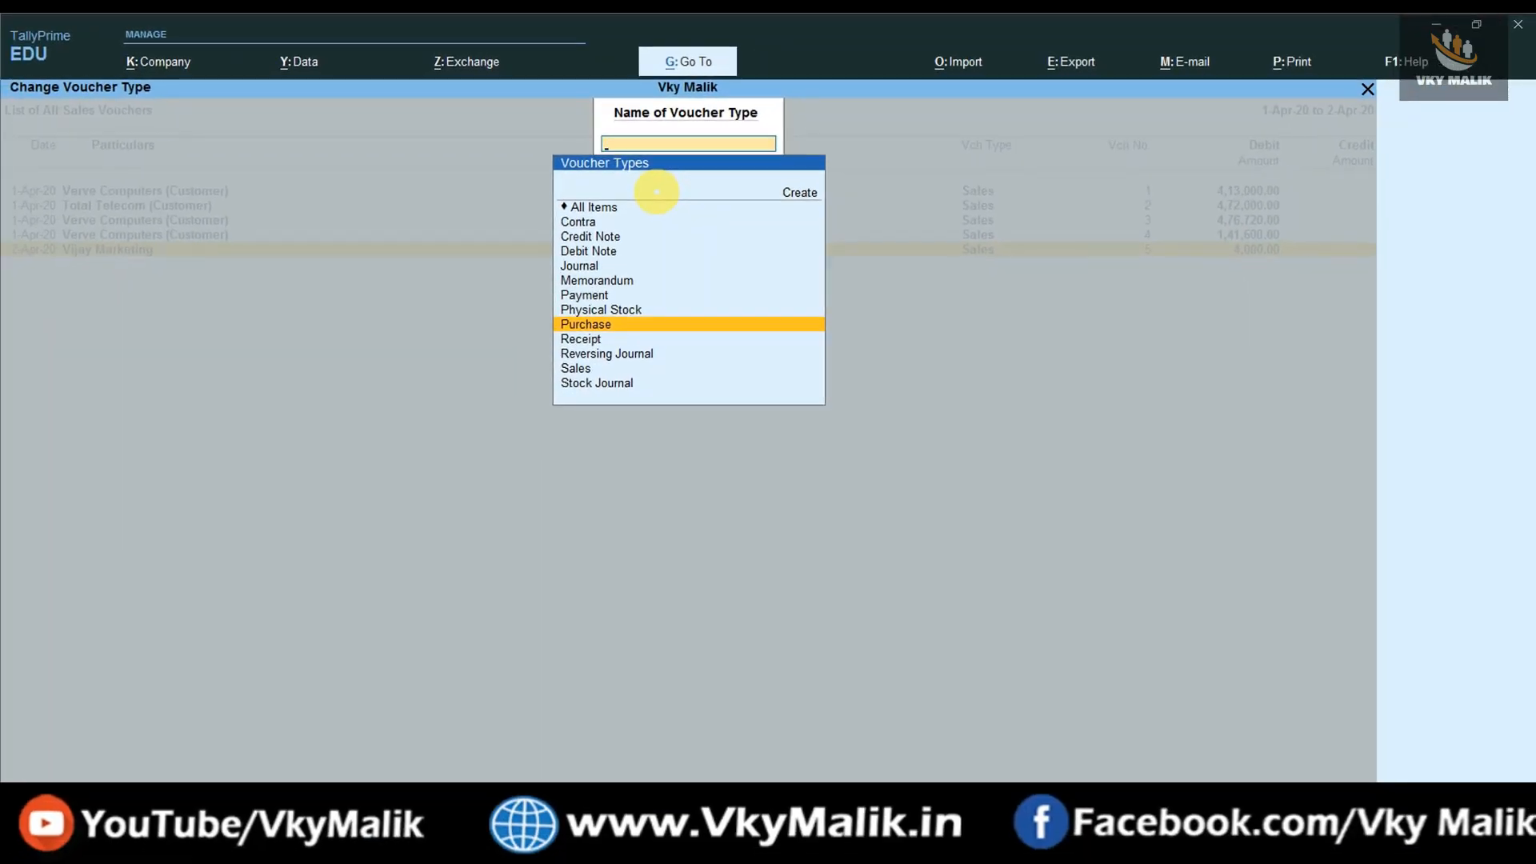
pyautogui.press('Return')
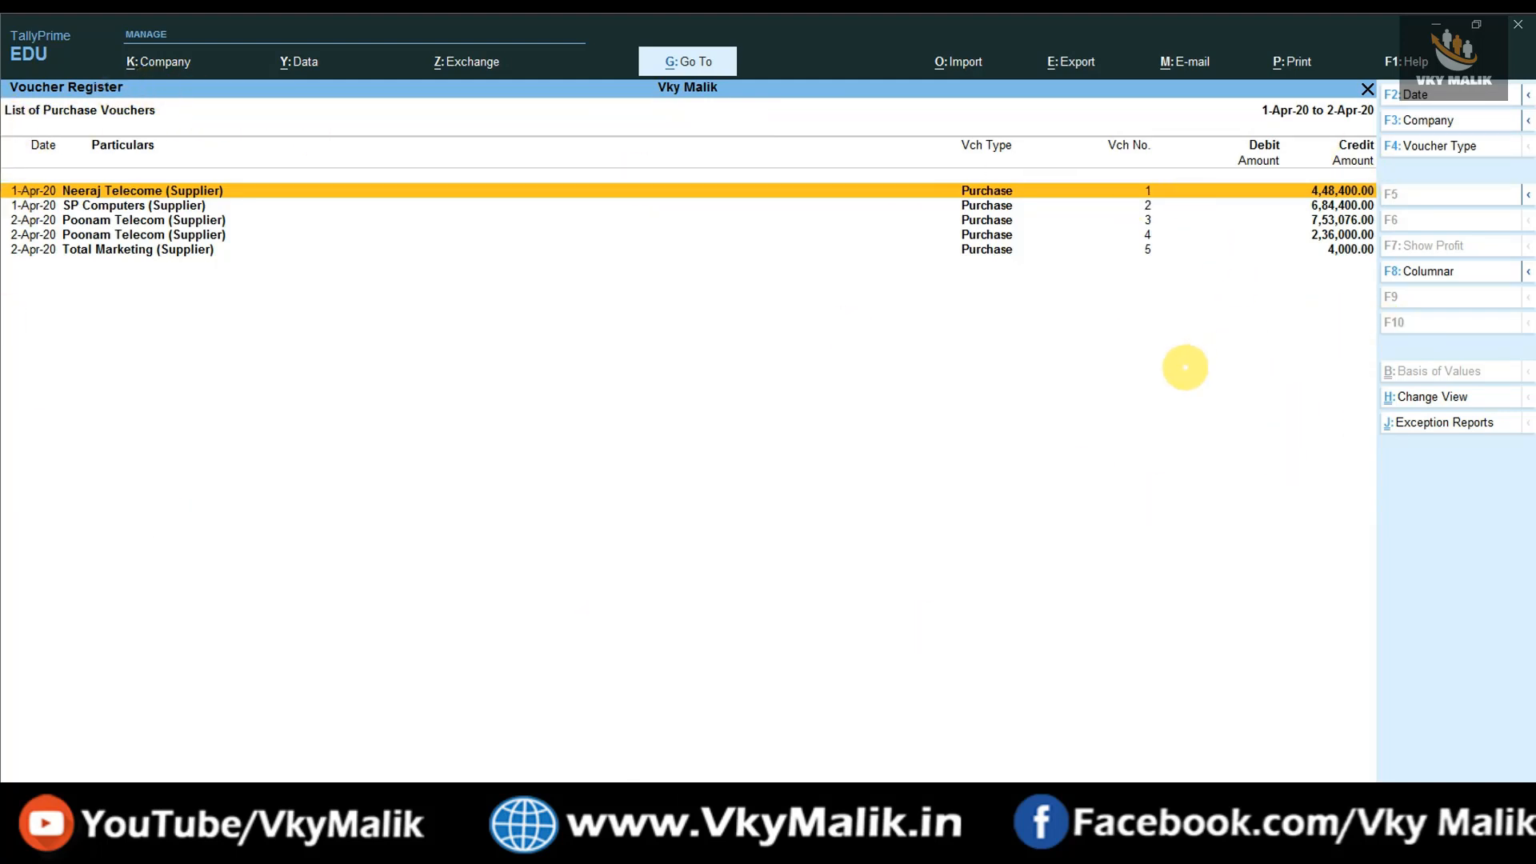
# - Return to the Sales Register, reopen April's sales vouchers and show the profit for each voucher
pyautogui.press('Escape')
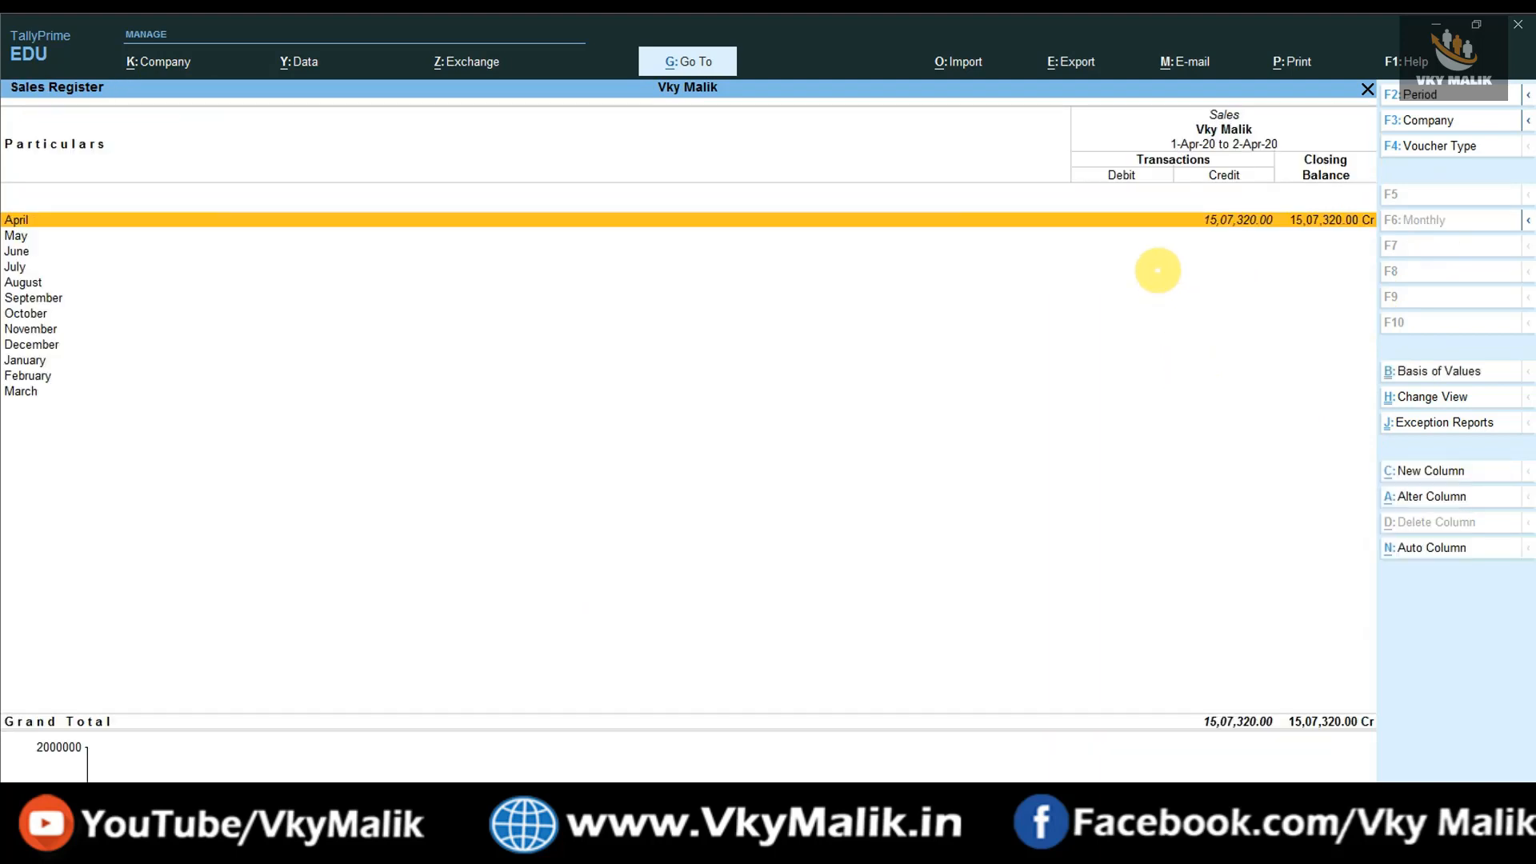
pyautogui.press('Return')
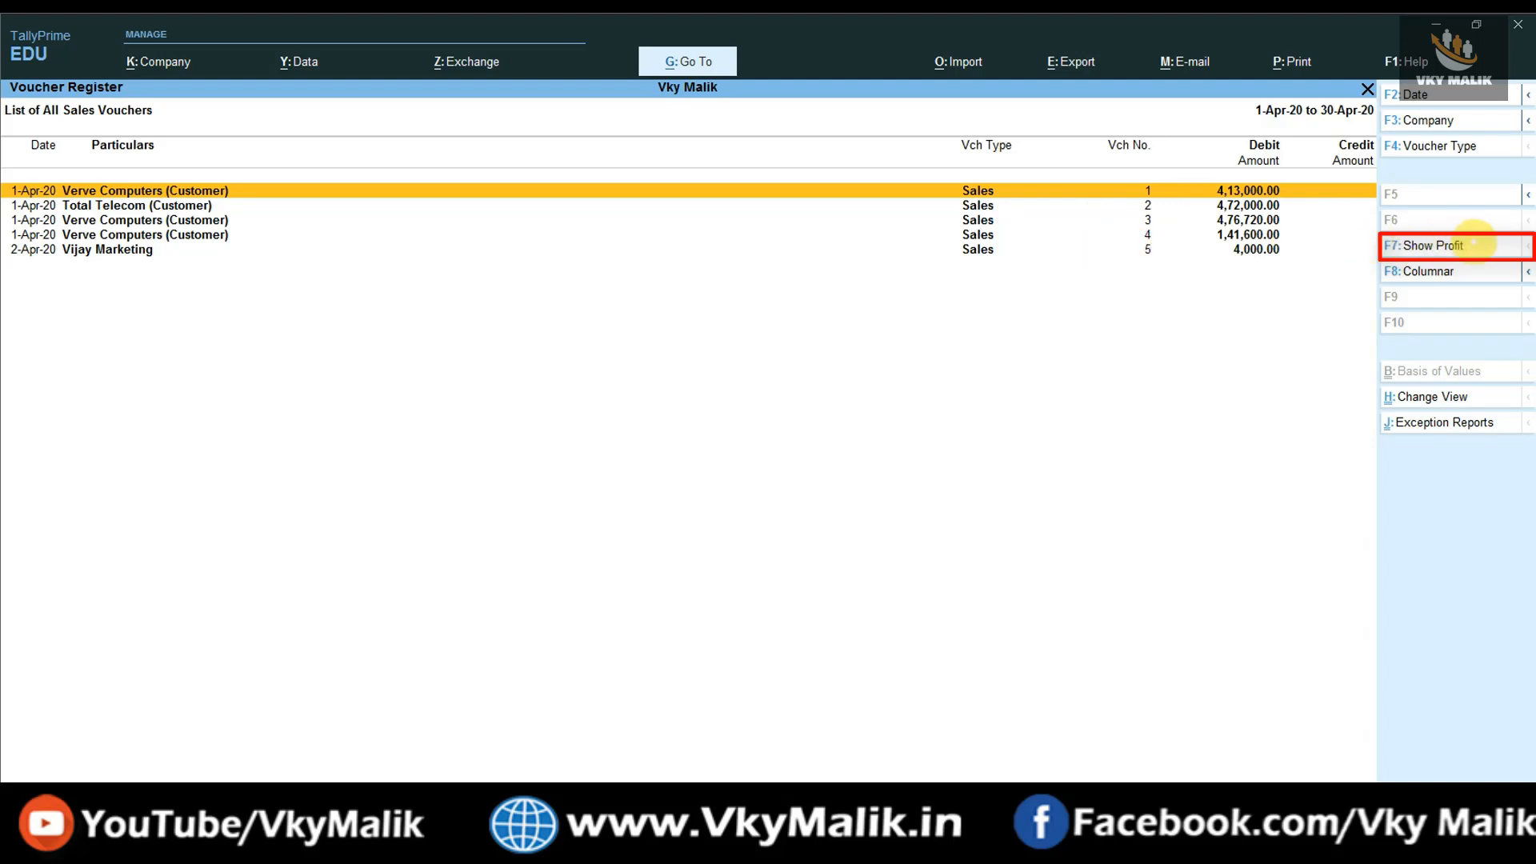
pyautogui.click(1440, 245)
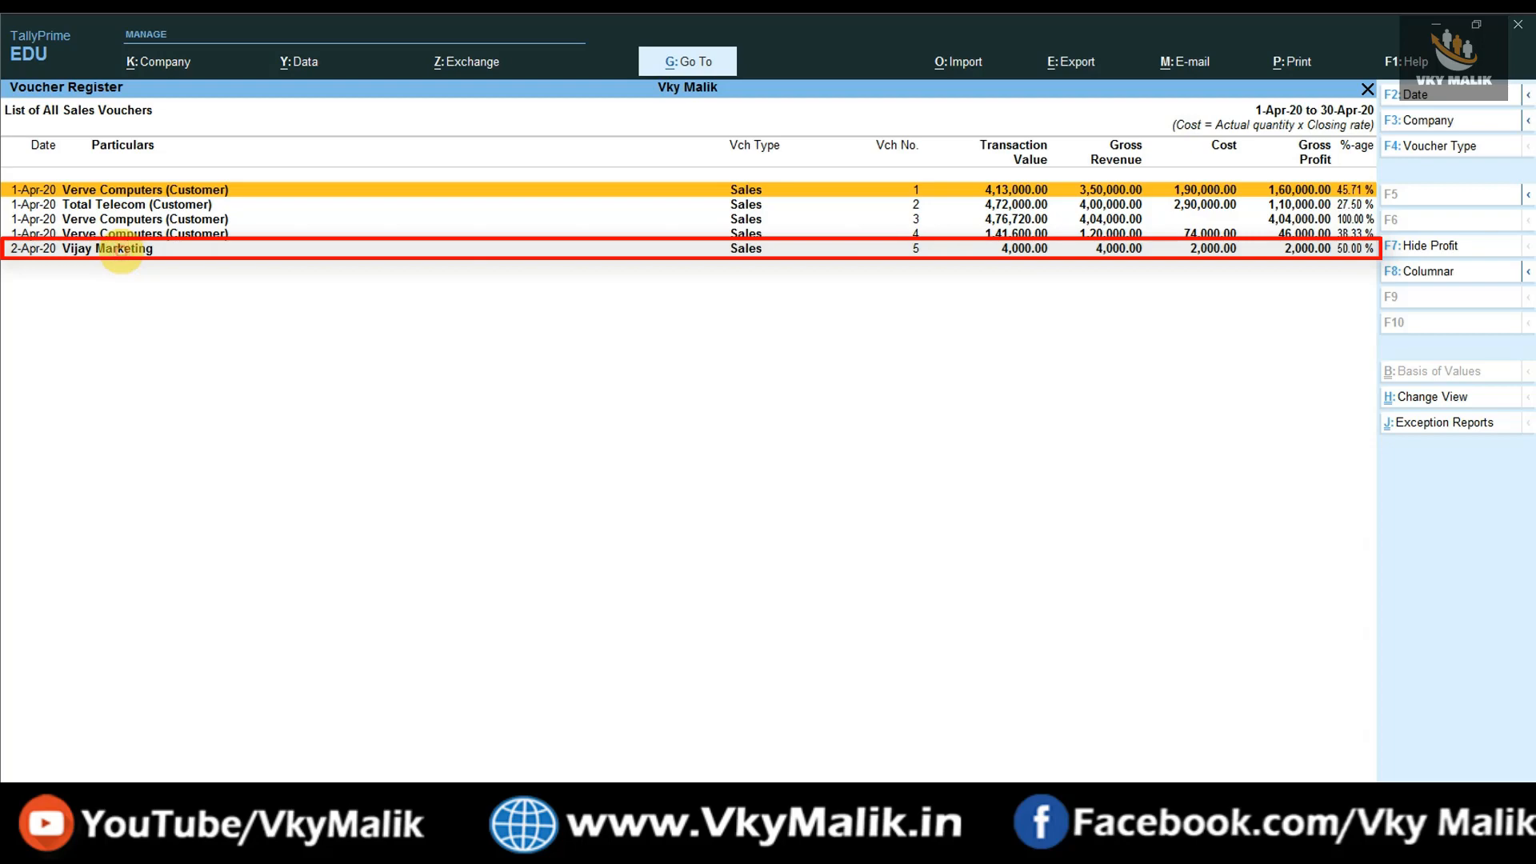
# - Hide the voucher profits and make the sales voucher list columnar, with voucher type, voucher number, item value and ledger amounts with Dr/Cr
pyautogui.click(120, 248)
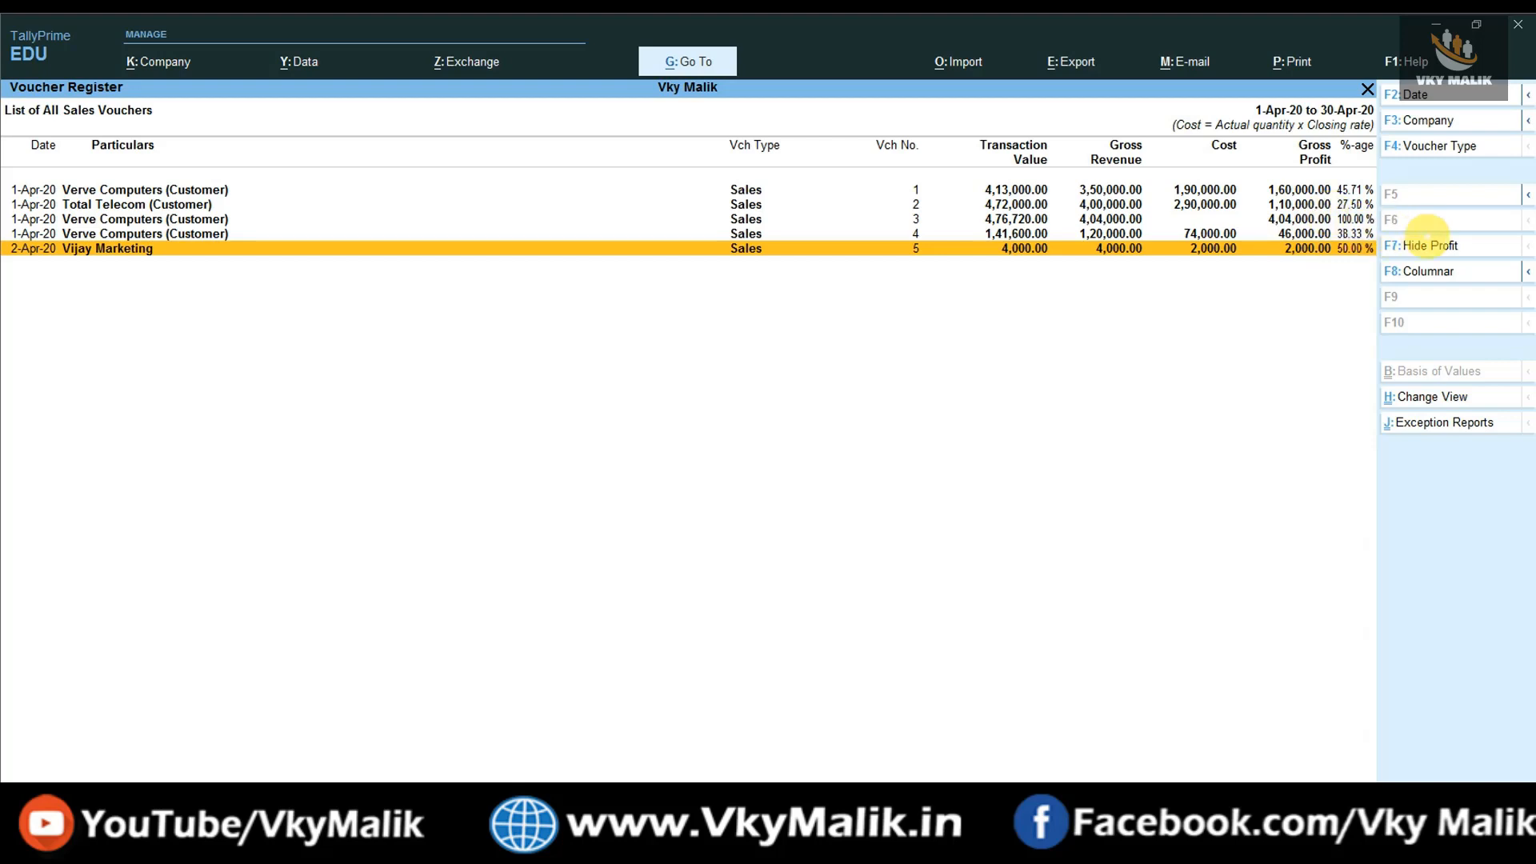
pyautogui.click(1437, 244)
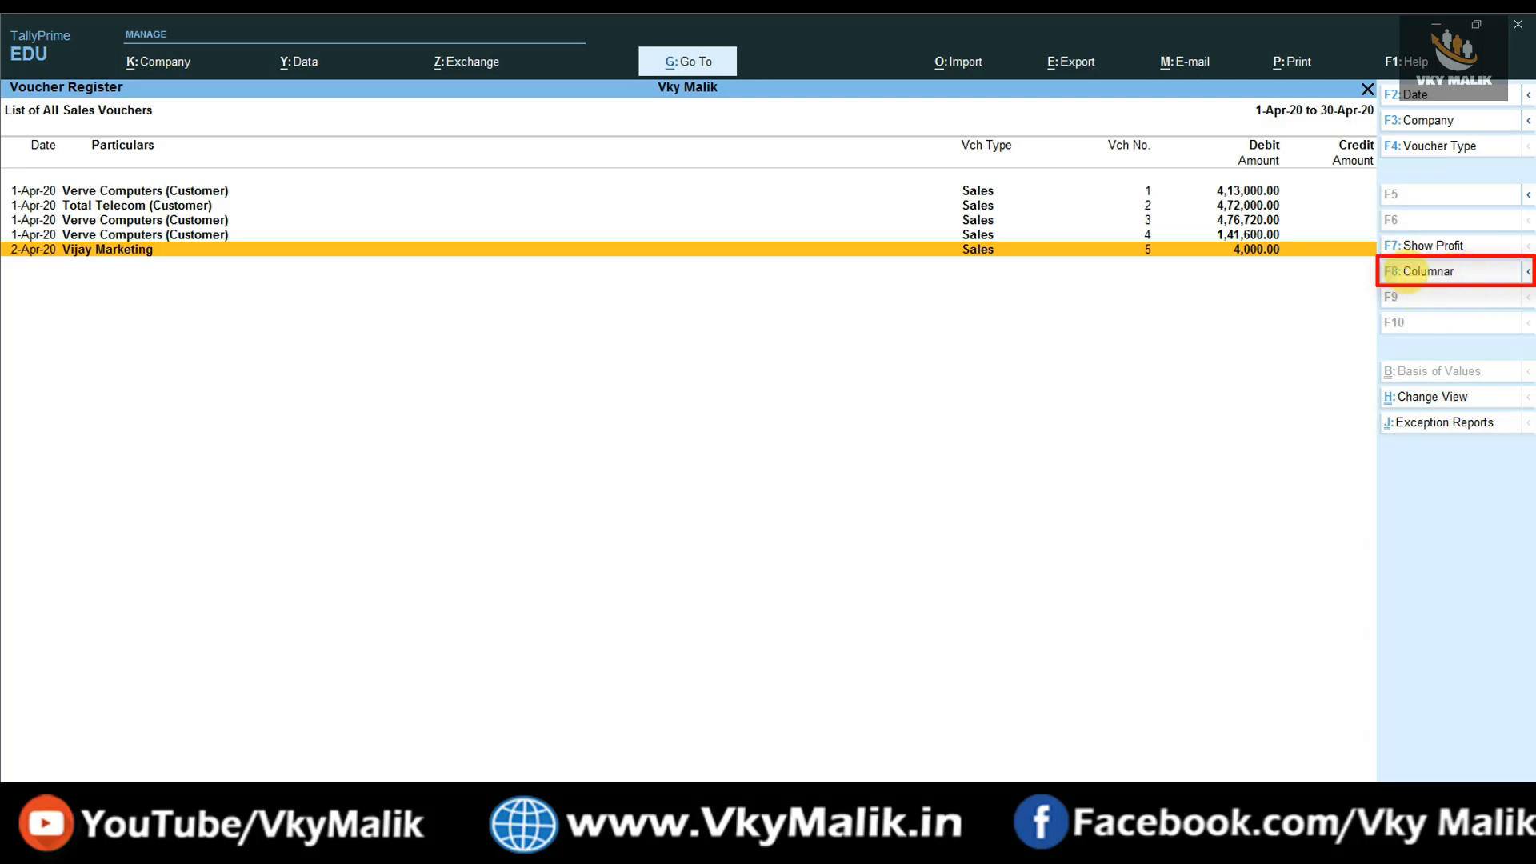
pyautogui.click(1440, 272)
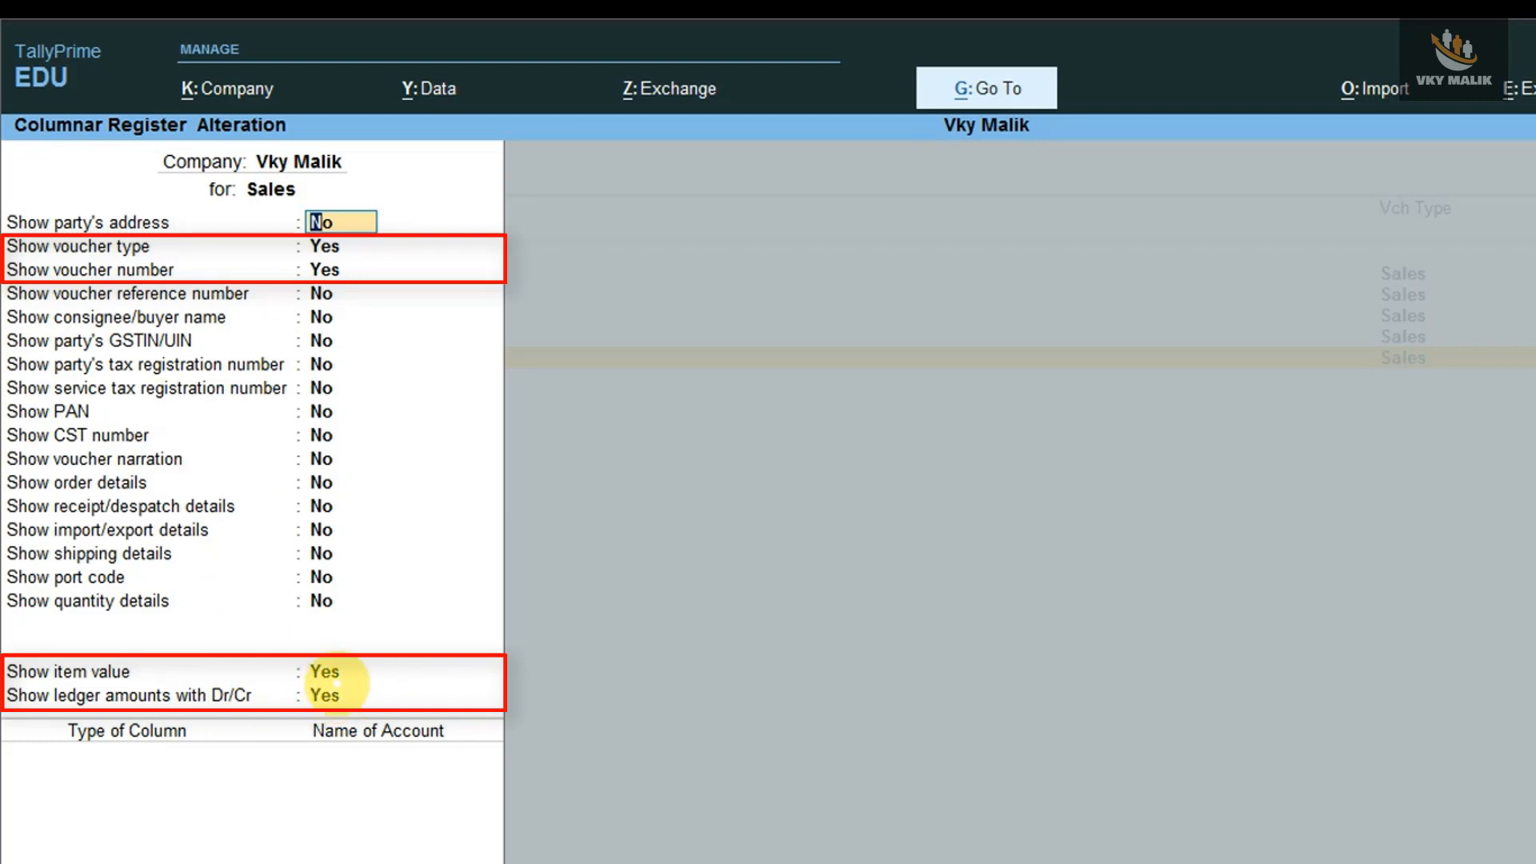
pyautogui.press('Return')
pyautogui.press('Return')
pyautogui.press('Return')
pyautogui.press('Return')
pyautogui.press('Return')
pyautogui.press('Return')
pyautogui.press('Return')
pyautogui.press('Return')
pyautogui.press('Return')
pyautogui.press('Return')
pyautogui.press('Return')
pyautogui.press('Return')
pyautogui.press('Return')
pyautogui.press('Return')
pyautogui.press('Return')
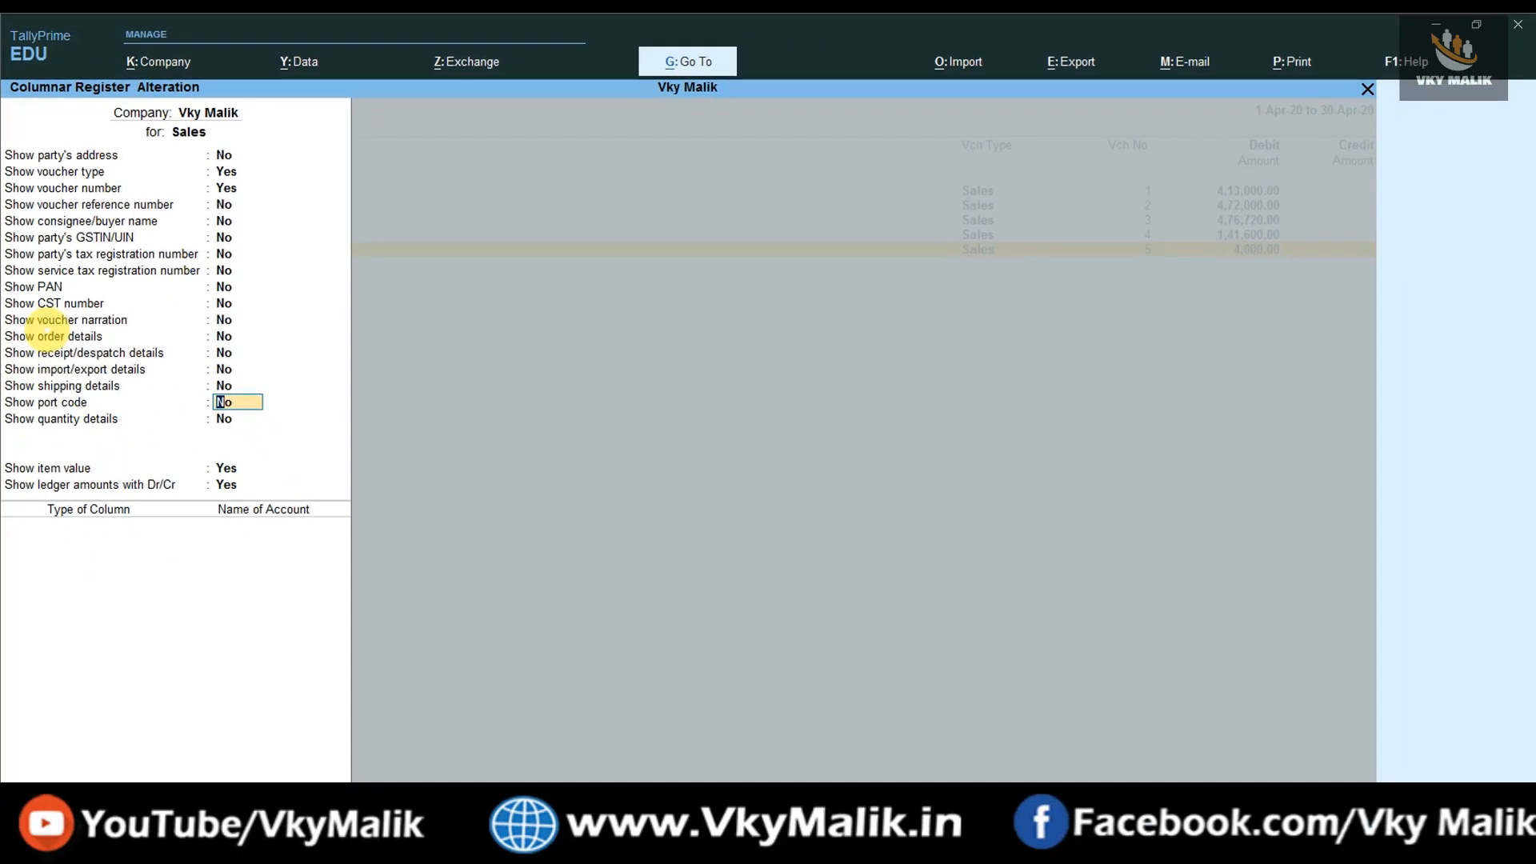
pyautogui.press('Return')
pyautogui.press('Return')
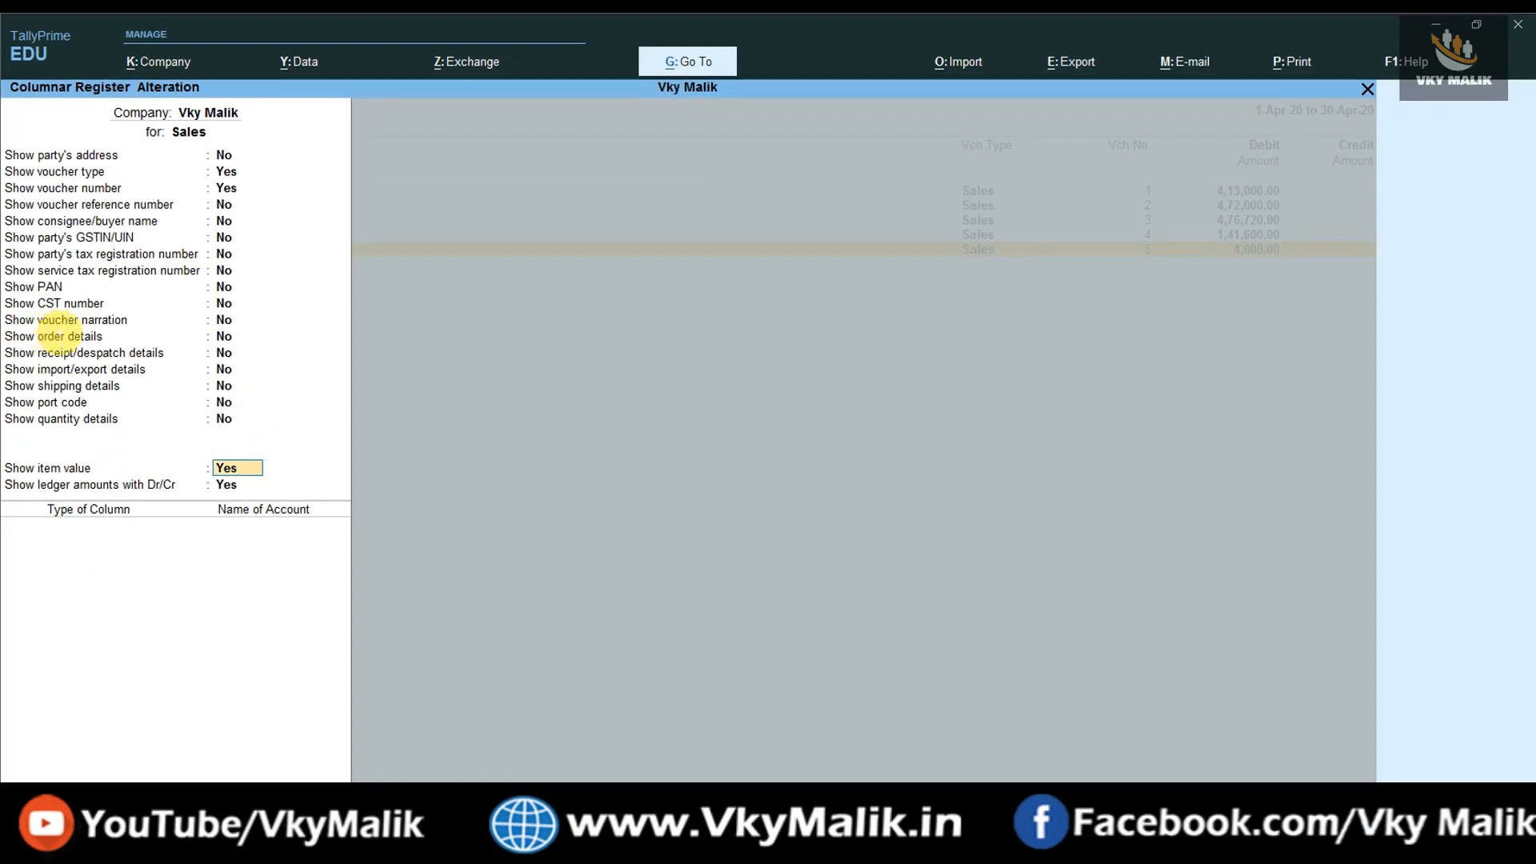
pyautogui.press('Return')
pyautogui.press('Return')
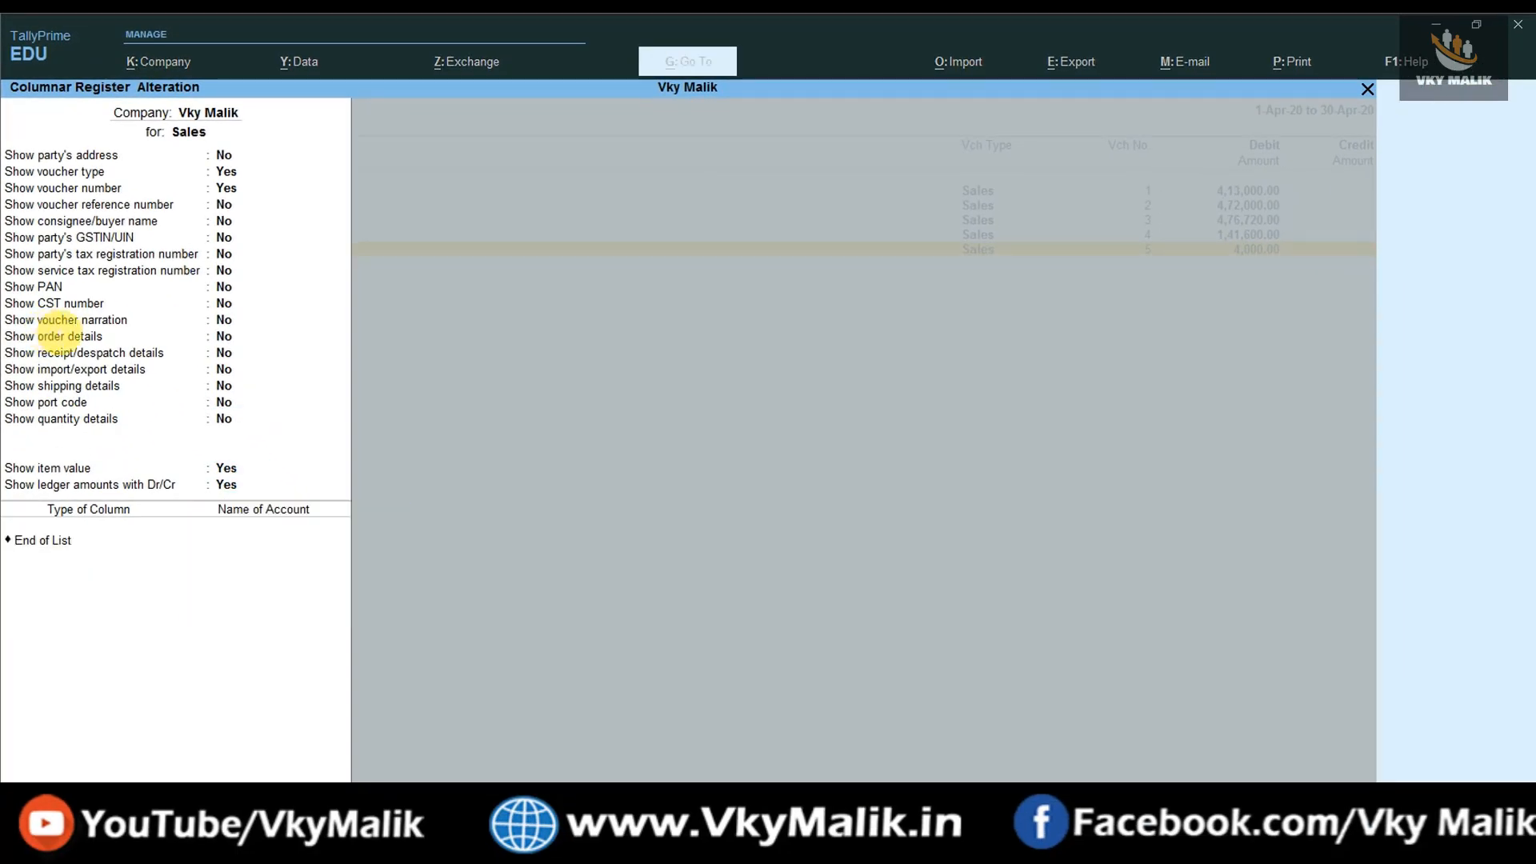
pyautogui.press('Return')
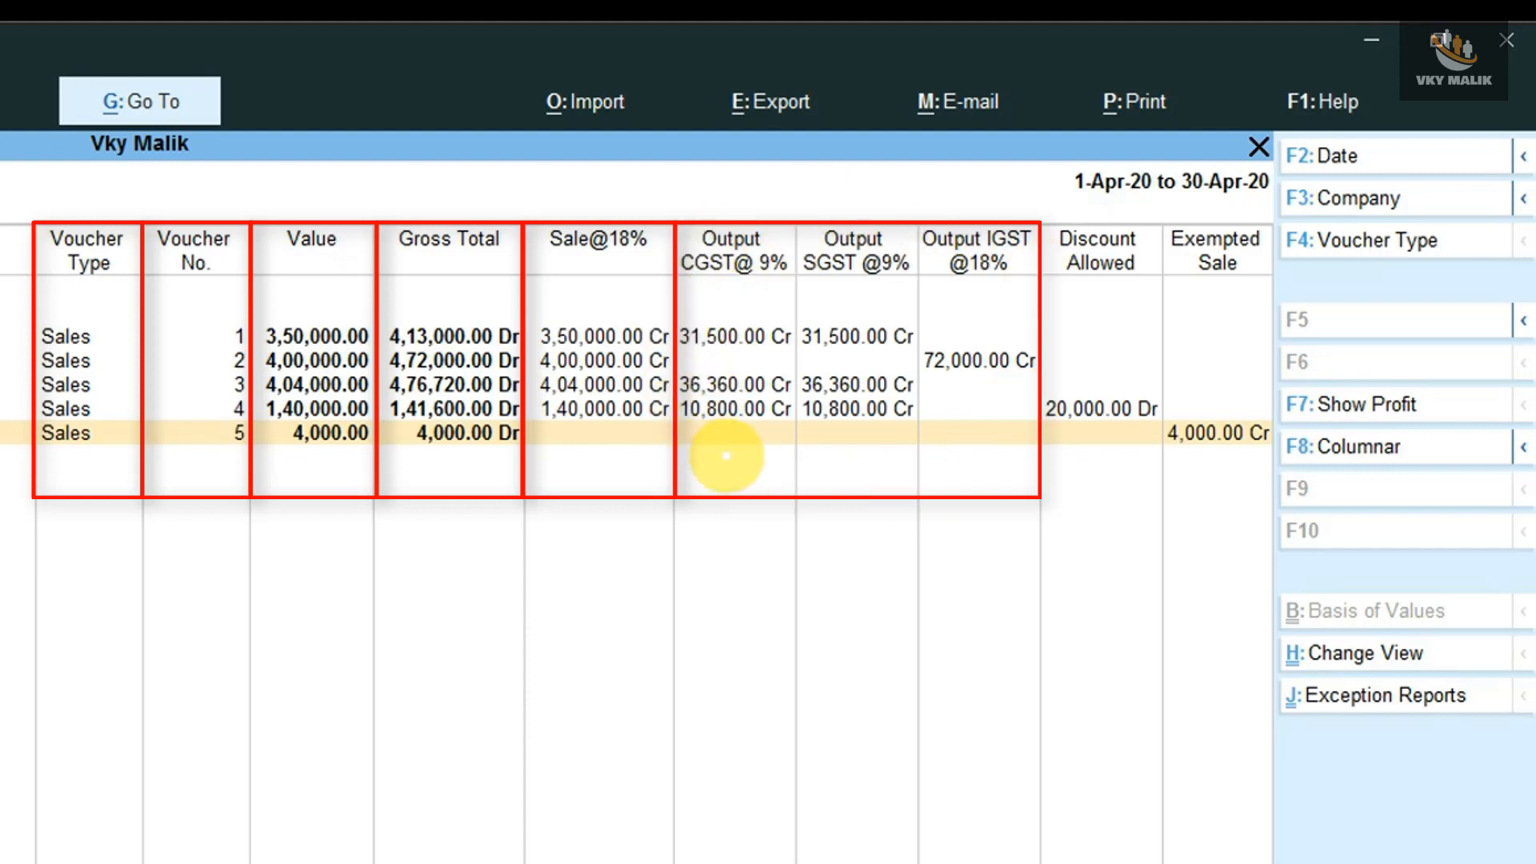
# - Examine the Discount Allowed amount of voucher 4 and the Exempted Sale amount of voucher 5 in the columnar register
pyautogui.click(1100, 409)
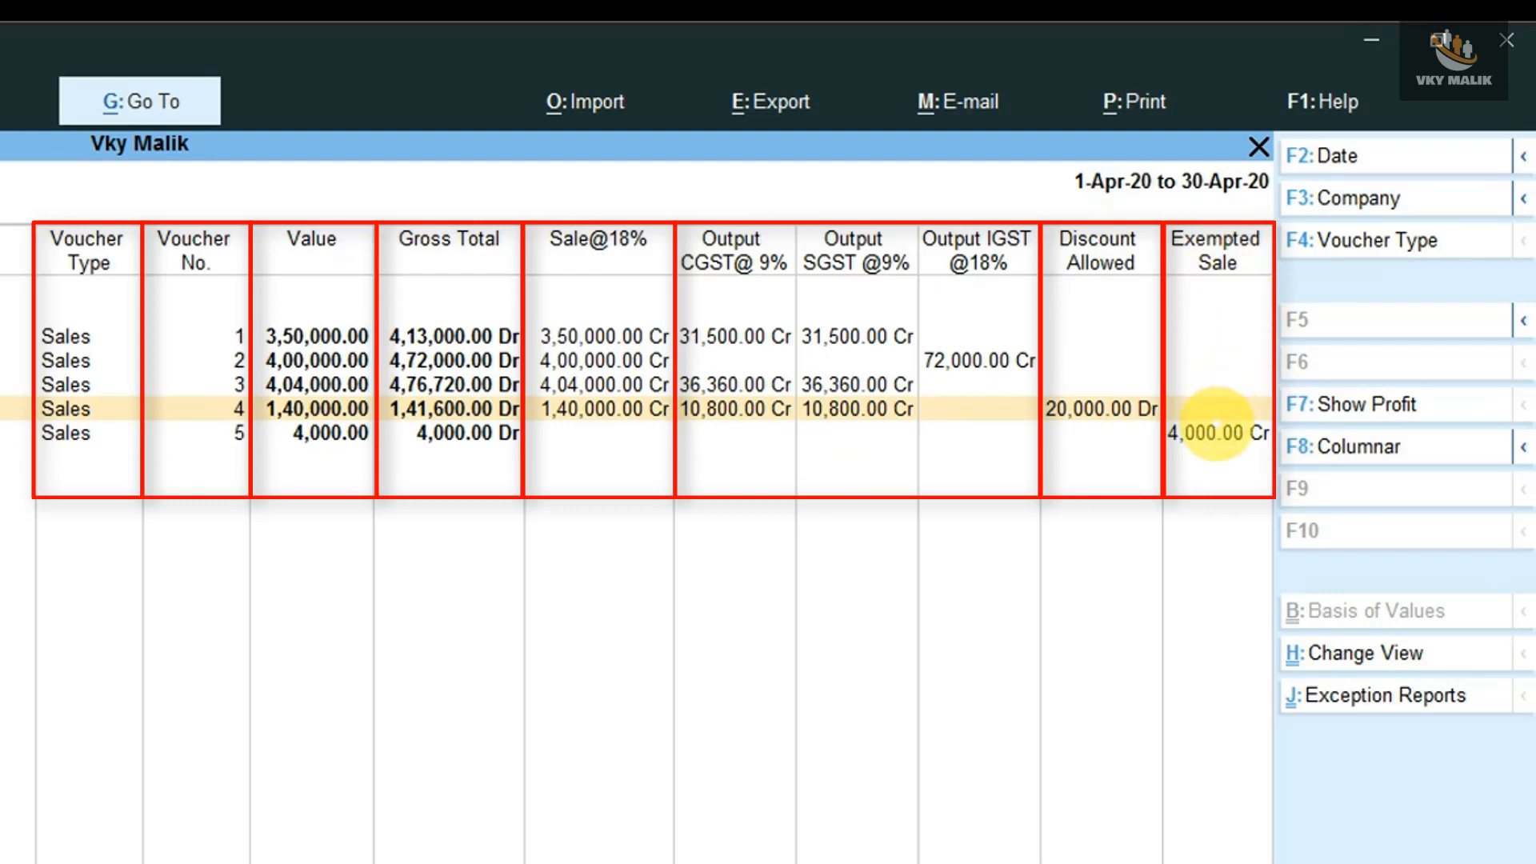
pyautogui.click(1218, 433)
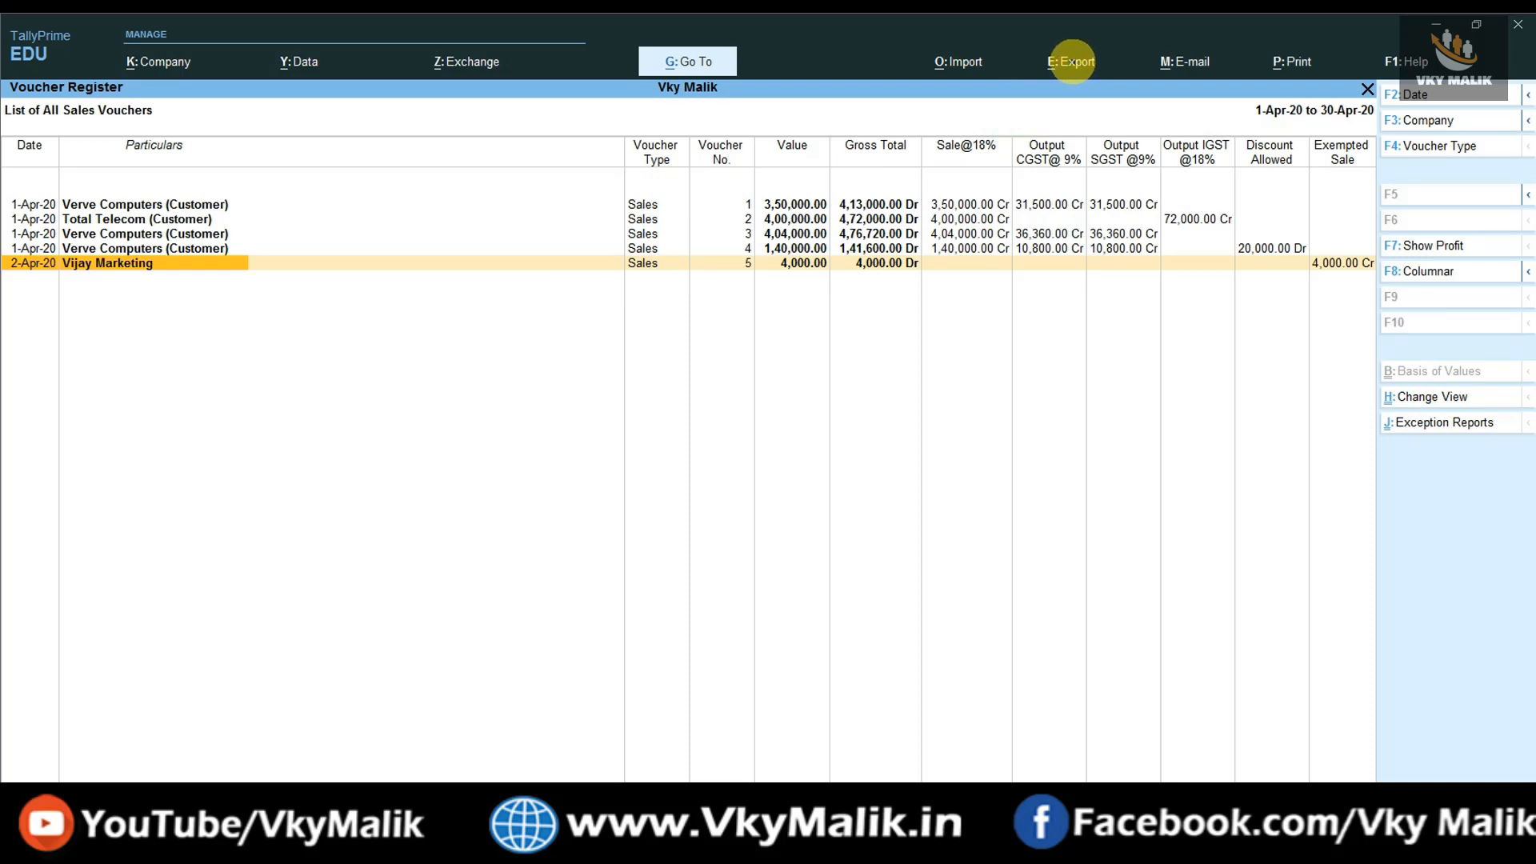
# - Open the export configuration for the current voucher register and keep Columnar as the report type
pyautogui.click(1072, 62)
pyautogui.click(1125, 124)
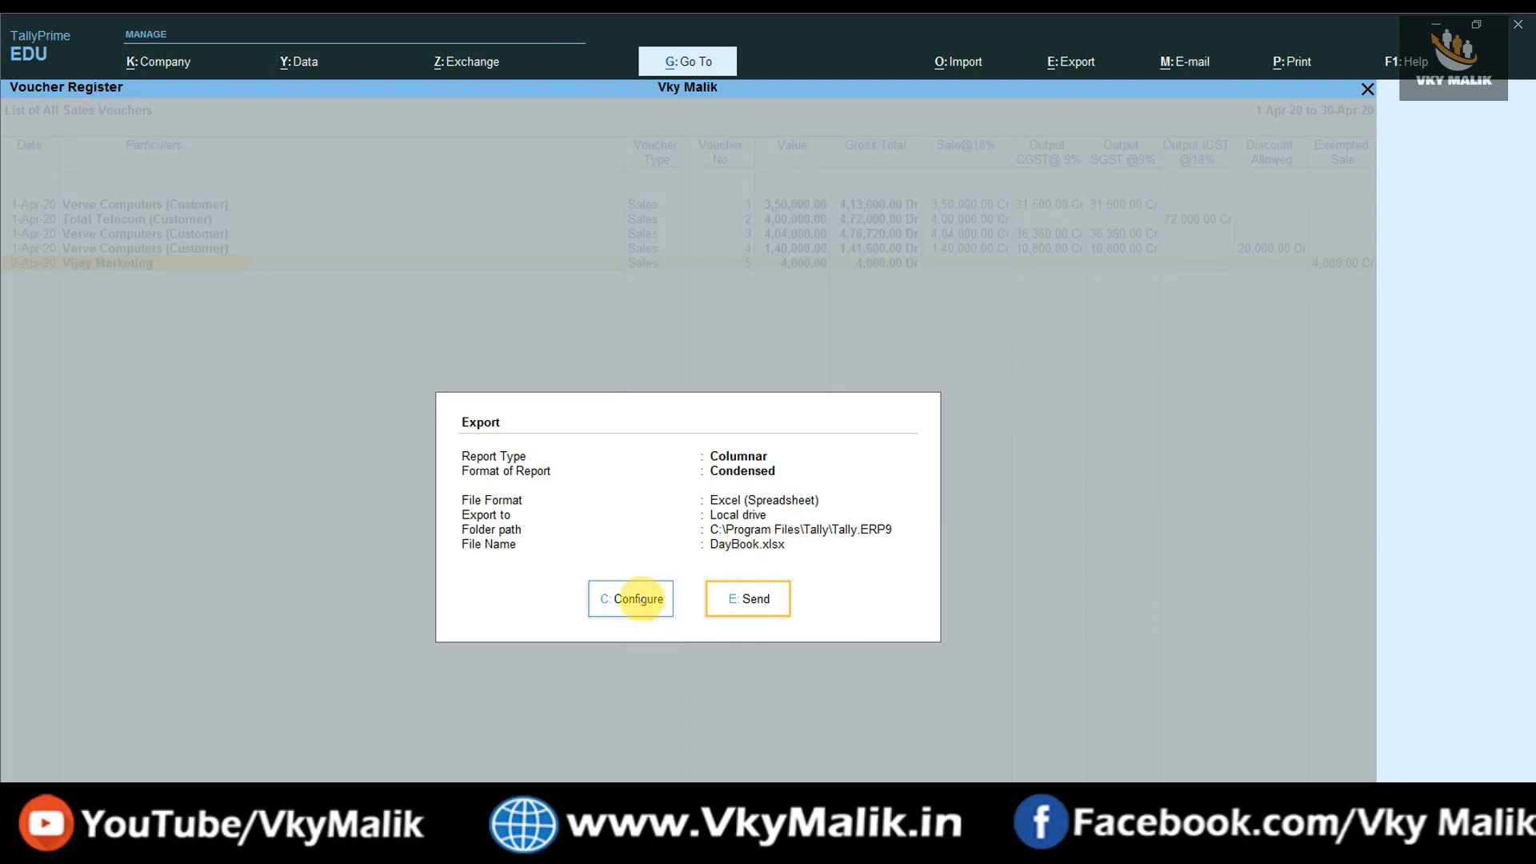
pyautogui.click(641, 598)
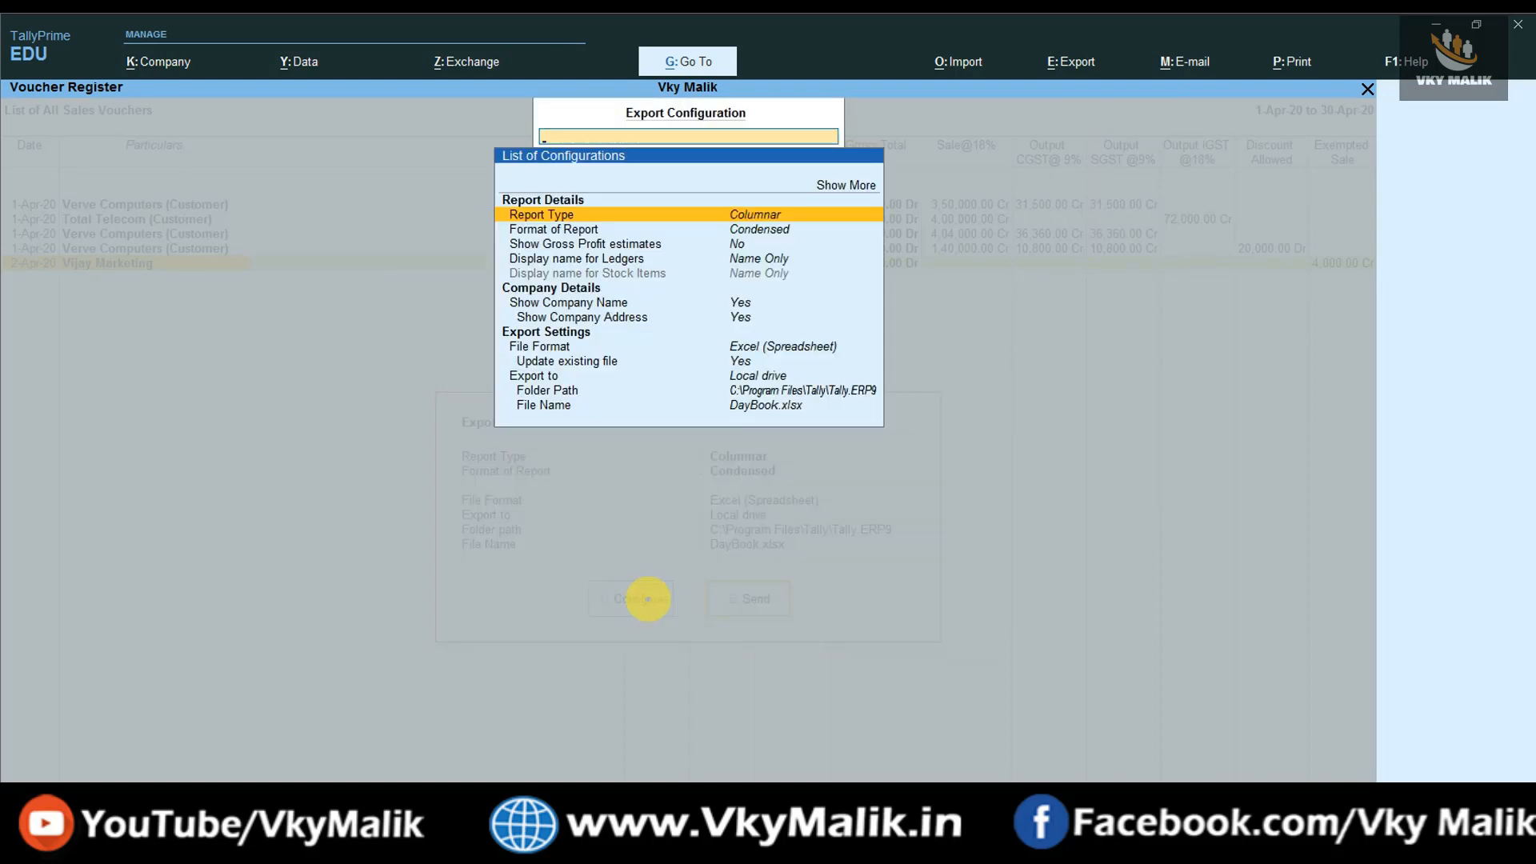
pyautogui.press('Return')
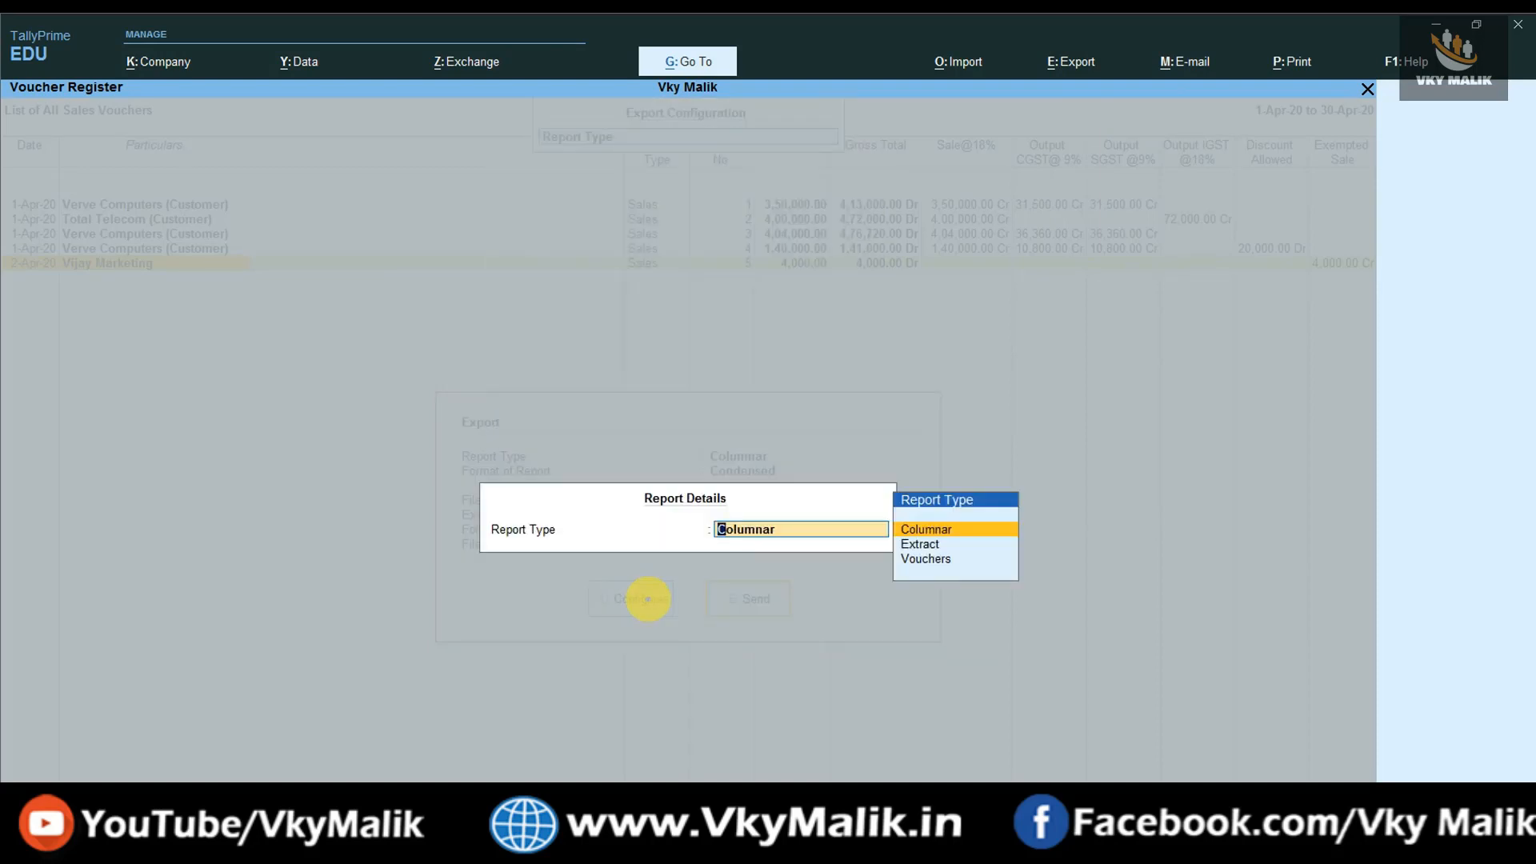
pyautogui.press('Return')
pyautogui.press('Return')
pyautogui.press('Return')
pyautogui.press('Return')
pyautogui.press('Escape')
pyautogui.press('Return')
pyautogui.press('Return')
pyautogui.press('Return')
pyautogui.press('Return')
pyautogui.press('Return')
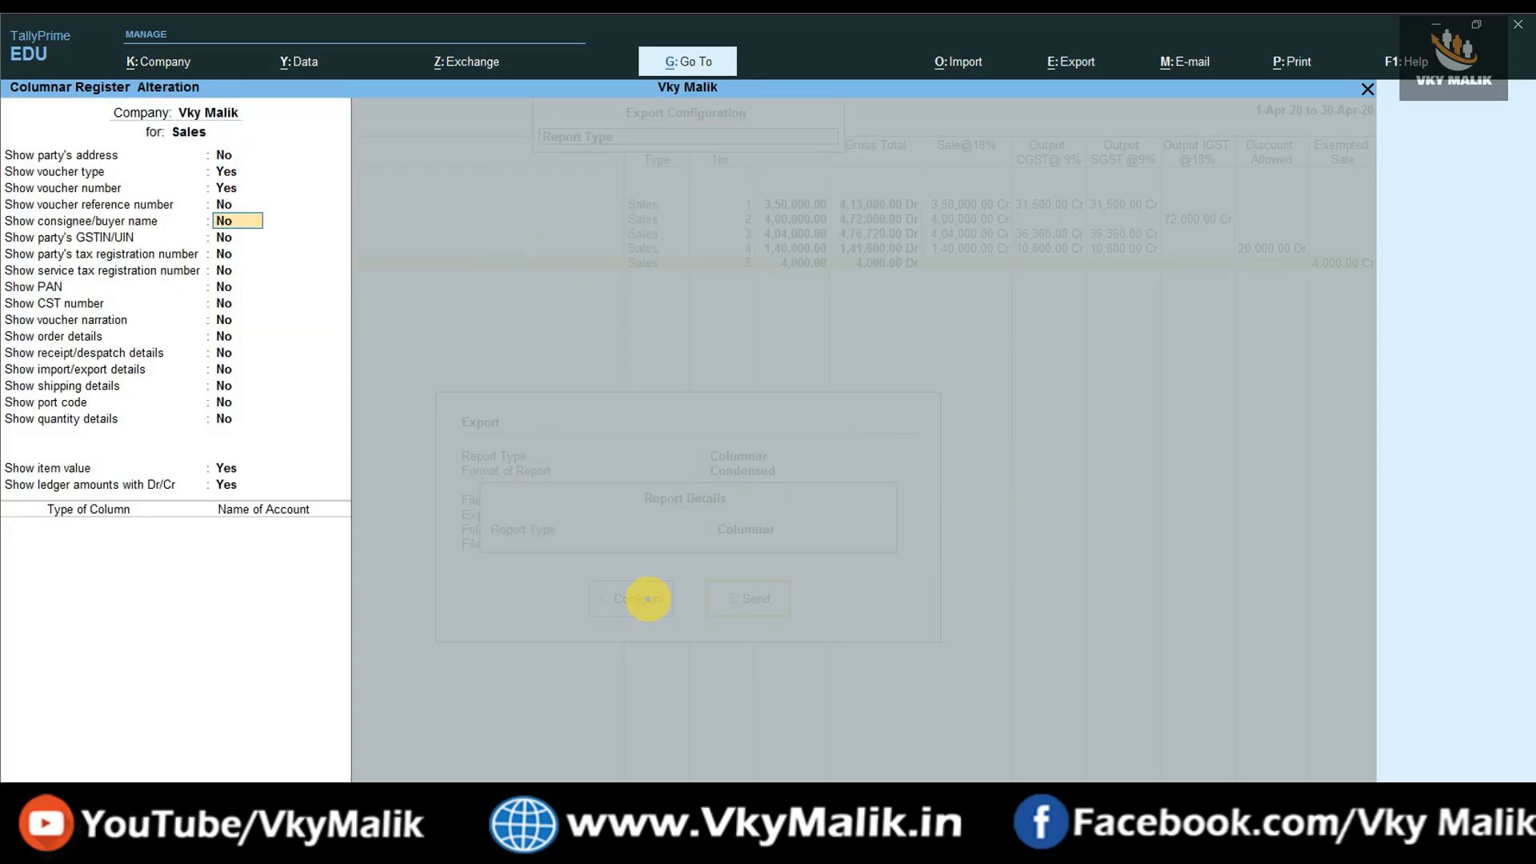
pyautogui.press('Escape')
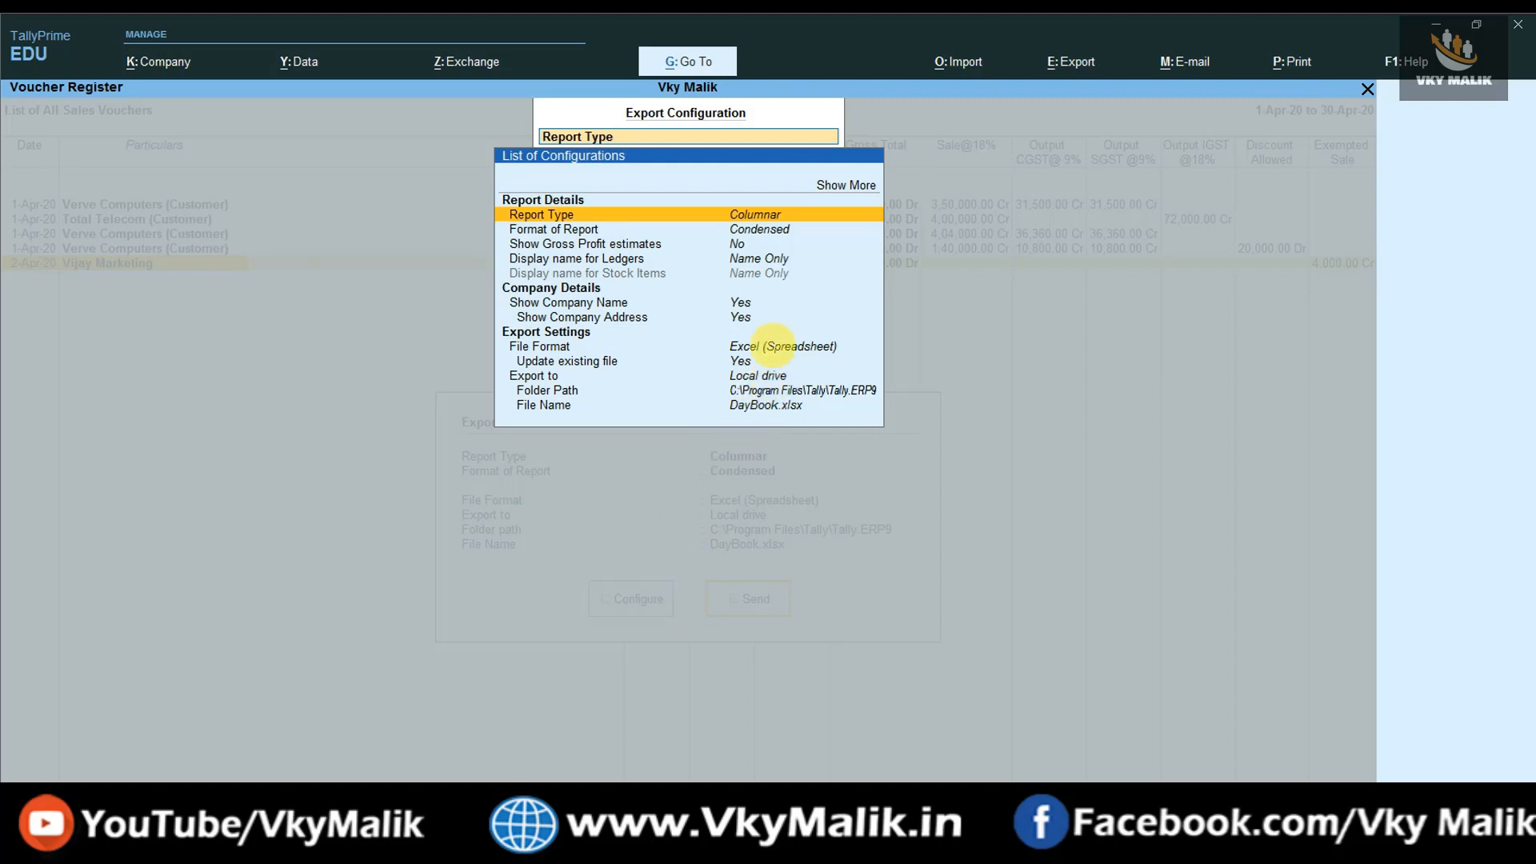
# - Keep Excel (Spreadsheet) as the file format and export the voucher register to DayBook.xlsx
pyautogui.click(773, 346)
pyautogui.press('Return')
pyautogui.press('Return')
pyautogui.press('Return')
pyautogui.press('Return')
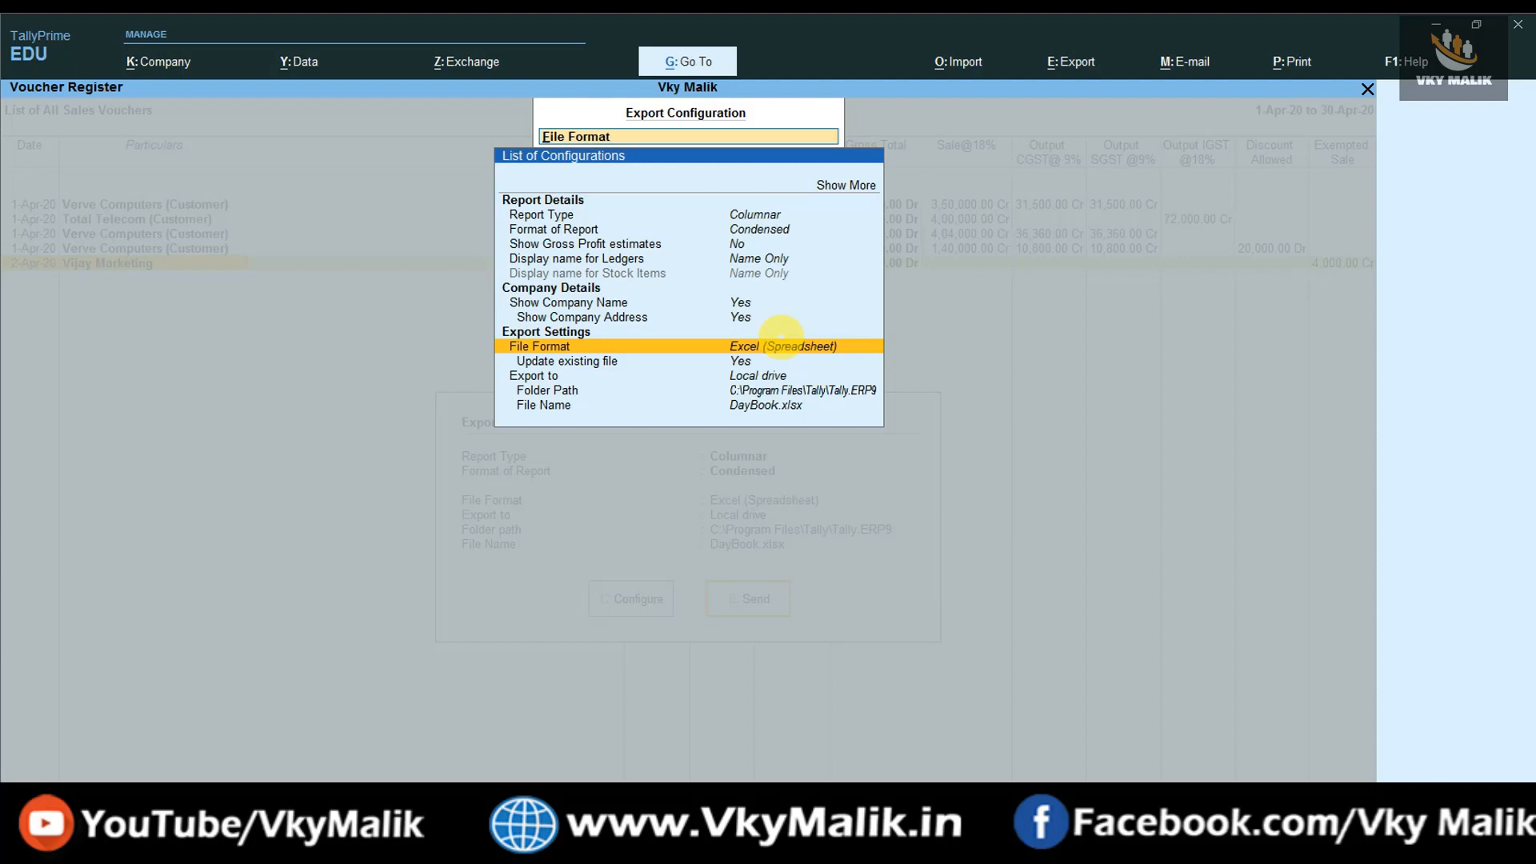
pyautogui.press('Escape')
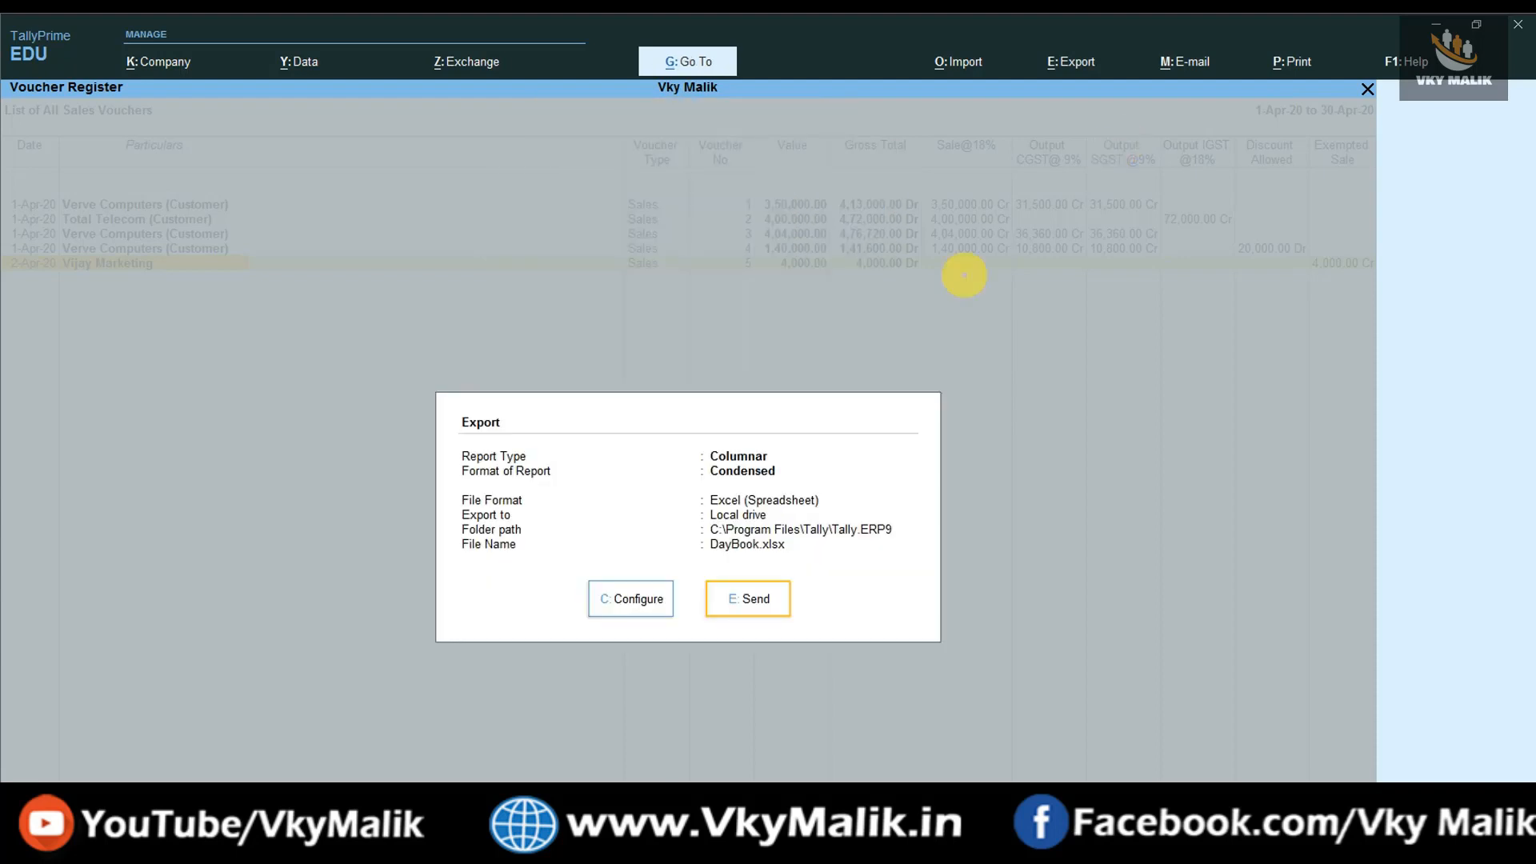
pyautogui.click(767, 596)
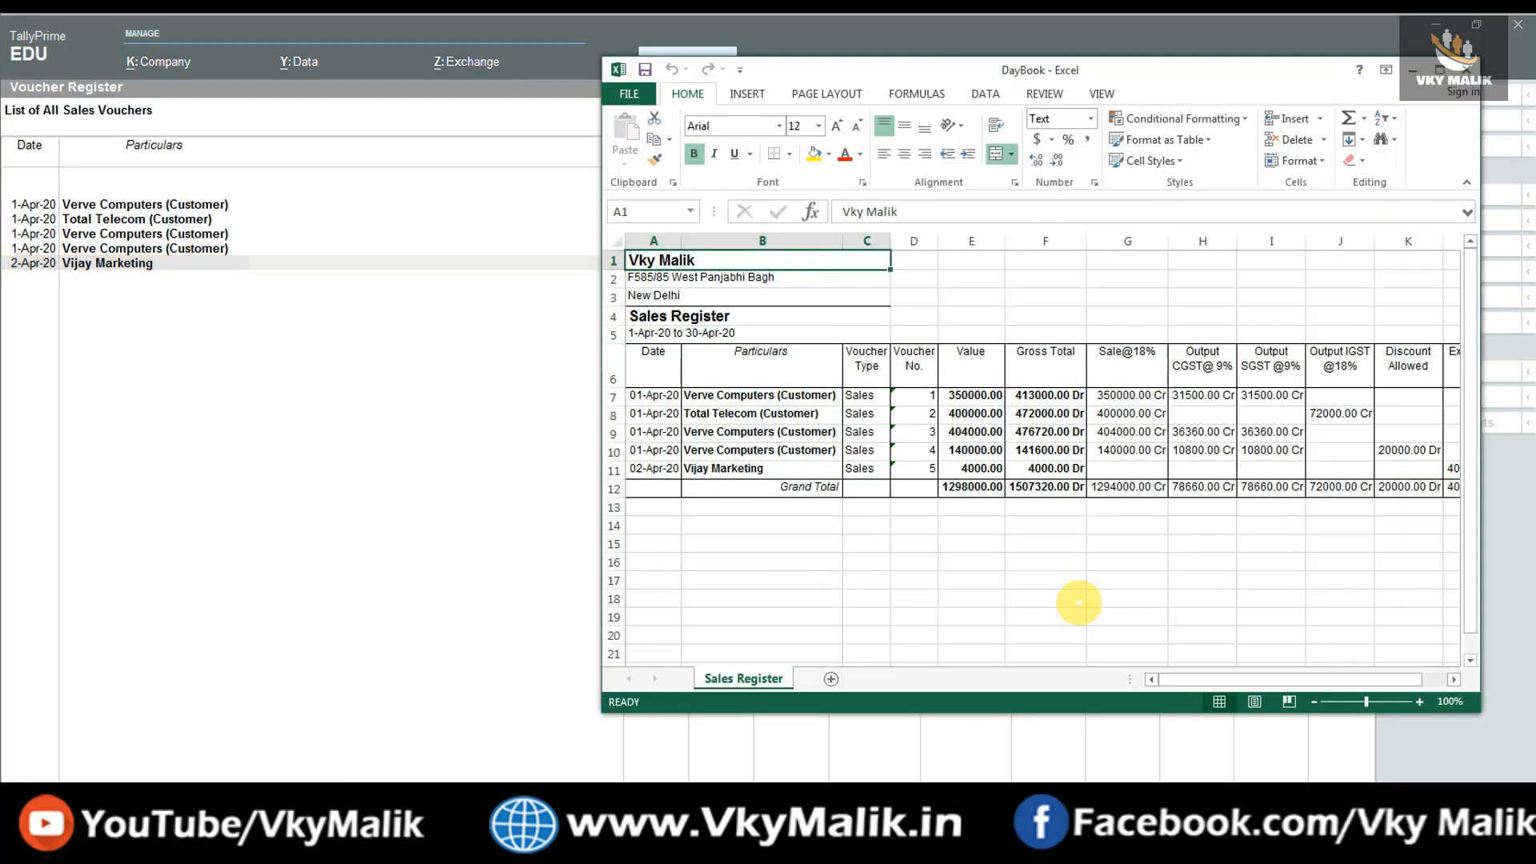
# - Examine the Sale@18%, Output CGST, Output SGST, Discount Allowed and Exempted Sale columns in the exported Excel workbook
pyautogui.click(1204, 568)
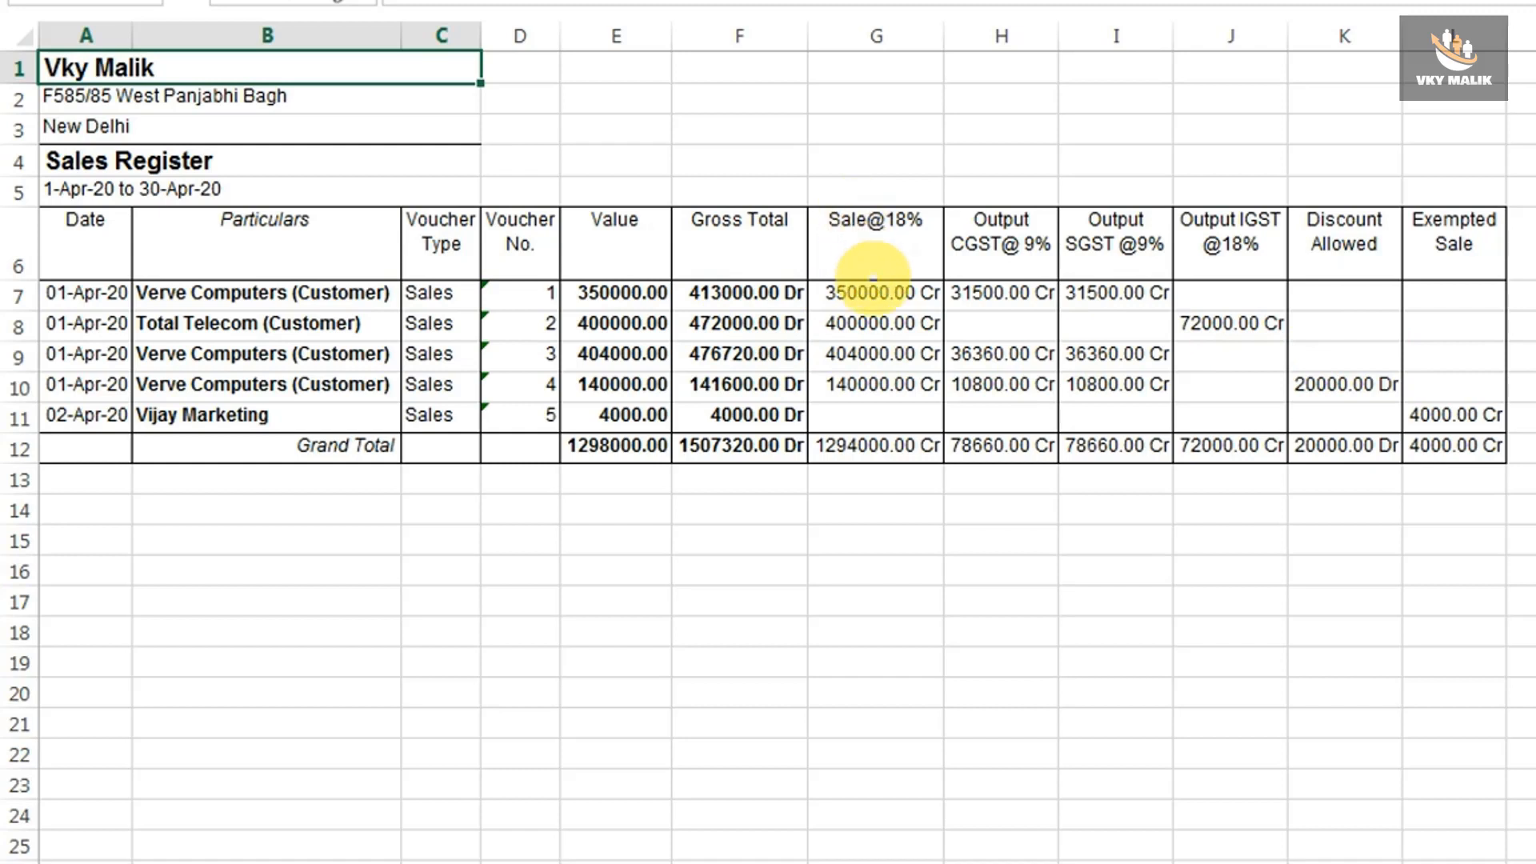
pyautogui.moveTo(872, 240); pyautogui.dragTo(1130, 432)
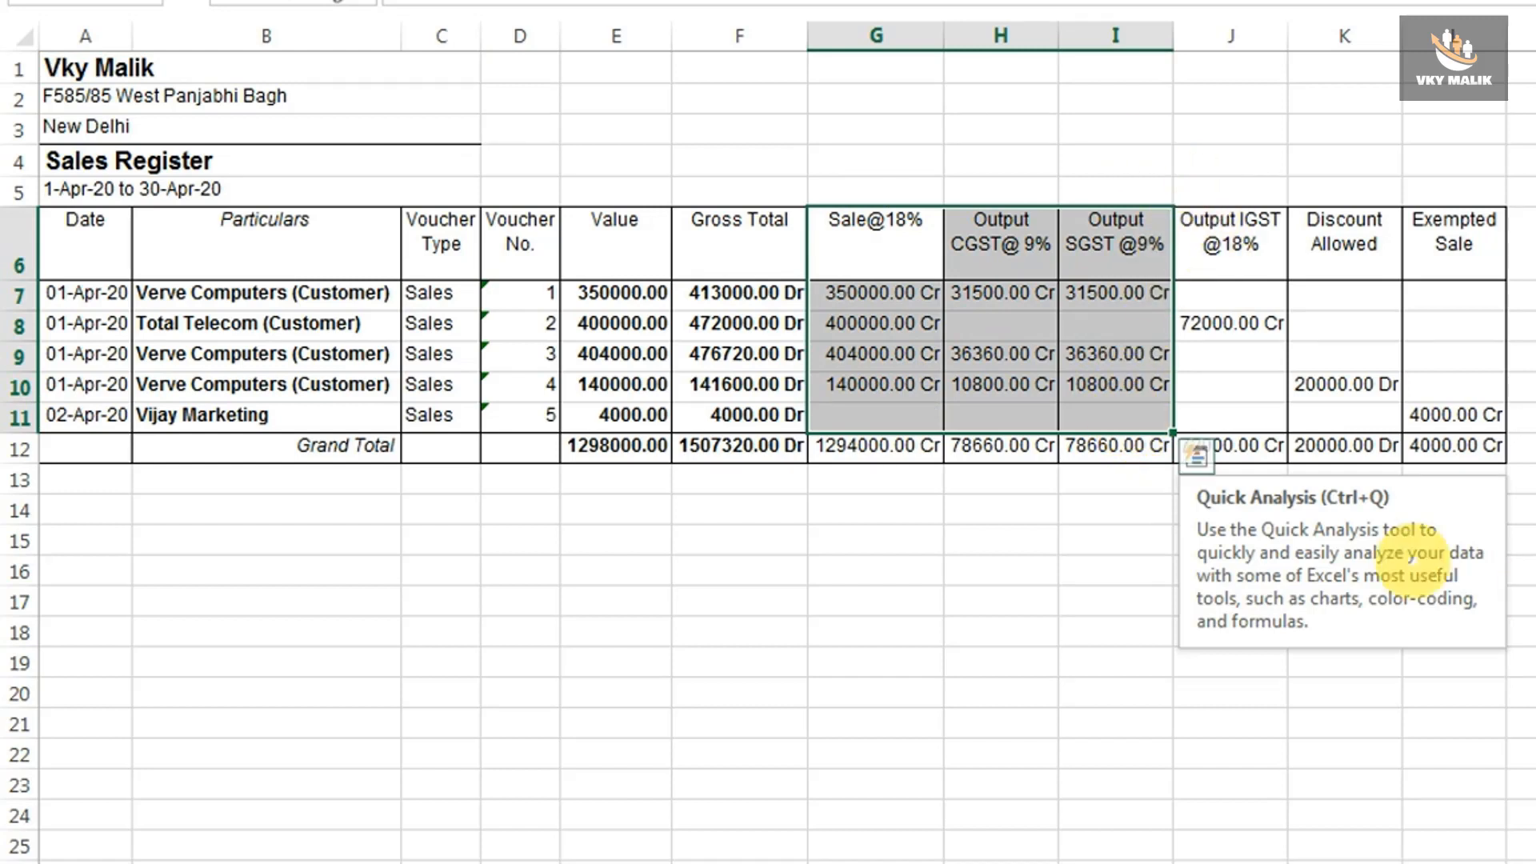
pyautogui.moveTo(1345, 232); pyautogui.dragTo(1371, 424)
pyautogui.moveTo(1457, 232); pyautogui.dragTo(1481, 452)
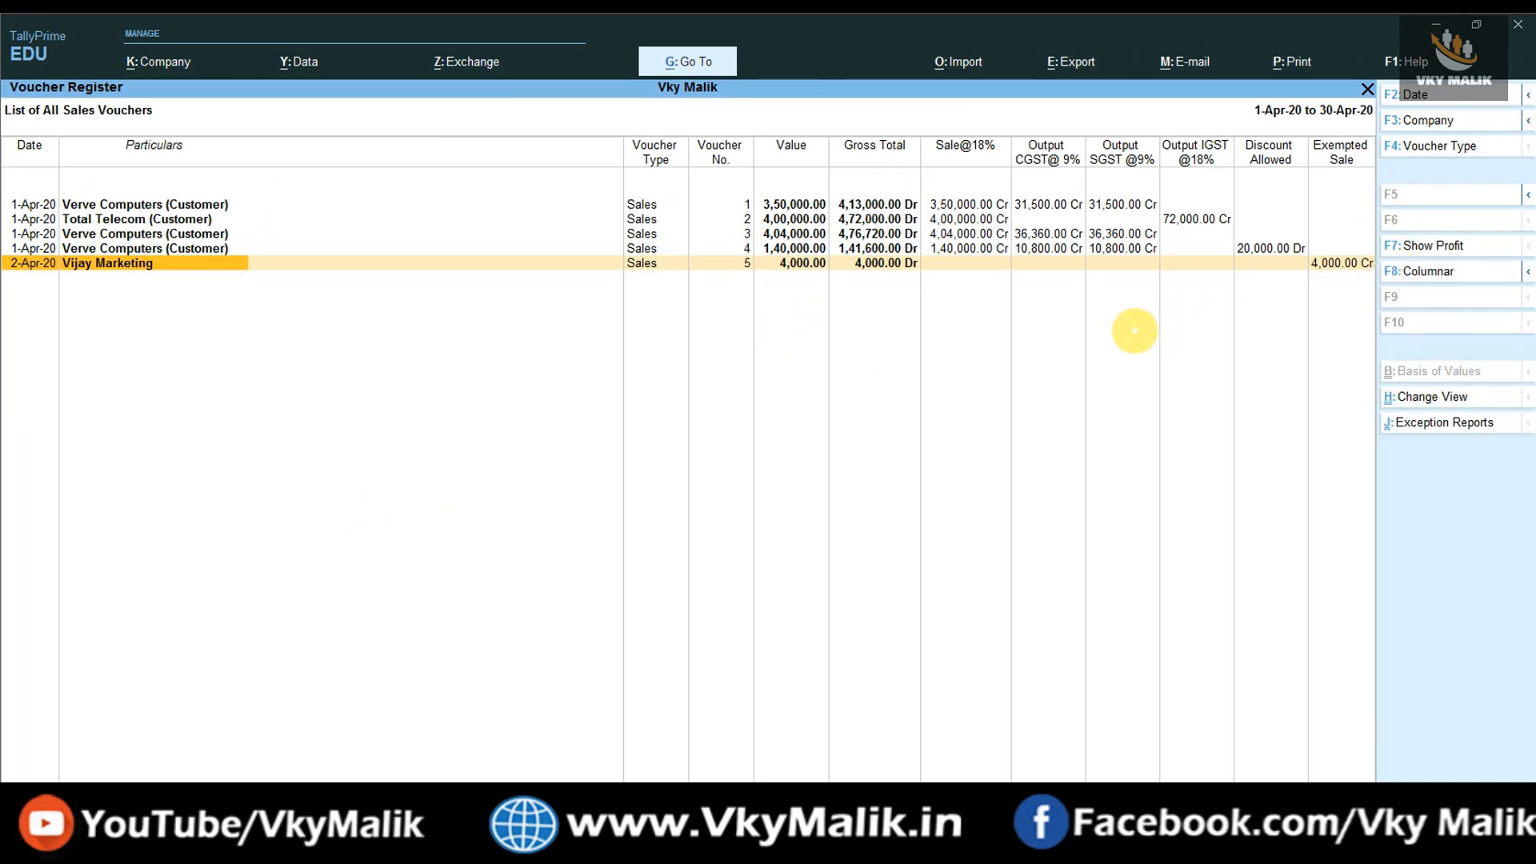
# - In TallyPrime, reopen April's vouchers from the Sales Register and show them in detailed form with their ledger breakdown
pyautogui.press('Escape')
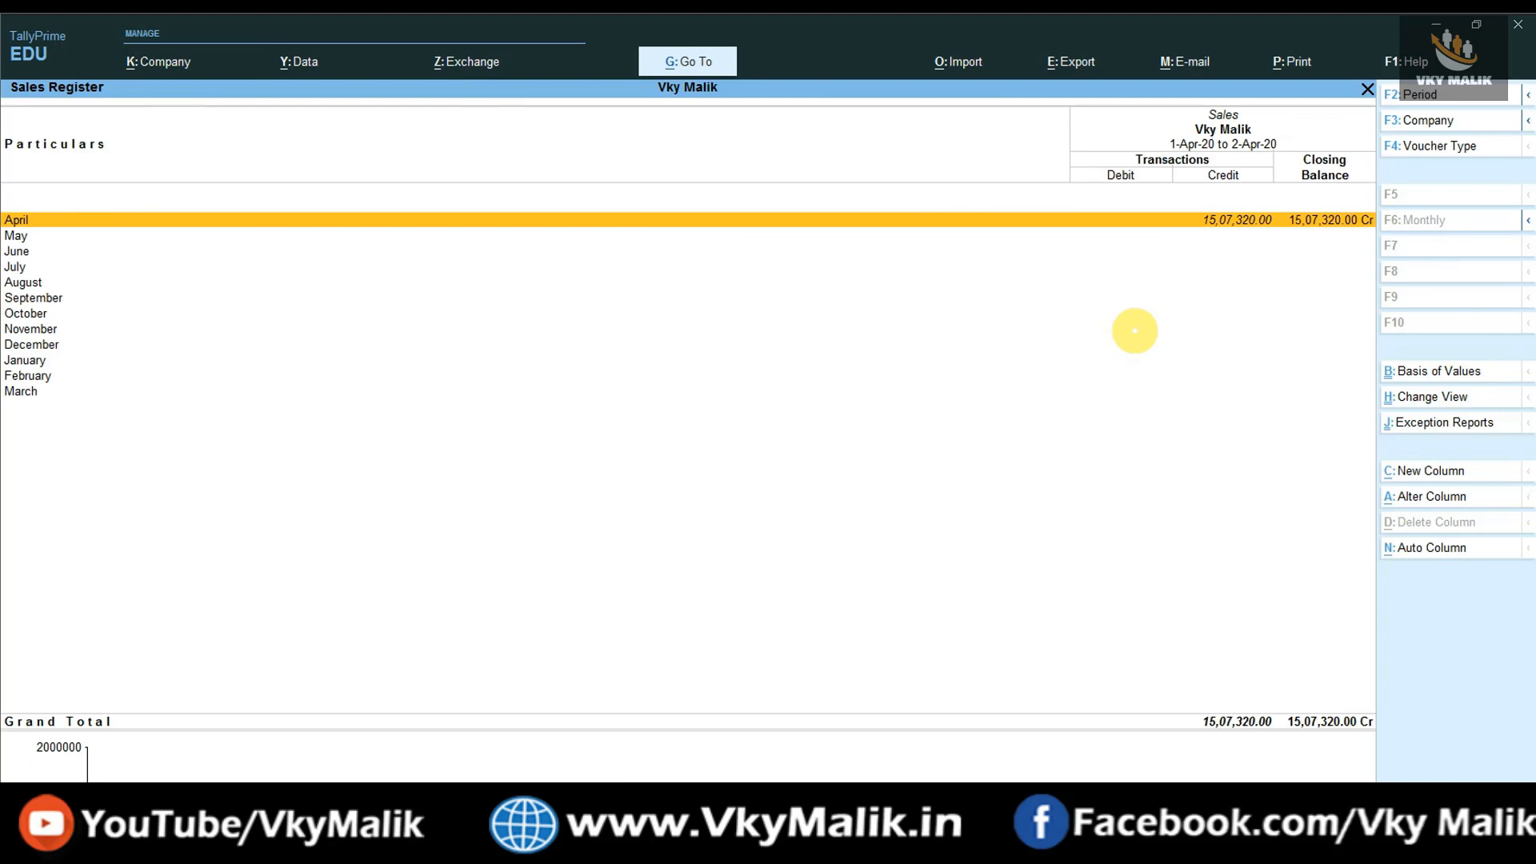
pyautogui.press('Return')
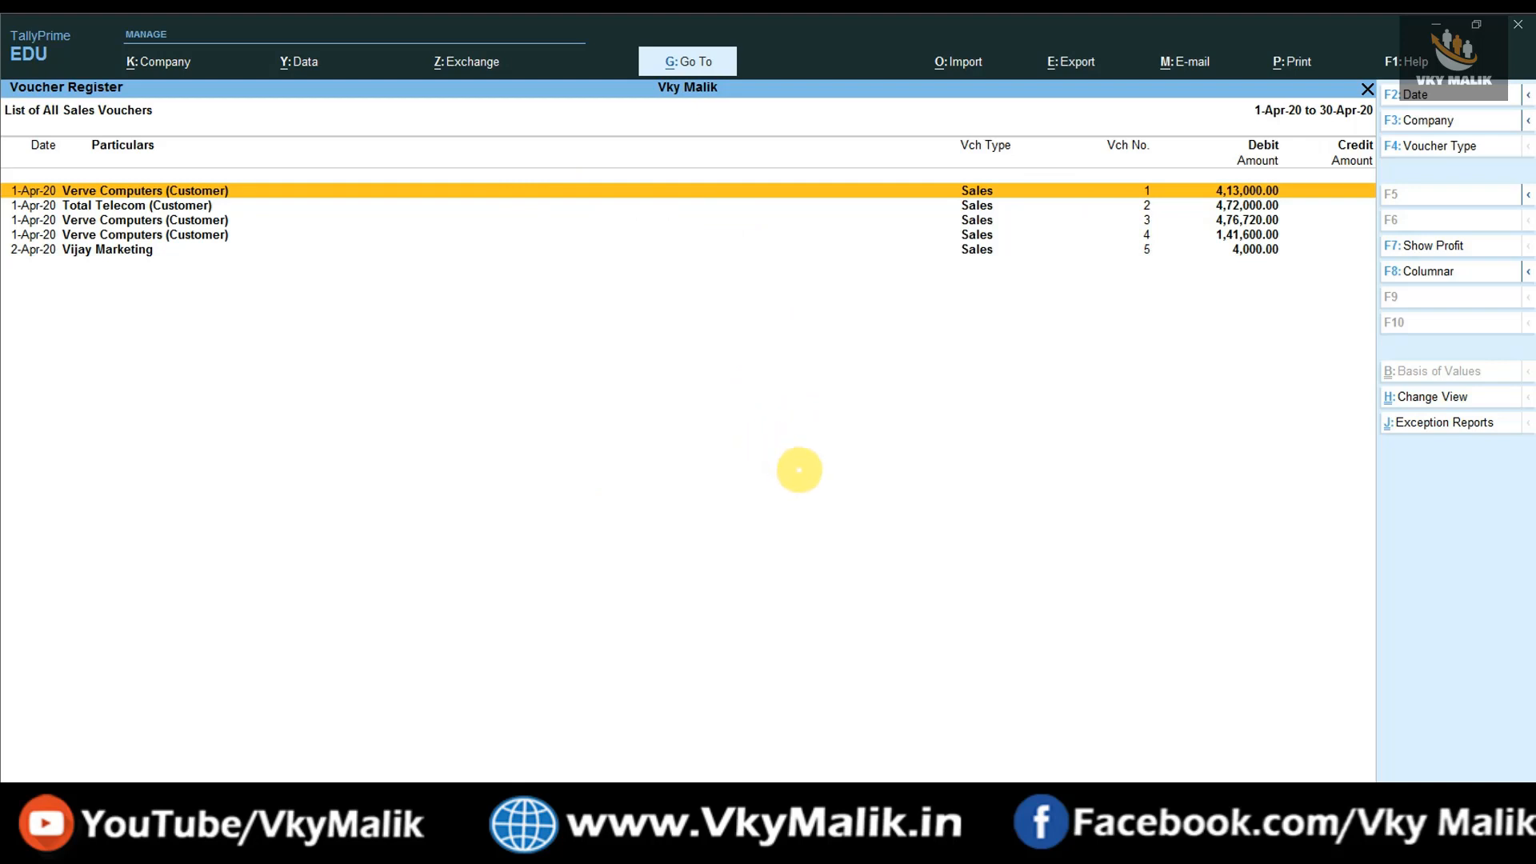
pyautogui.hotkey('alt', 'F5')
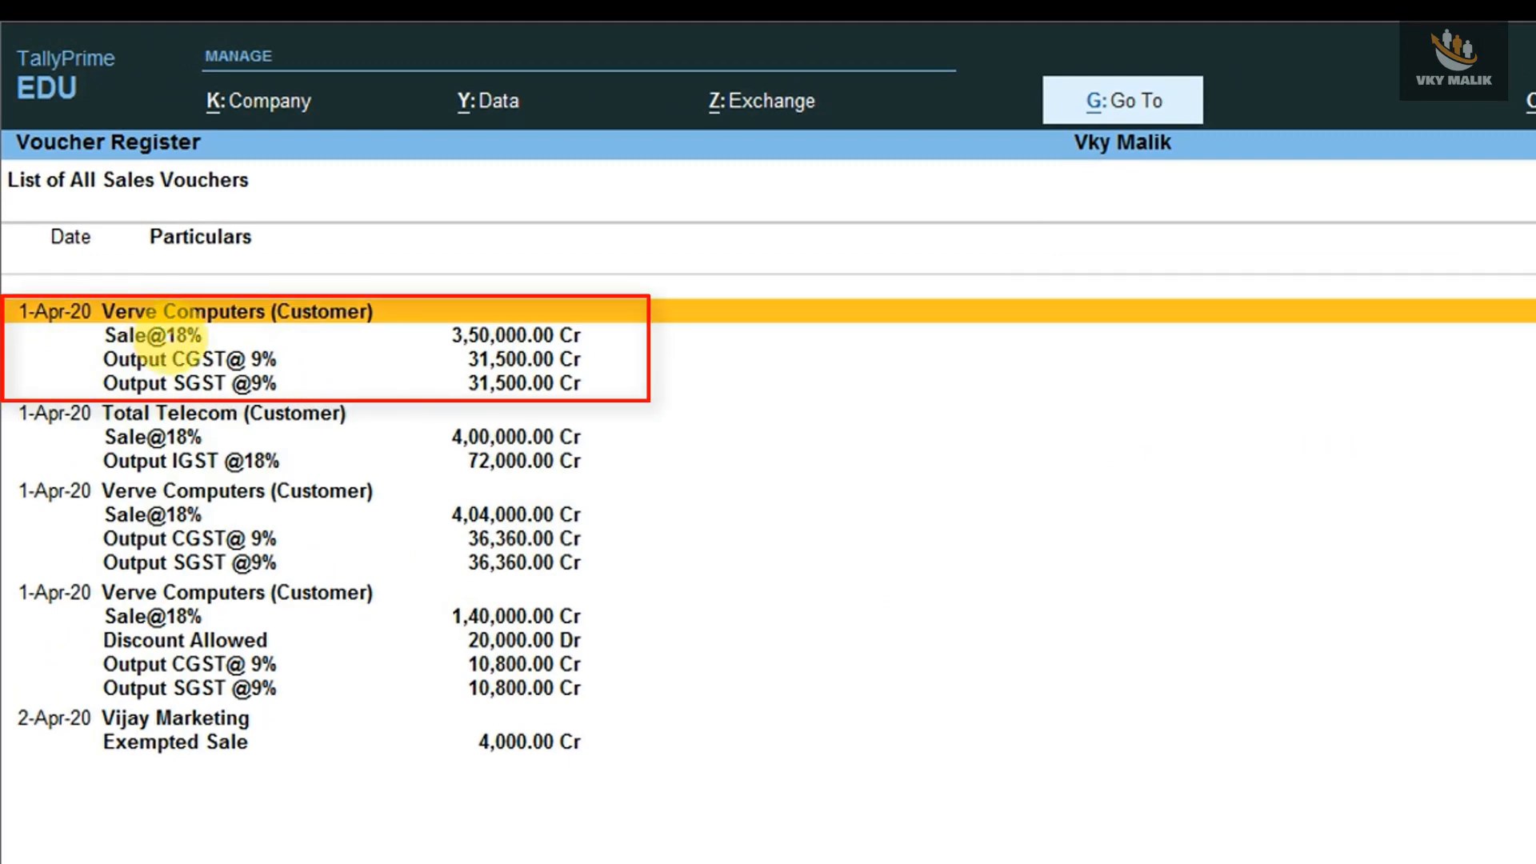
pyautogui.click(140, 334)
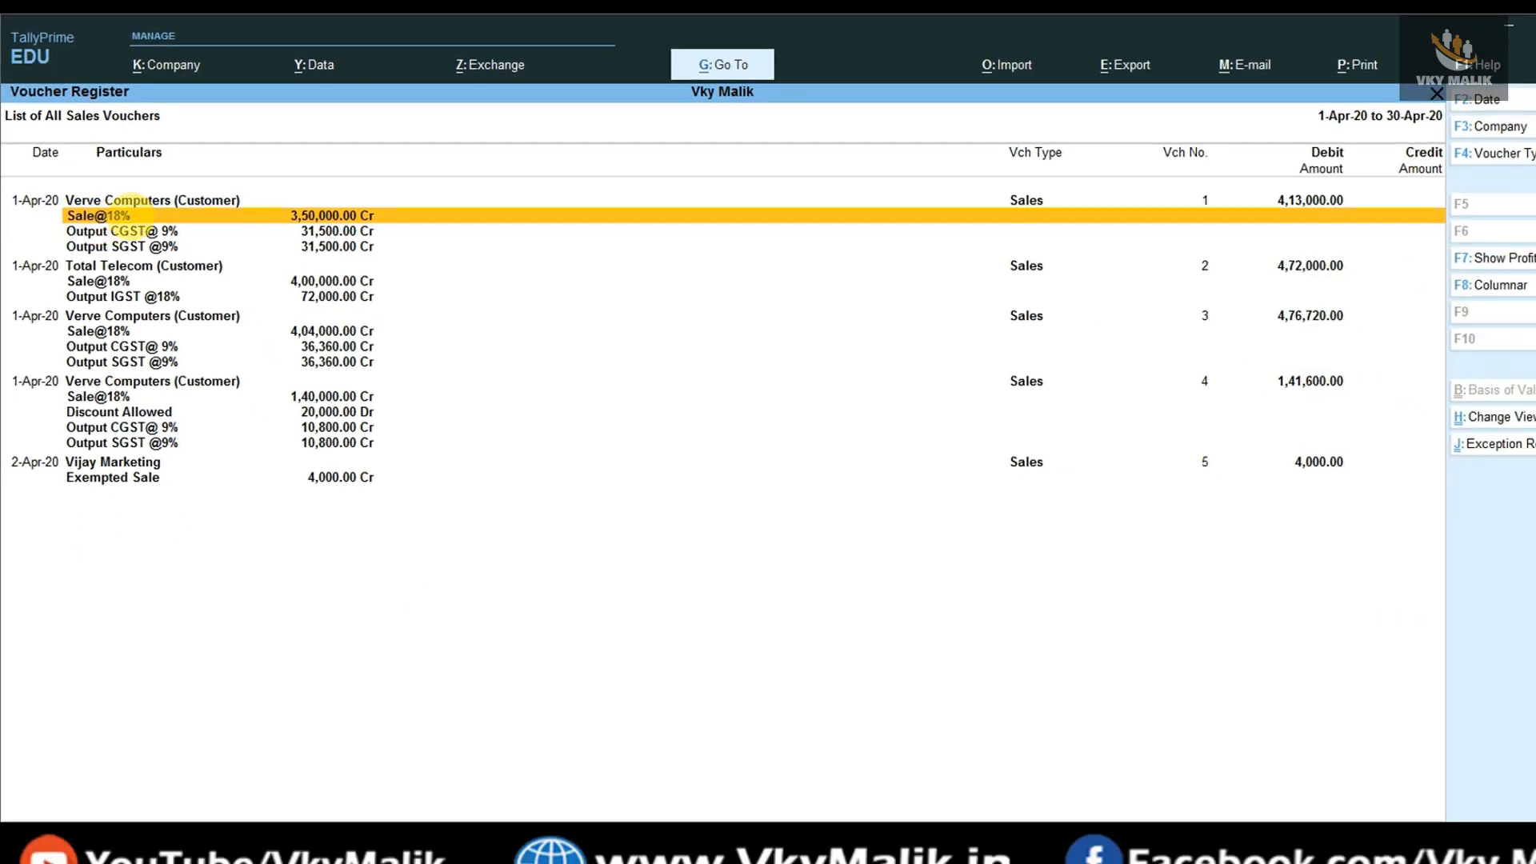
# - Switch the sales vouchers to condensed and back to detailed form, and examine the Discount Allowed and Exempted Sale lines
pyautogui.hotkey('alt', 'F5')
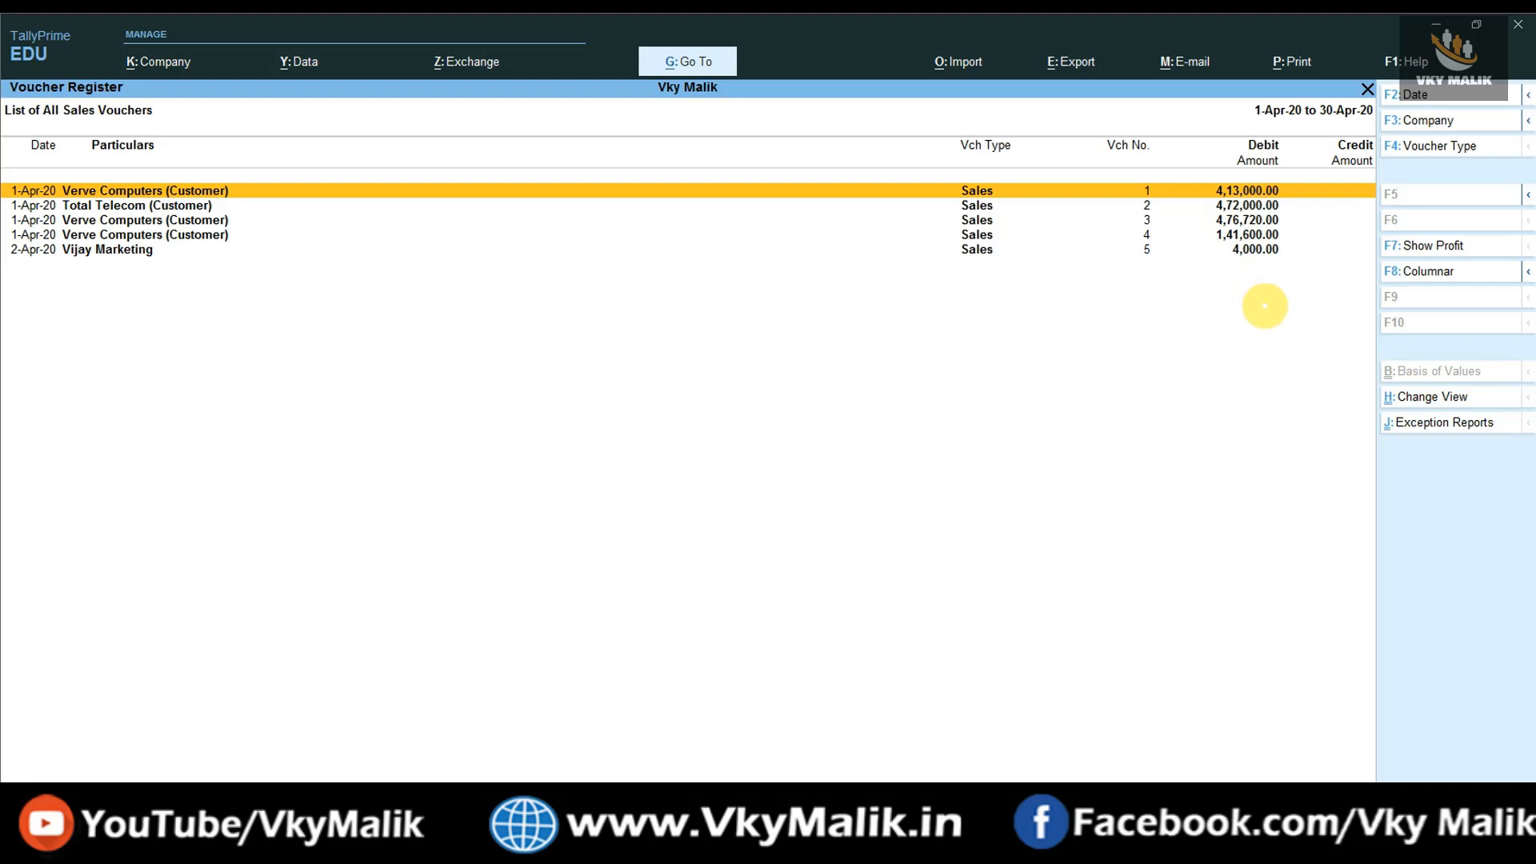
pyautogui.hotkey('alt', 'F5')
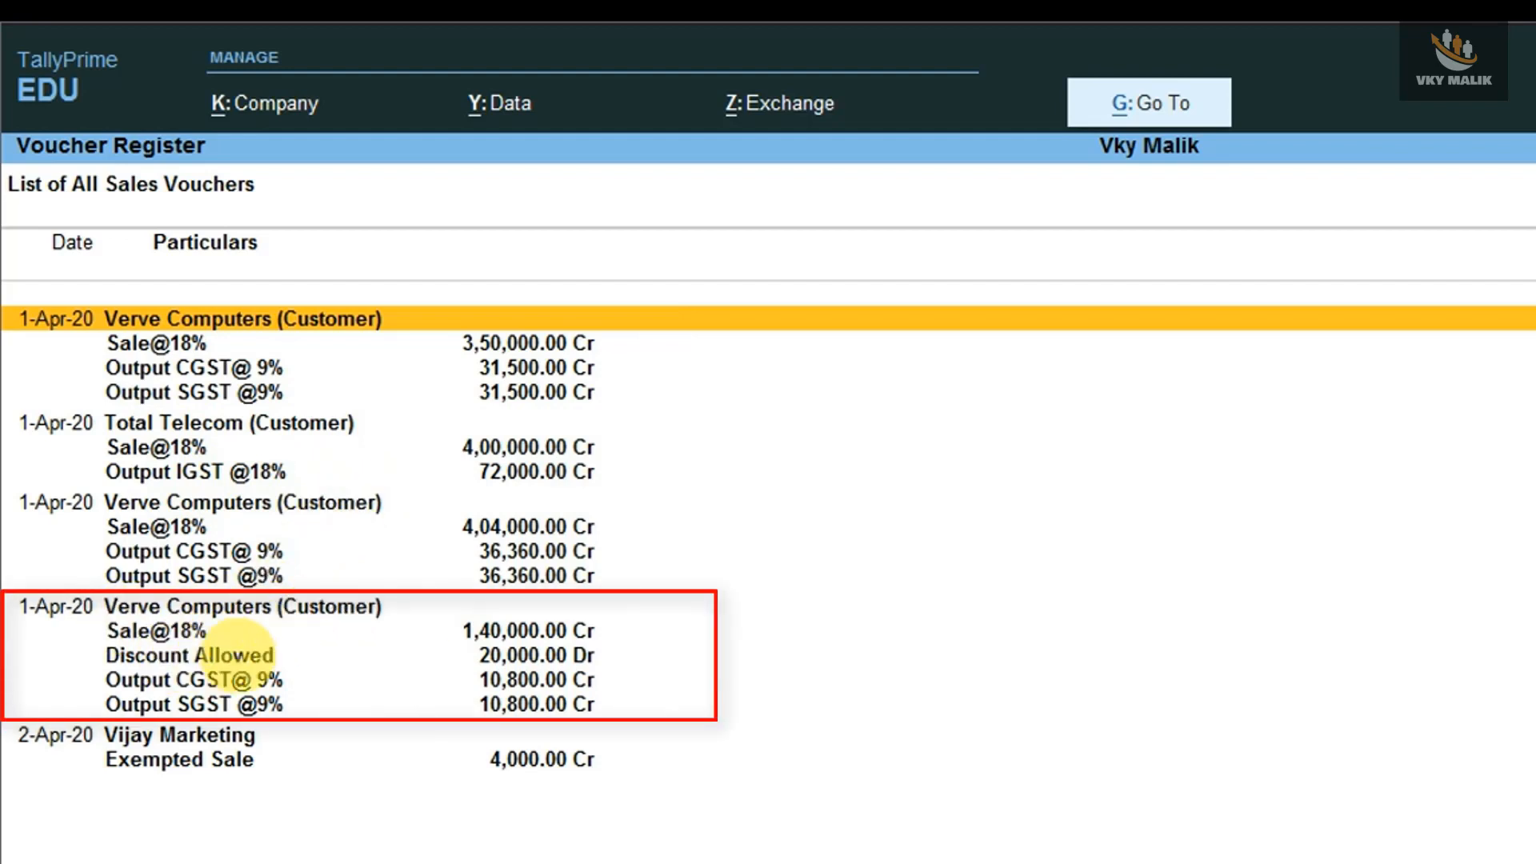
pyautogui.click(239, 652)
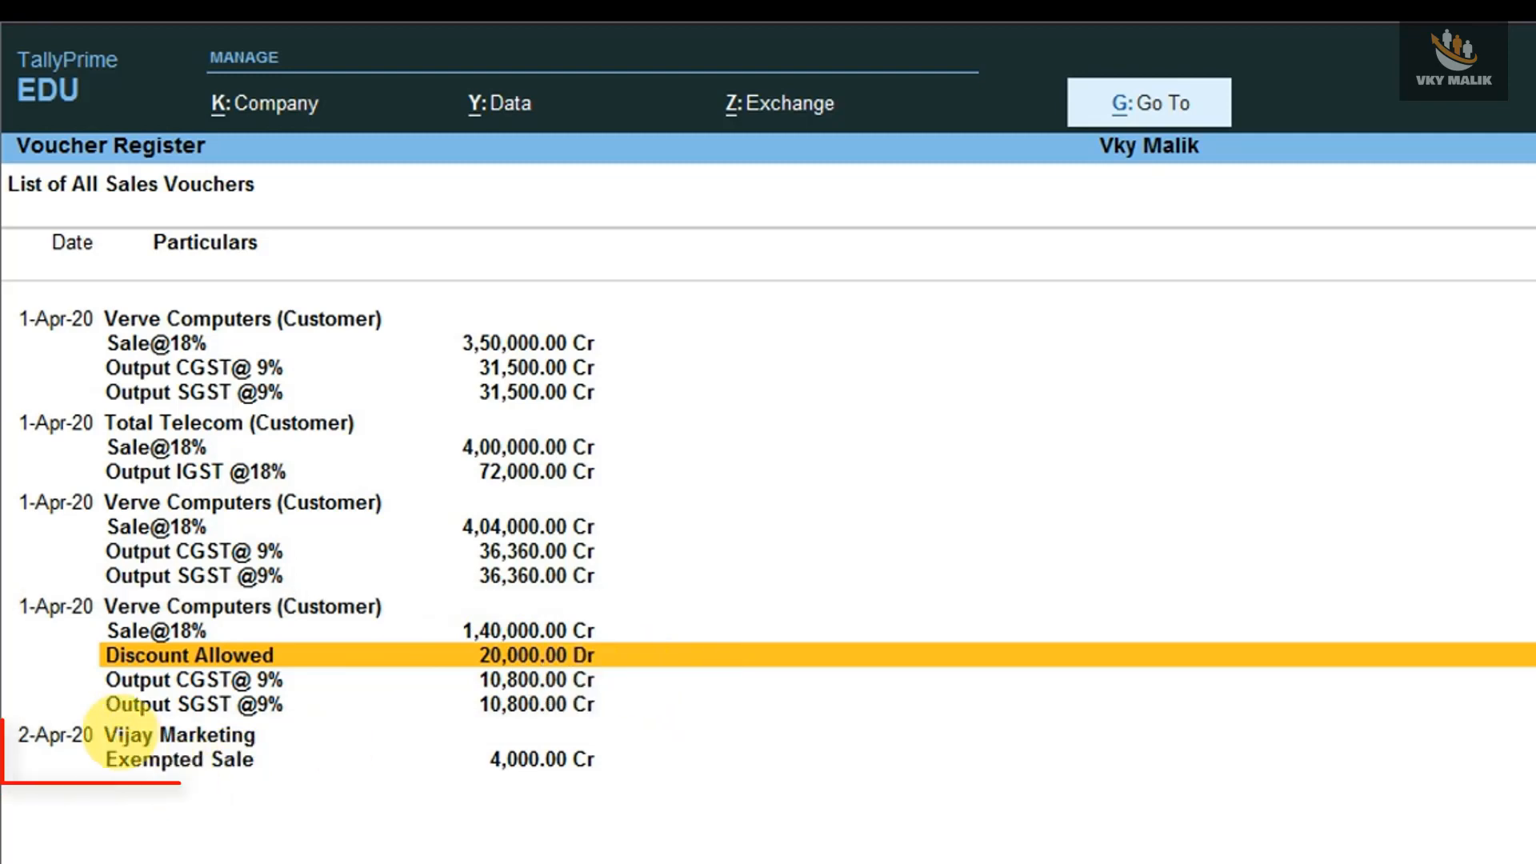
pyautogui.click(142, 756)
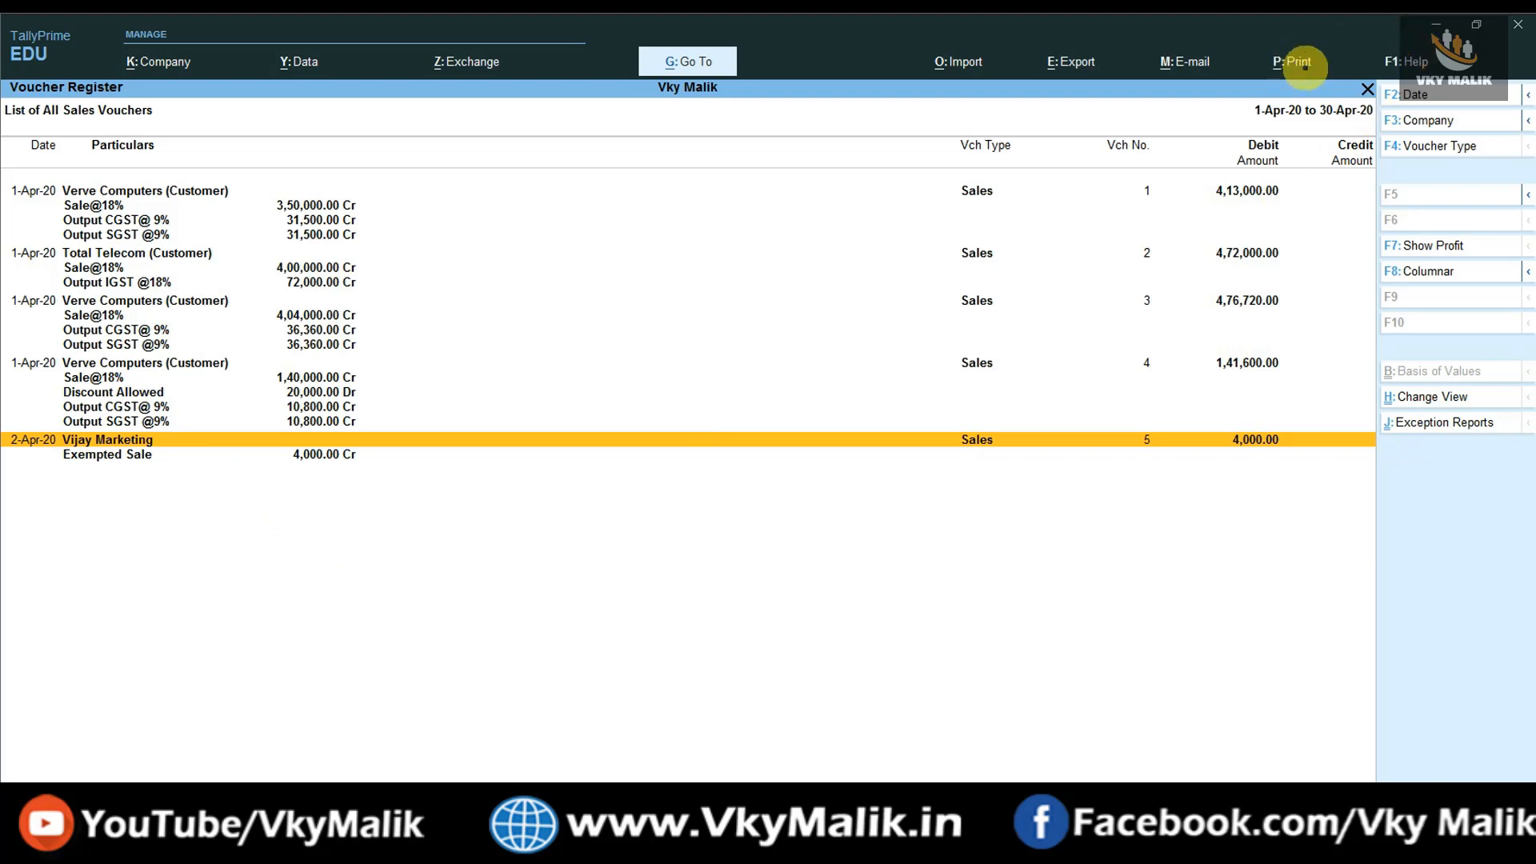
# - Preview the printout of the current detailed voucher register, enlarge it for reading, and return to the register
pyautogui.click(1290, 64)
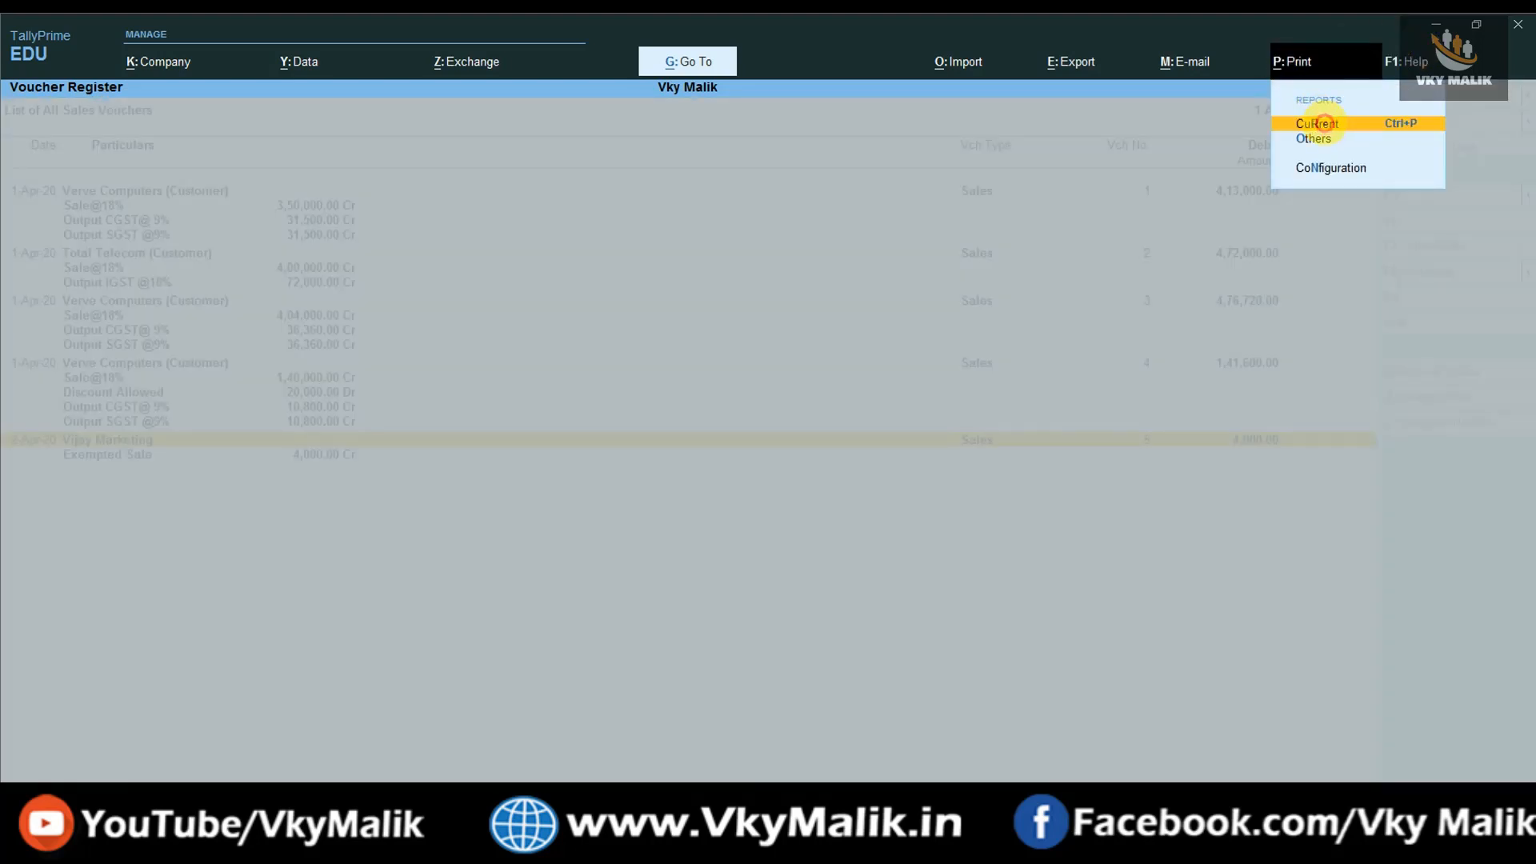
pyautogui.click(1324, 123)
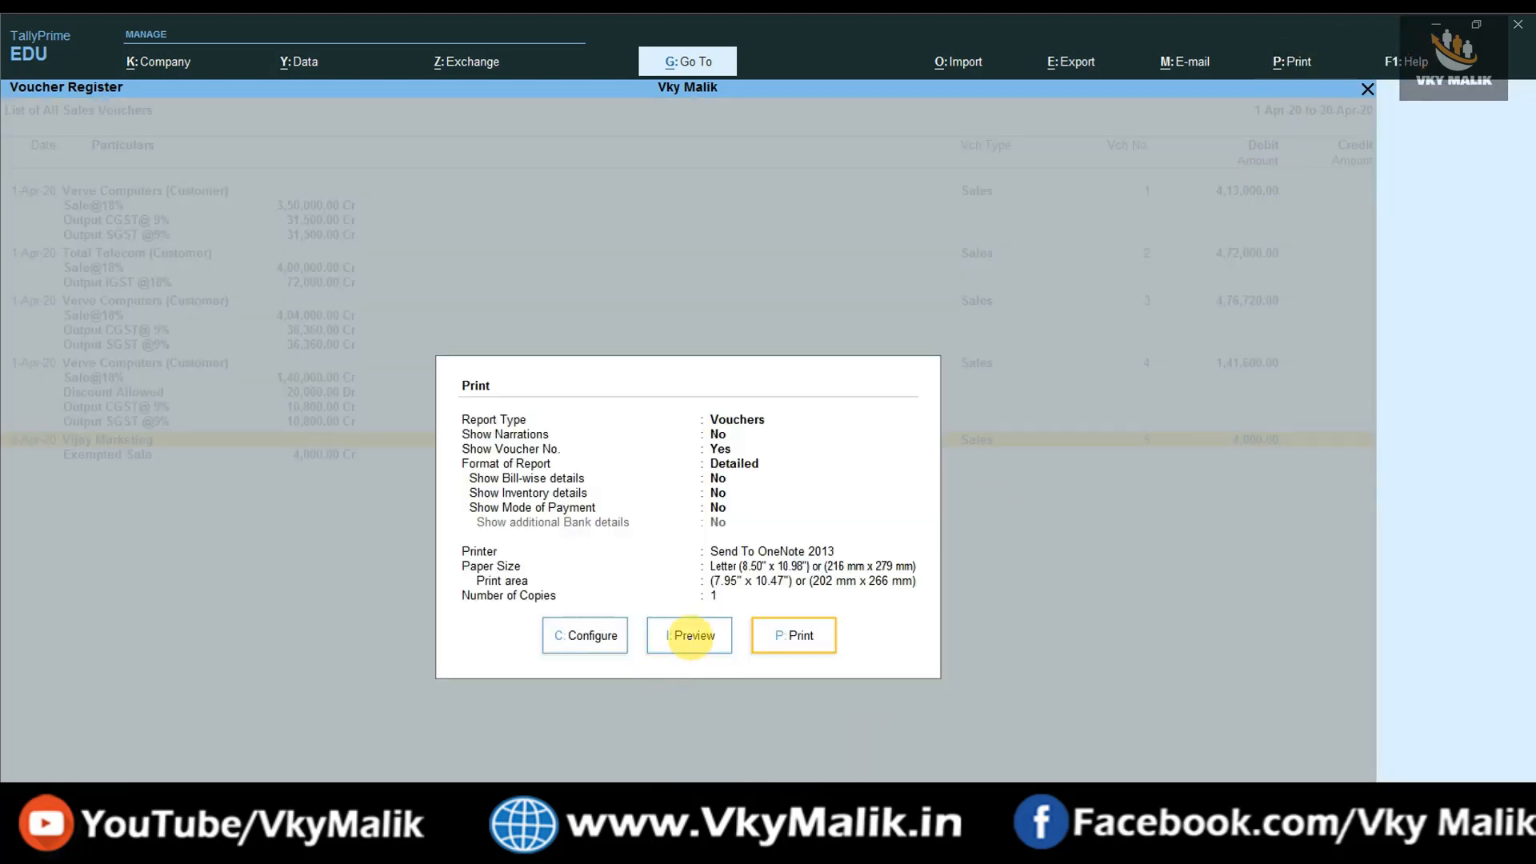
pyautogui.click(689, 637)
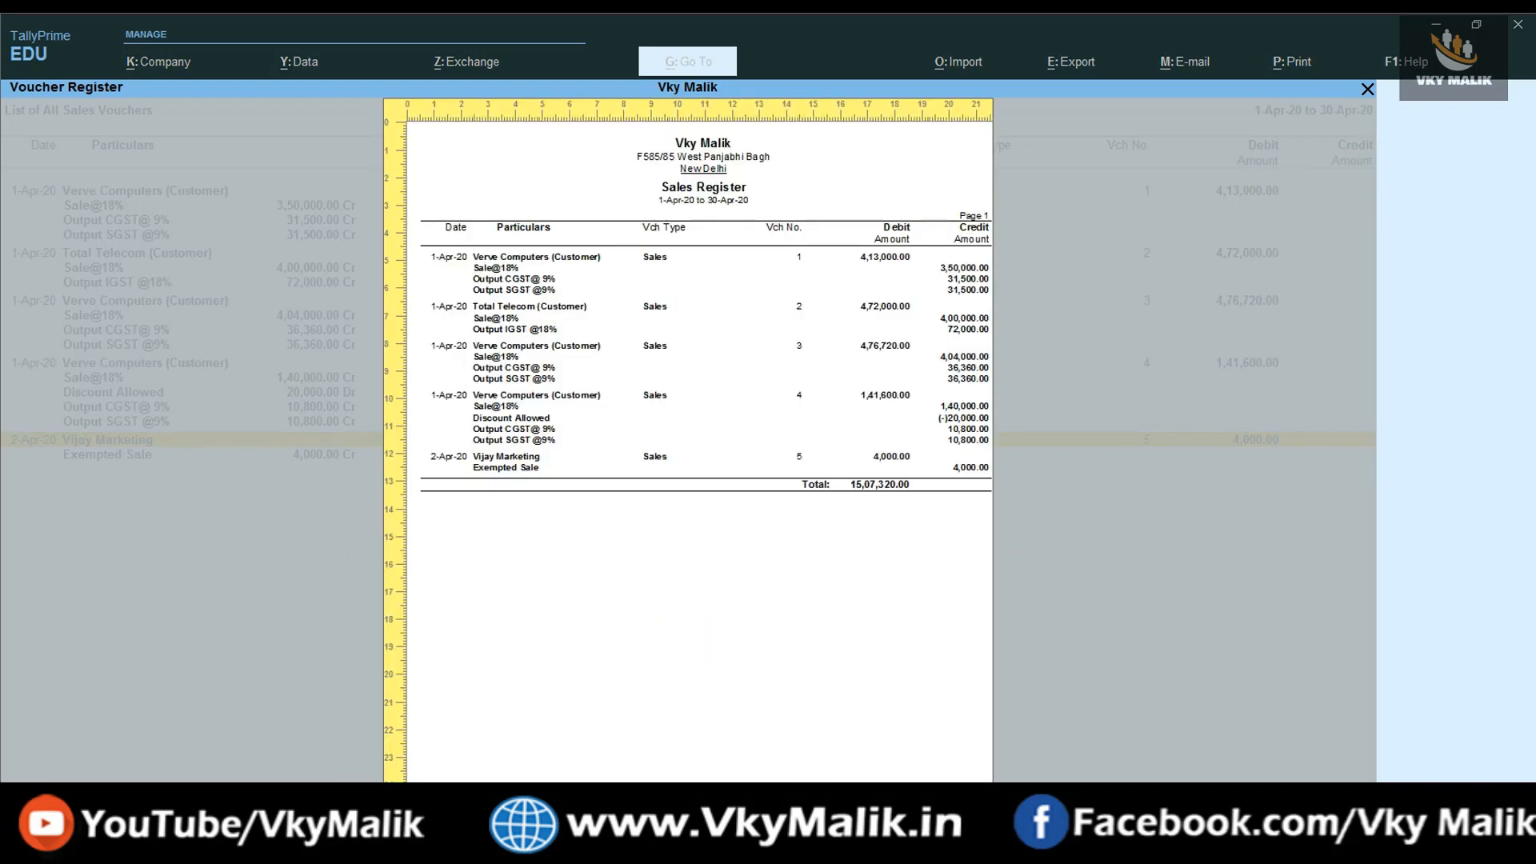
pyautogui.hotkey('alt', 'z')
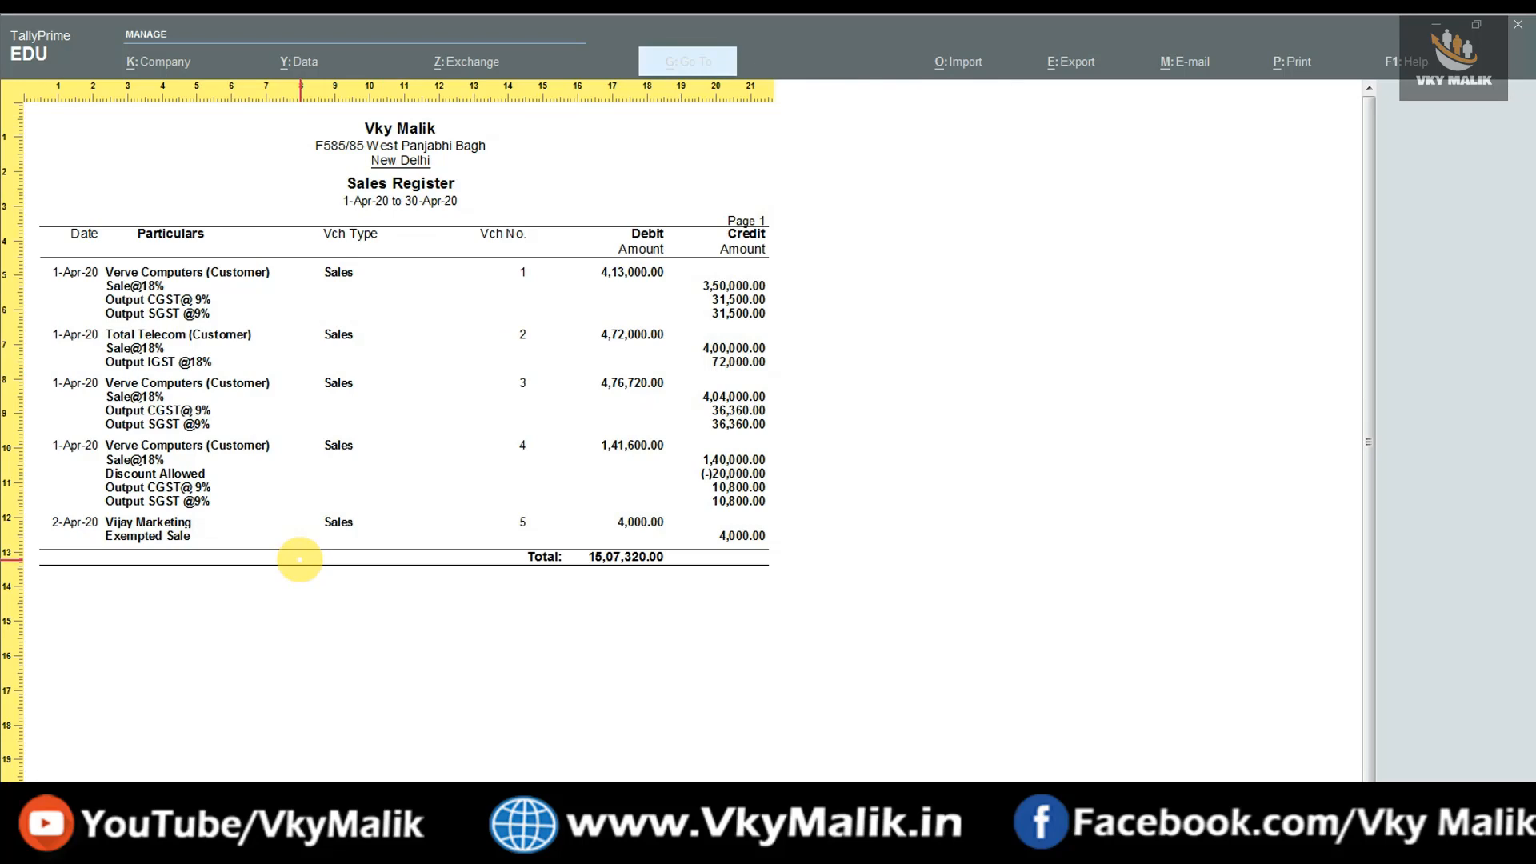
pyautogui.press('Escape')
pyautogui.press('Escape')
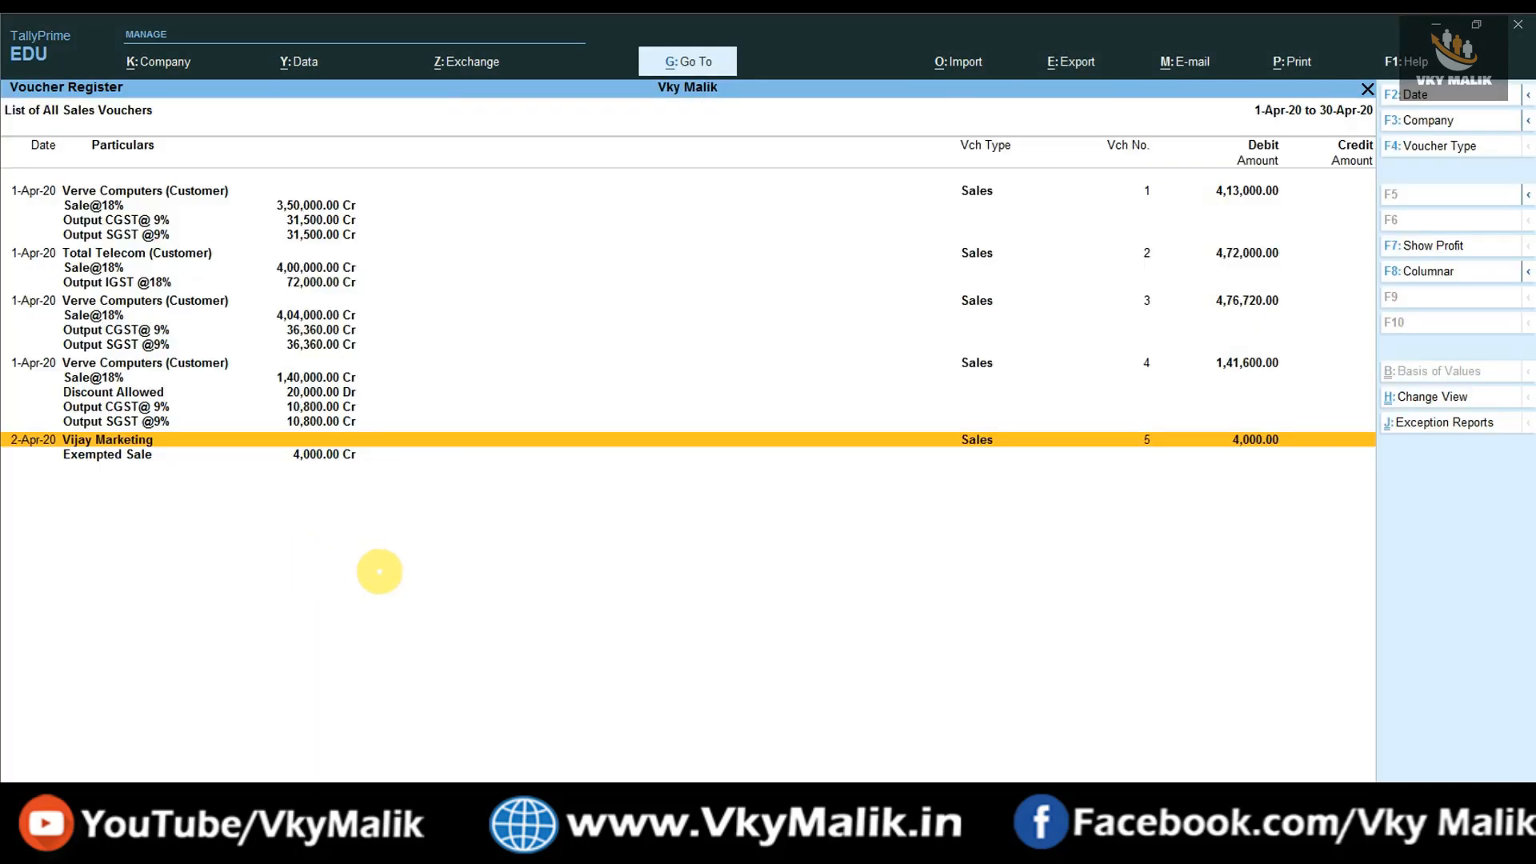
# - Condense the detailed list of April's sales vouchers and change its view to Extract
pyautogui.hotkey('alt', 'F5')
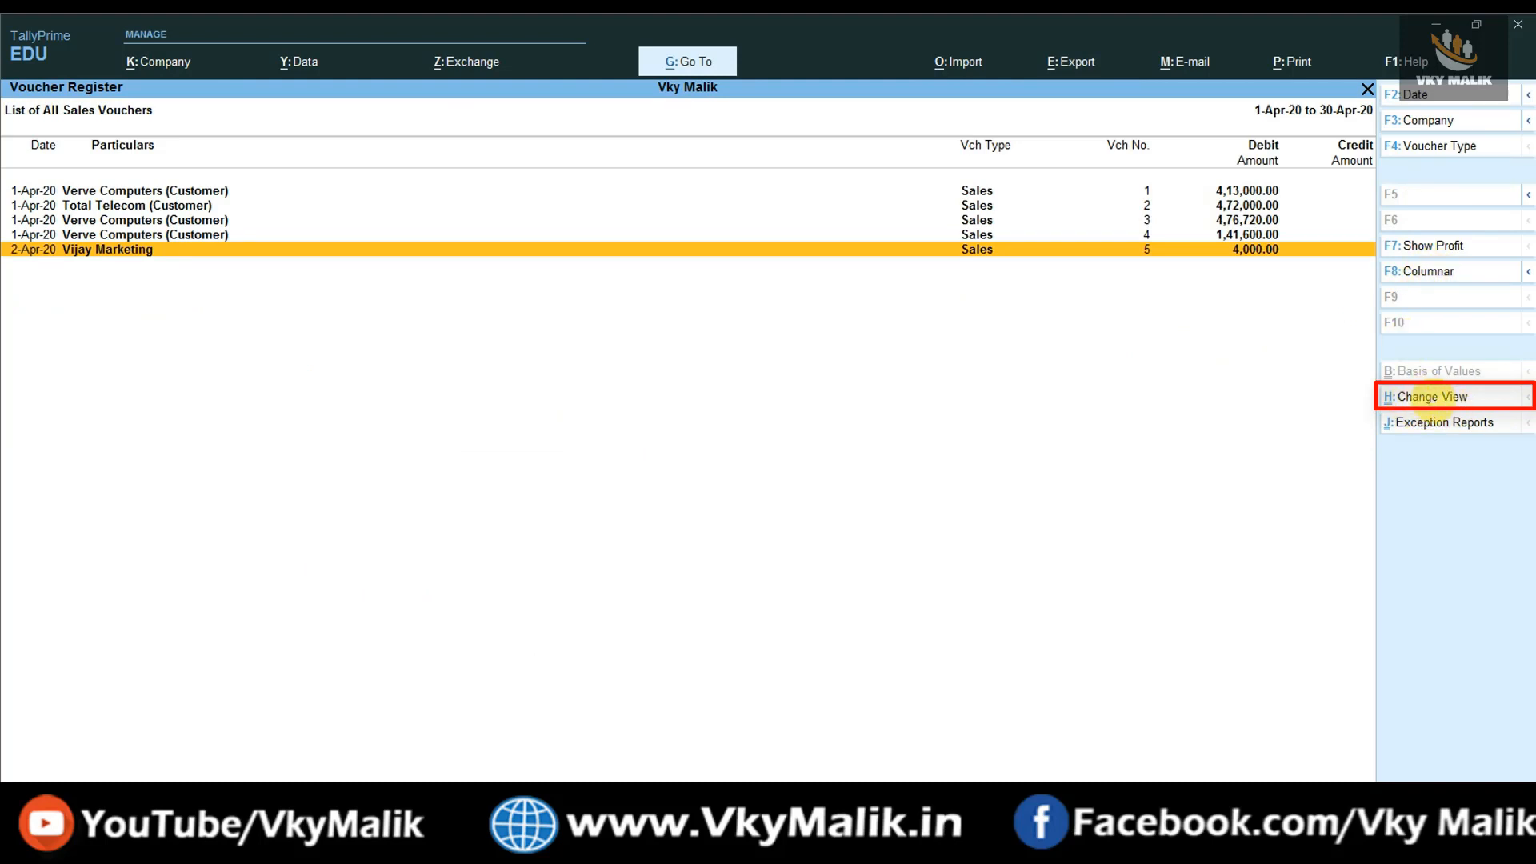
pyautogui.click(1430, 398)
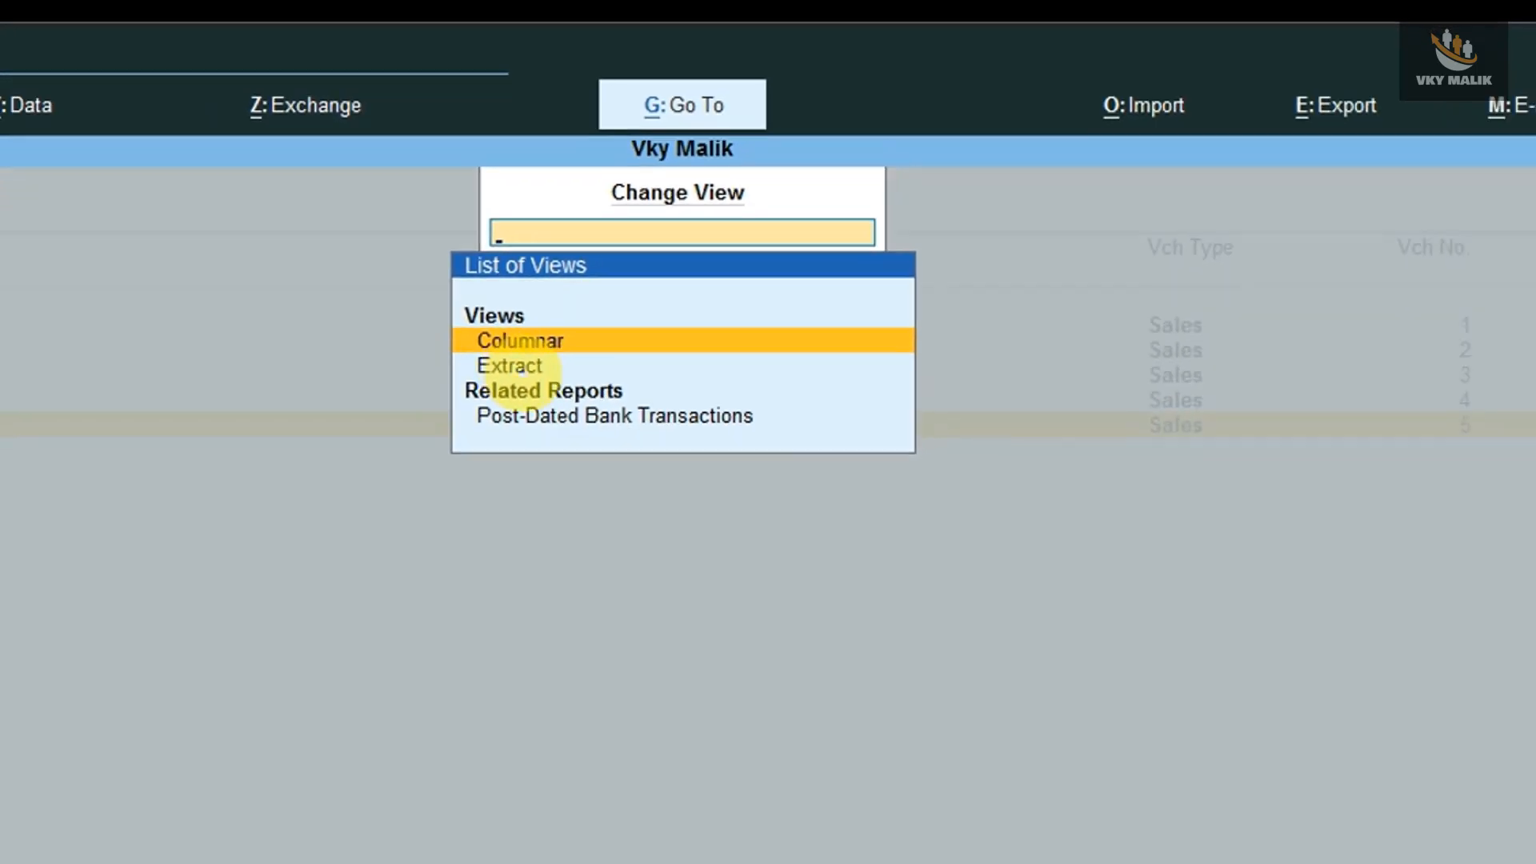
pyautogui.press('Down')
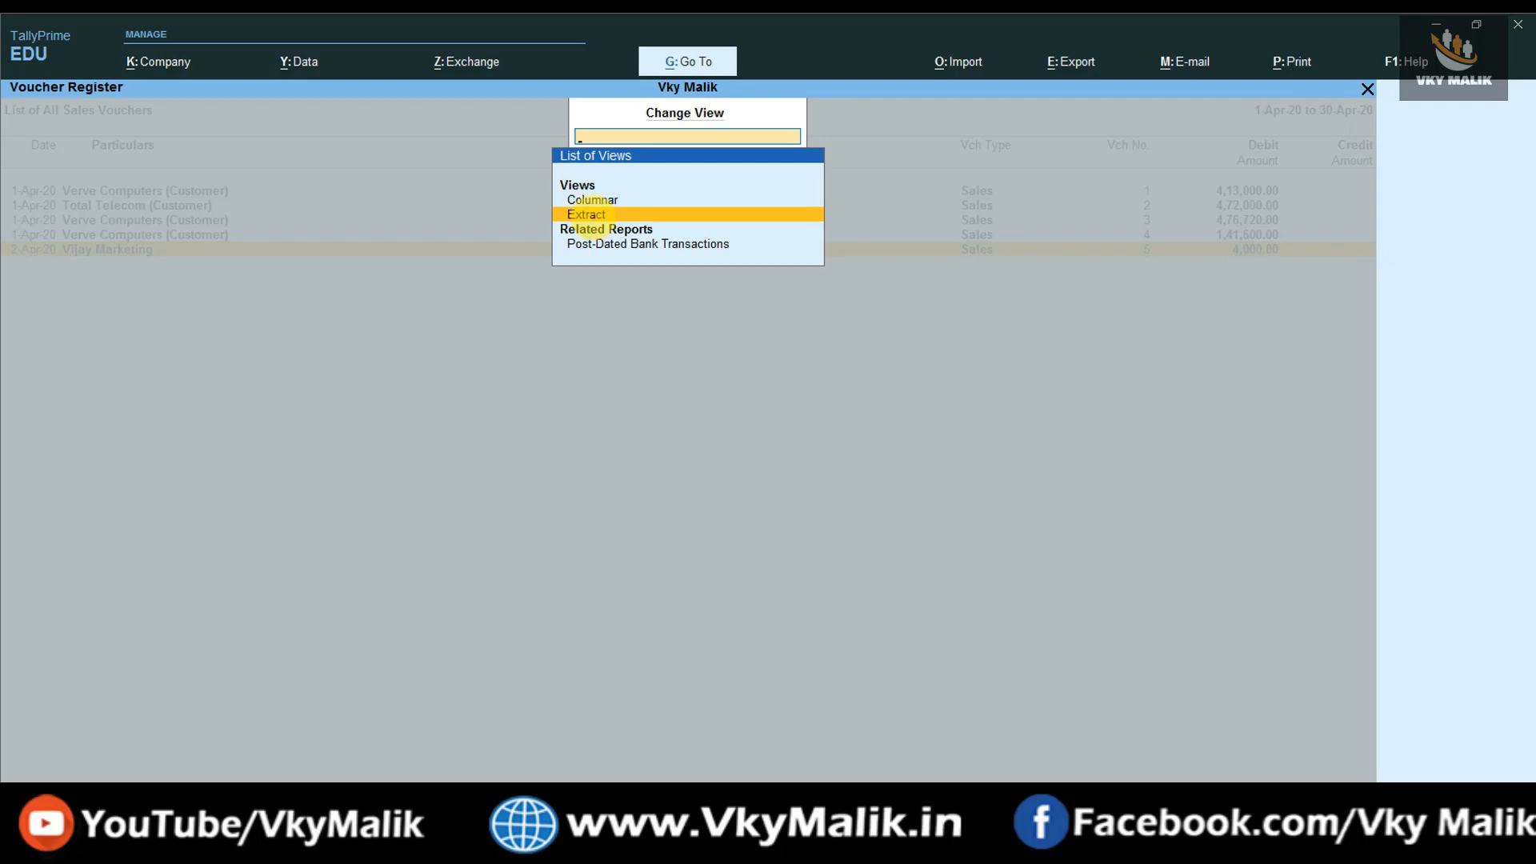
pyautogui.click(589, 216)
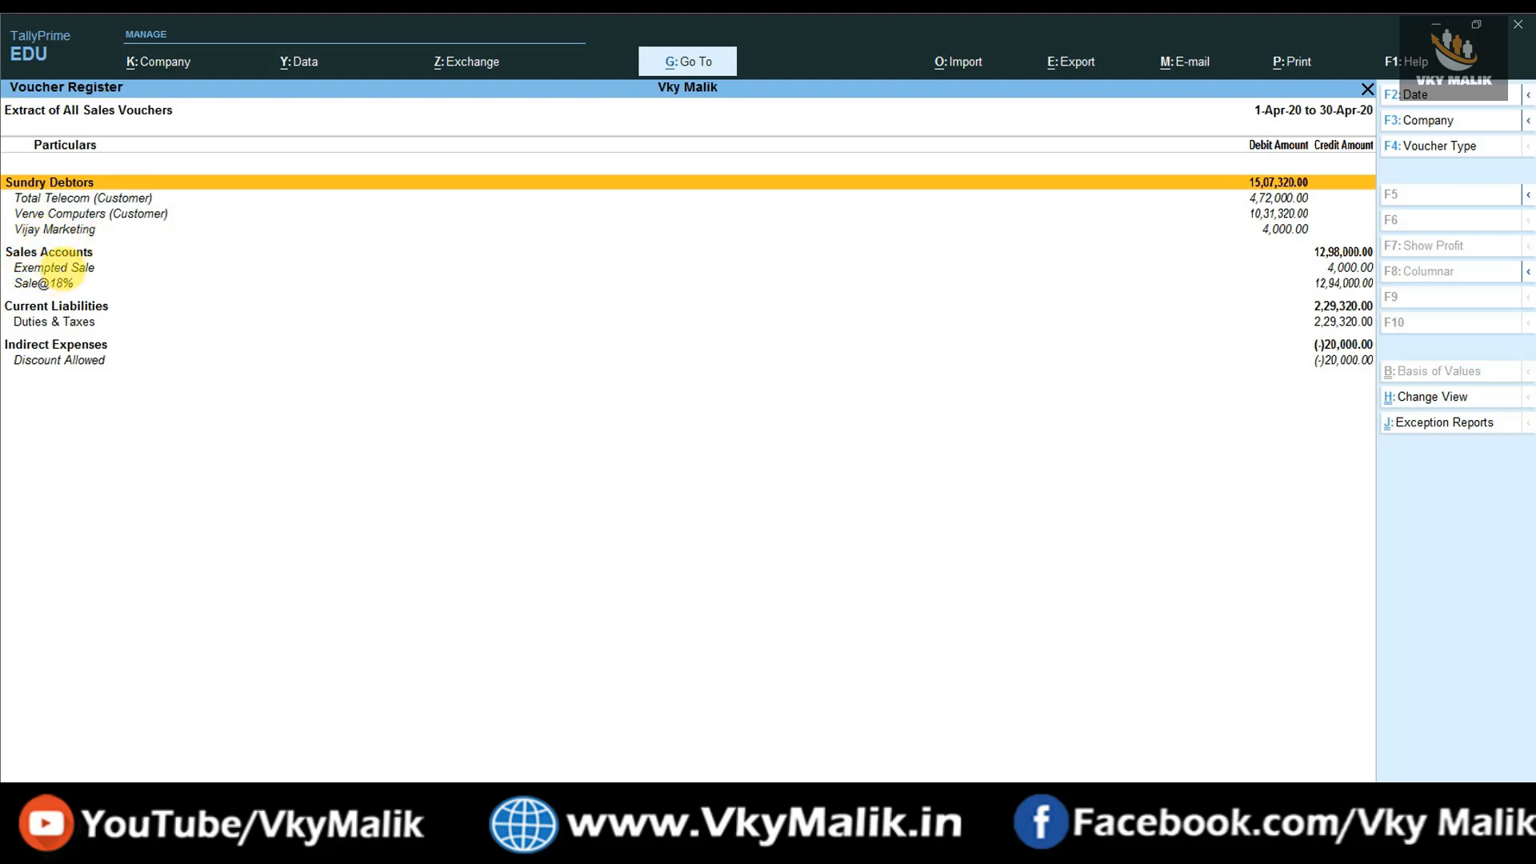
# - Examine the Sales Accounts, Sale@18%, Current Liabilities, Duties & Taxes, Indirect Expenses and Discount Allowed lines in the sales voucher extract
pyautogui.click(68, 252)
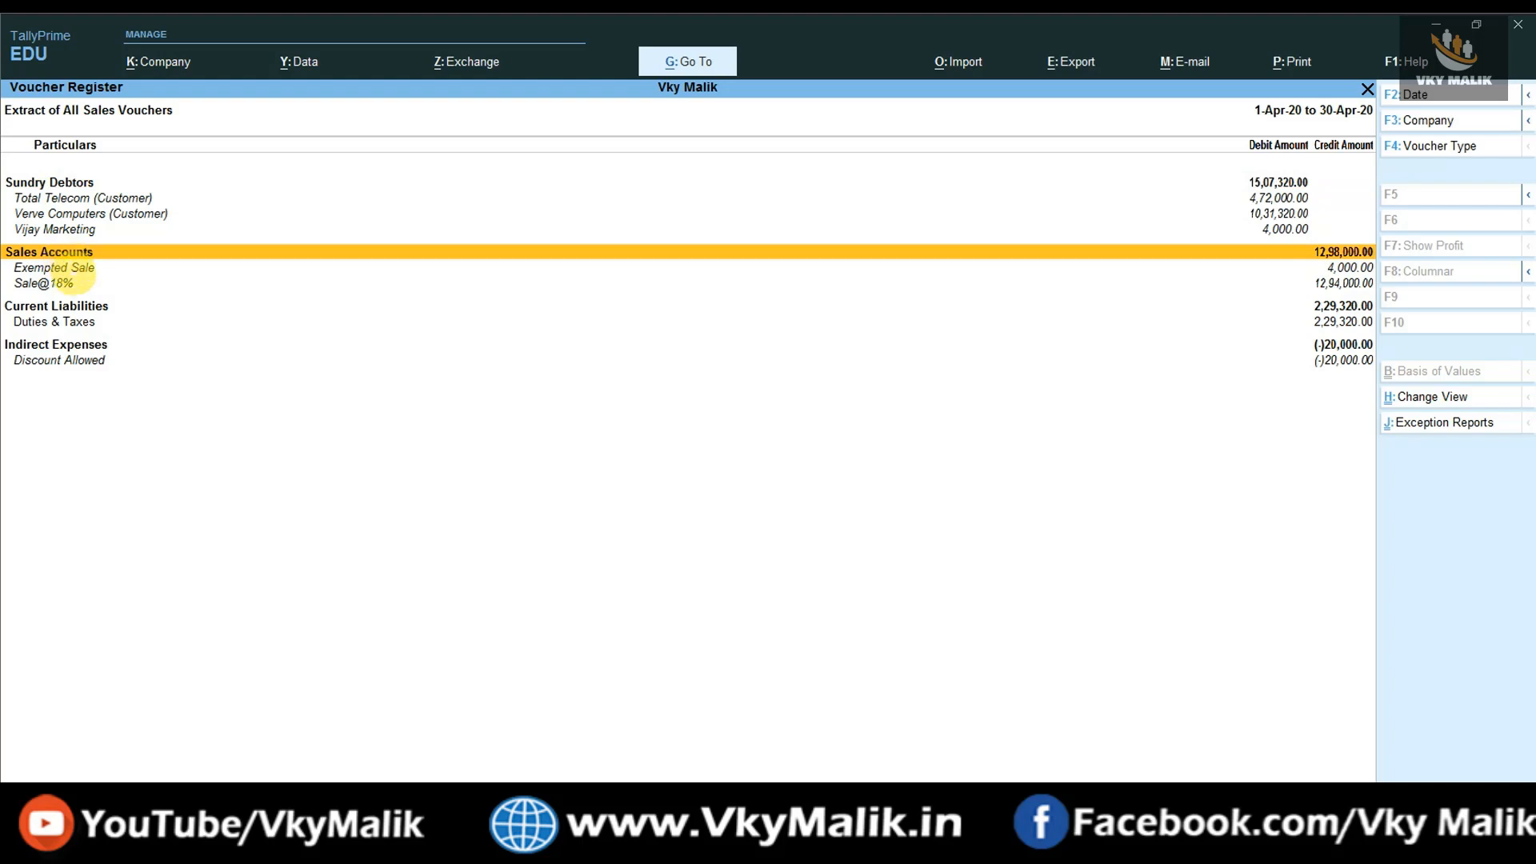
pyautogui.click(74, 283)
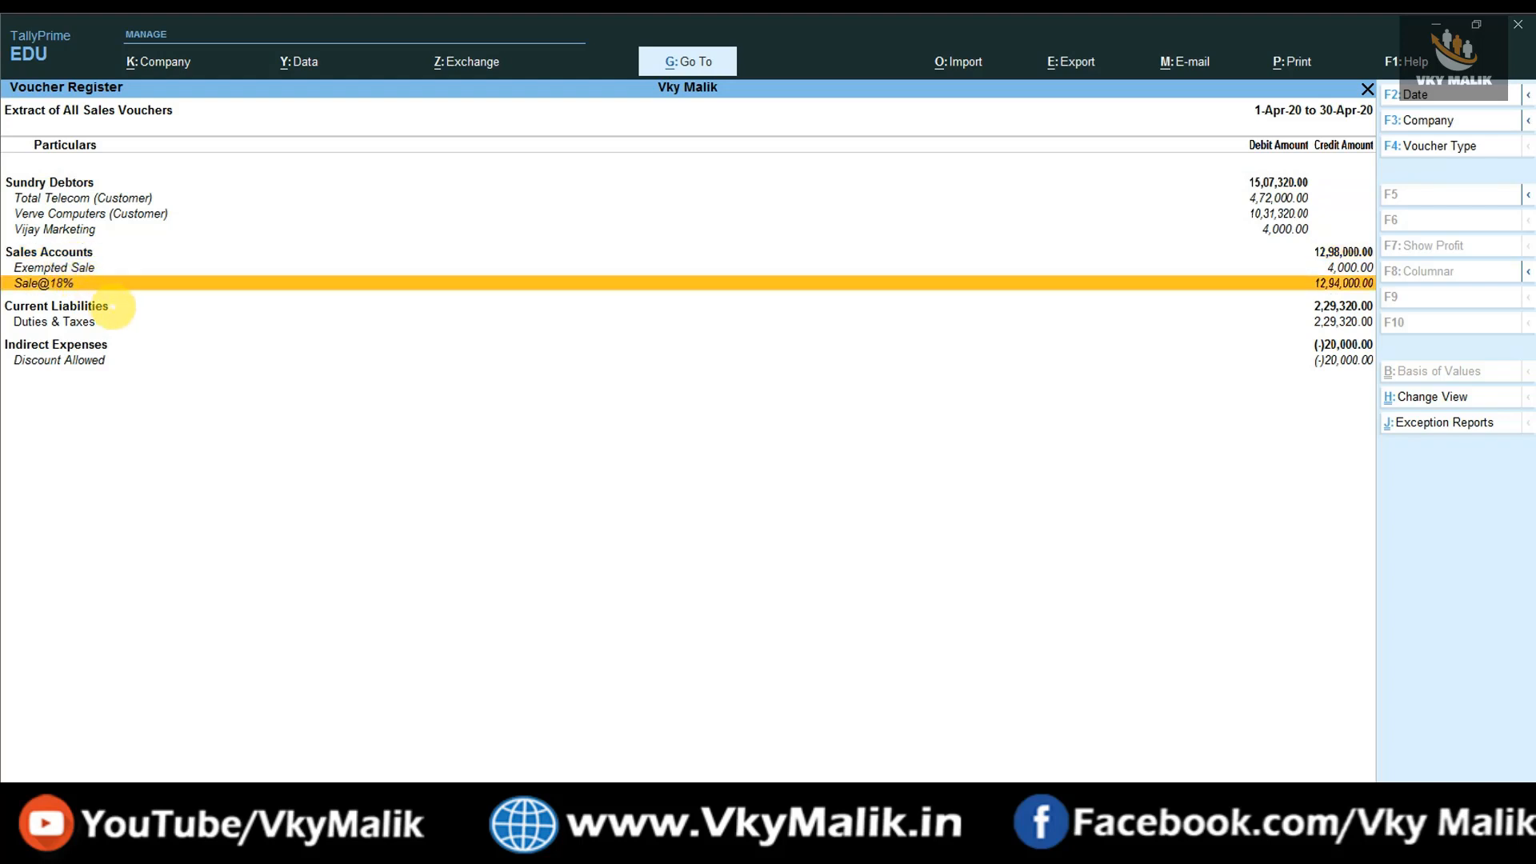
pyautogui.click(110, 304)
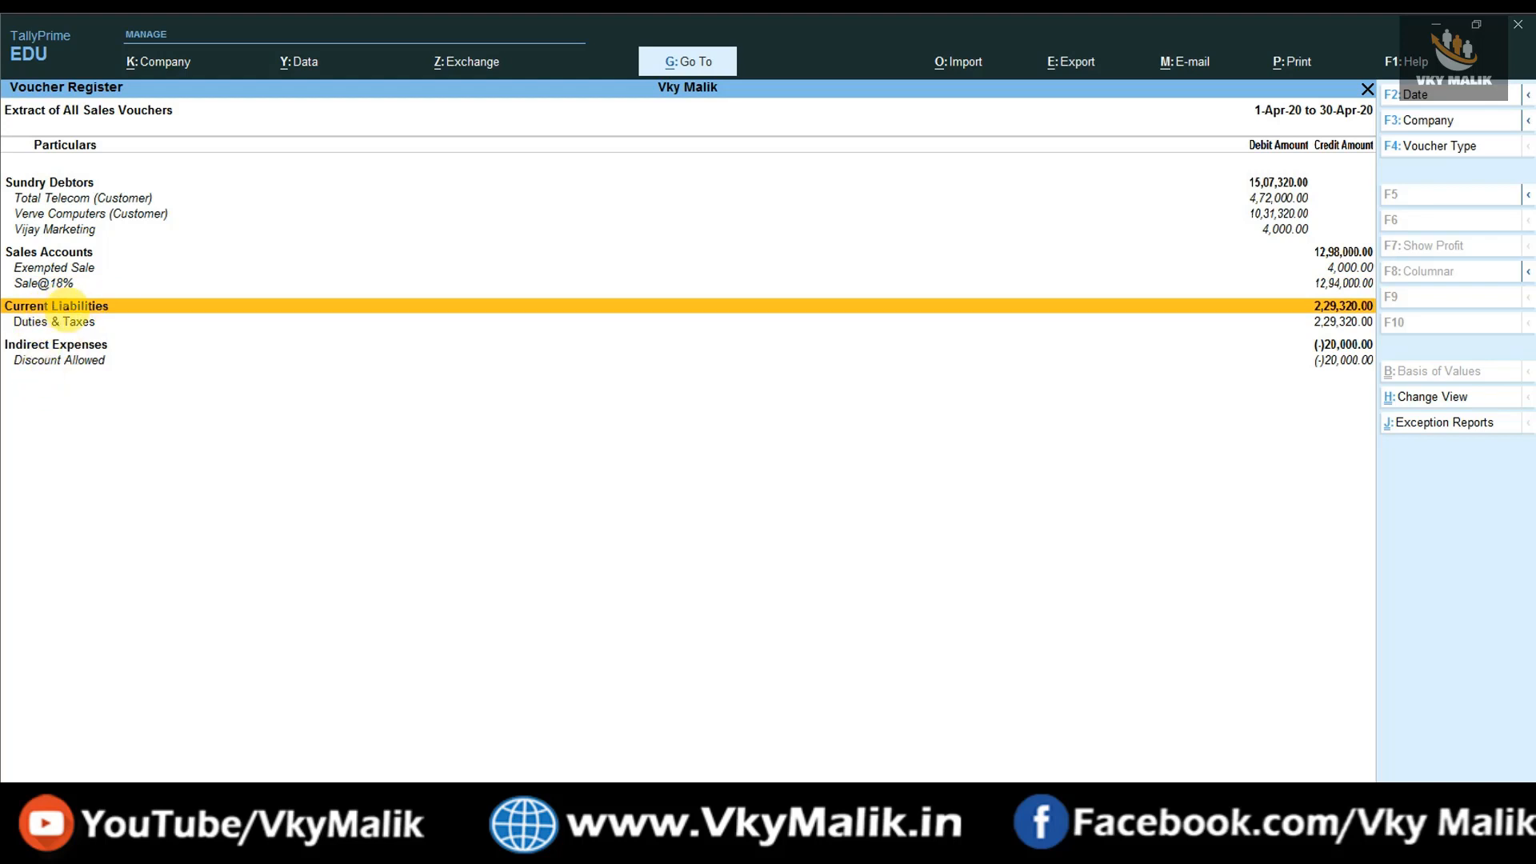
pyautogui.click(64, 321)
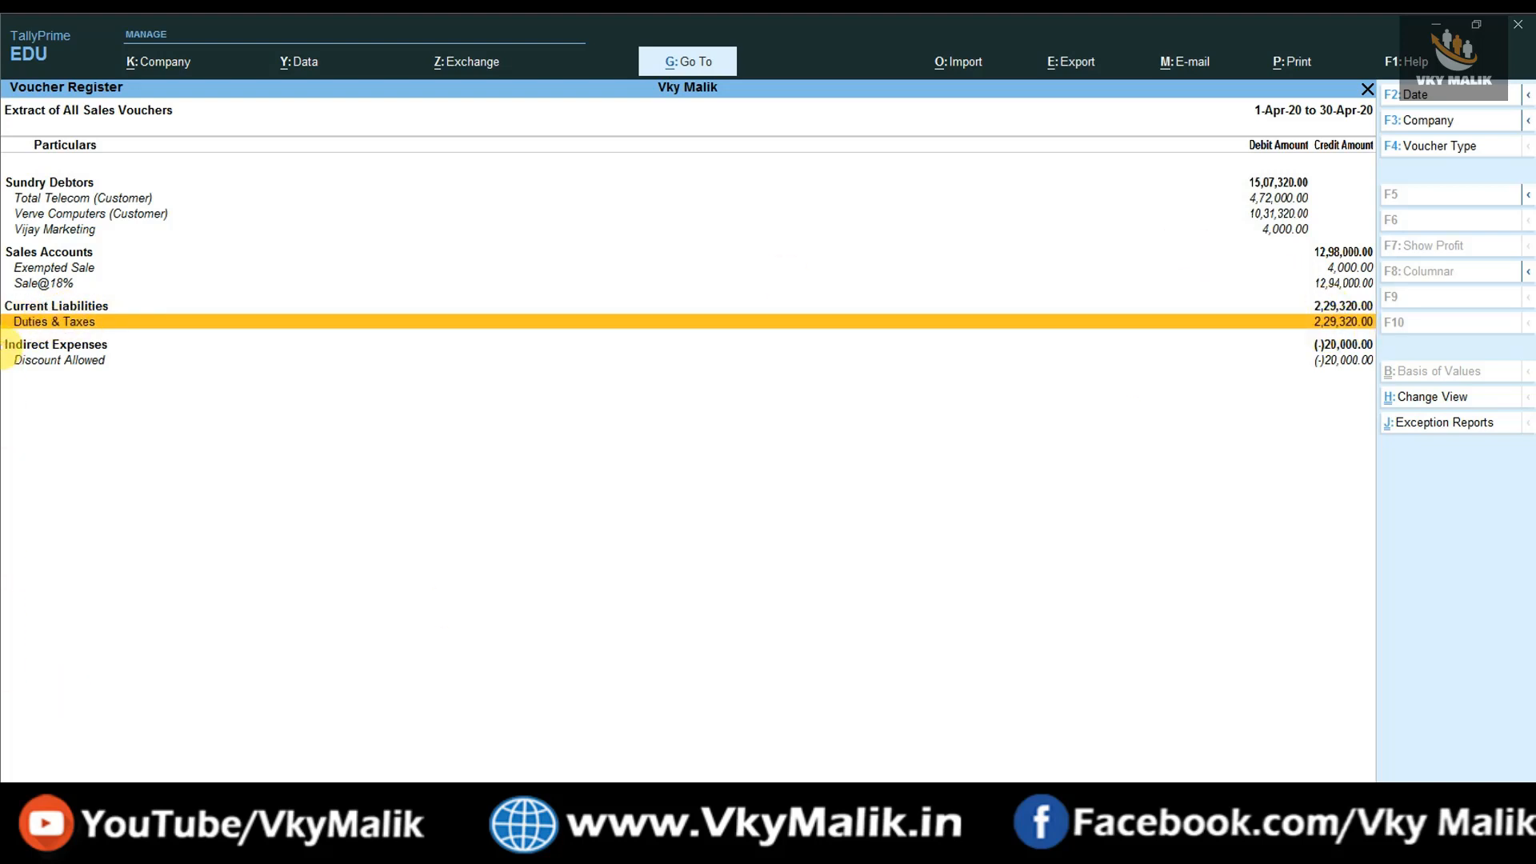
pyautogui.click(28, 350)
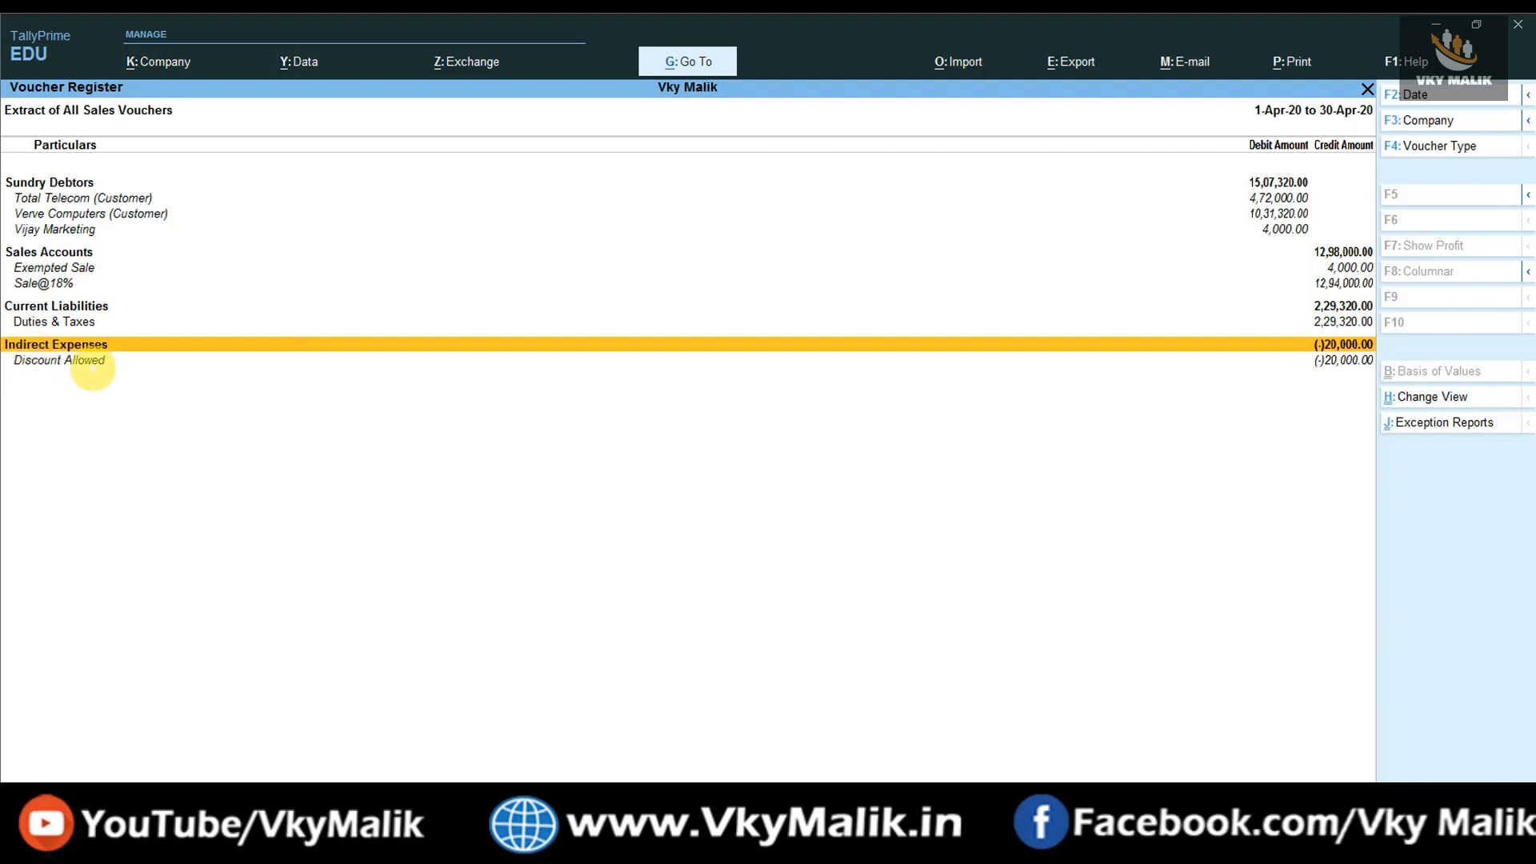
pyautogui.click(93, 362)
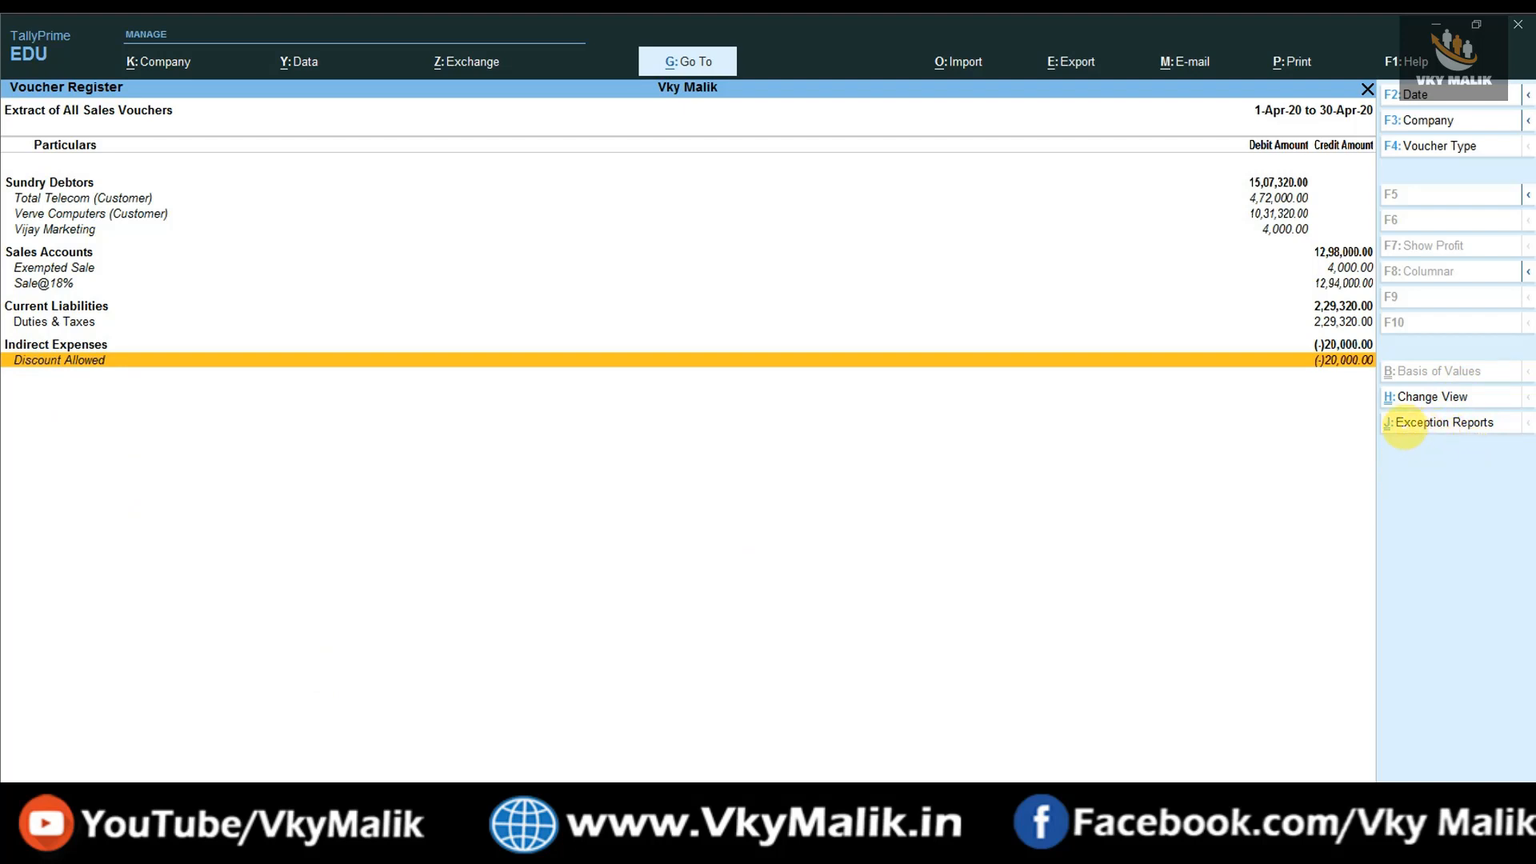
# - Review the available exception reports for Optional, Cancelled and Post-Dated Vouchers without opening any of them
pyautogui.click(1464, 422)
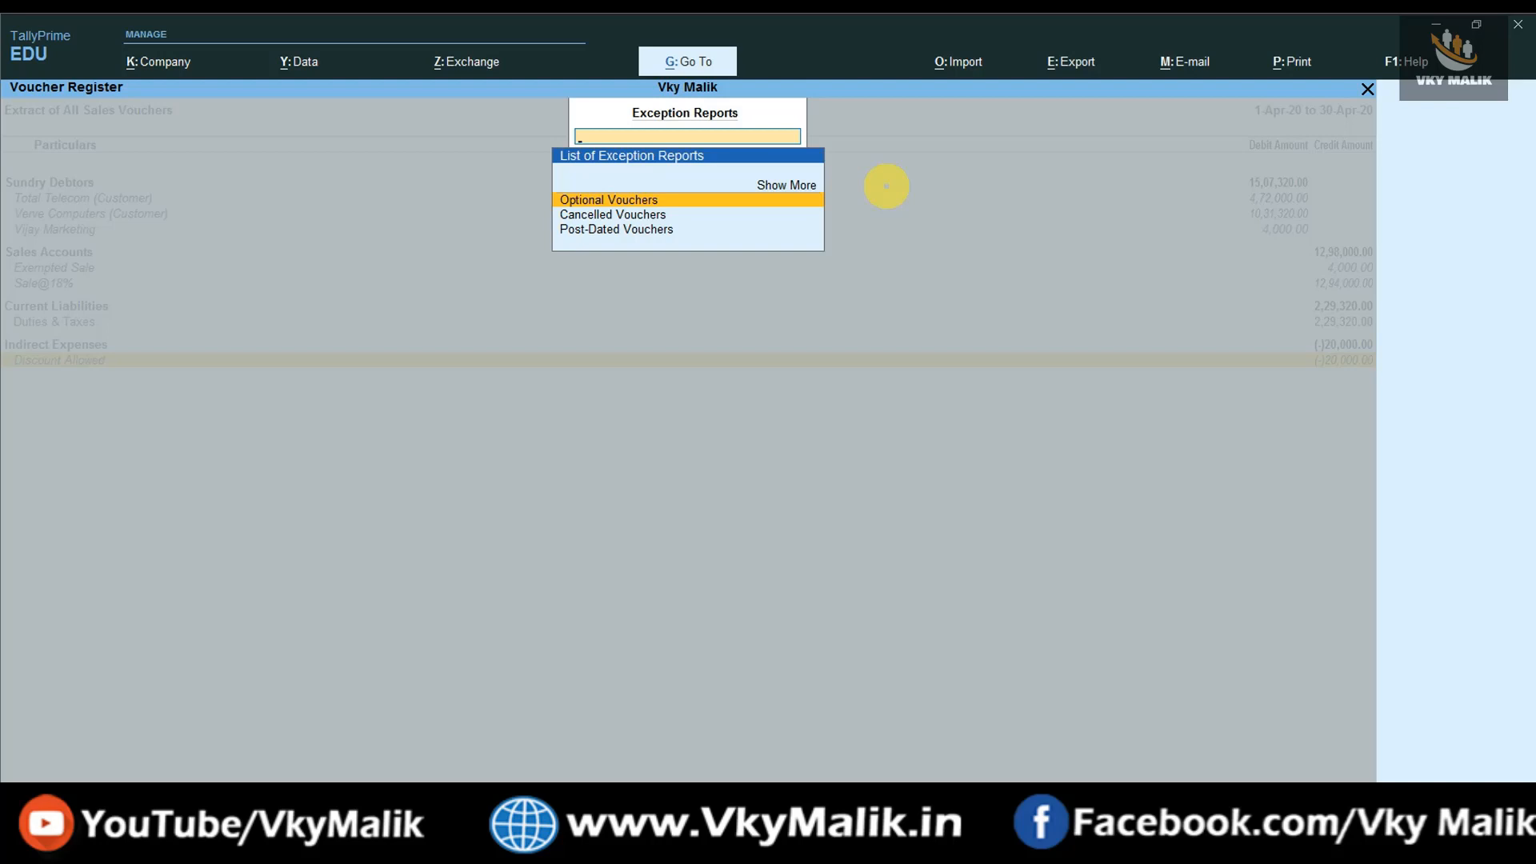
pyautogui.press('Down')
pyautogui.press('Escape')
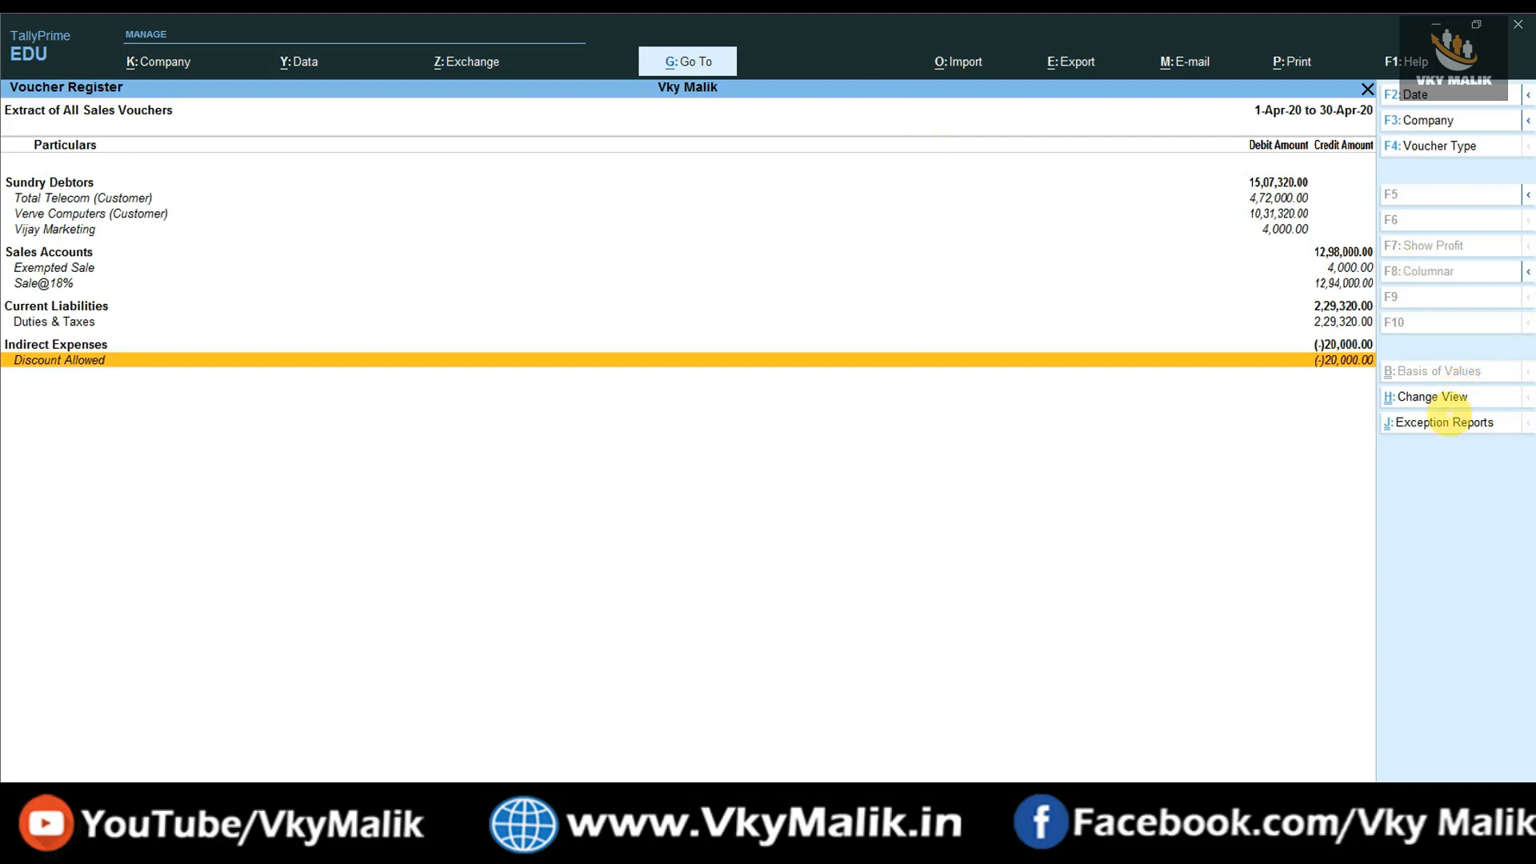
pyautogui.click(1449, 423)
pyautogui.click(572, 228)
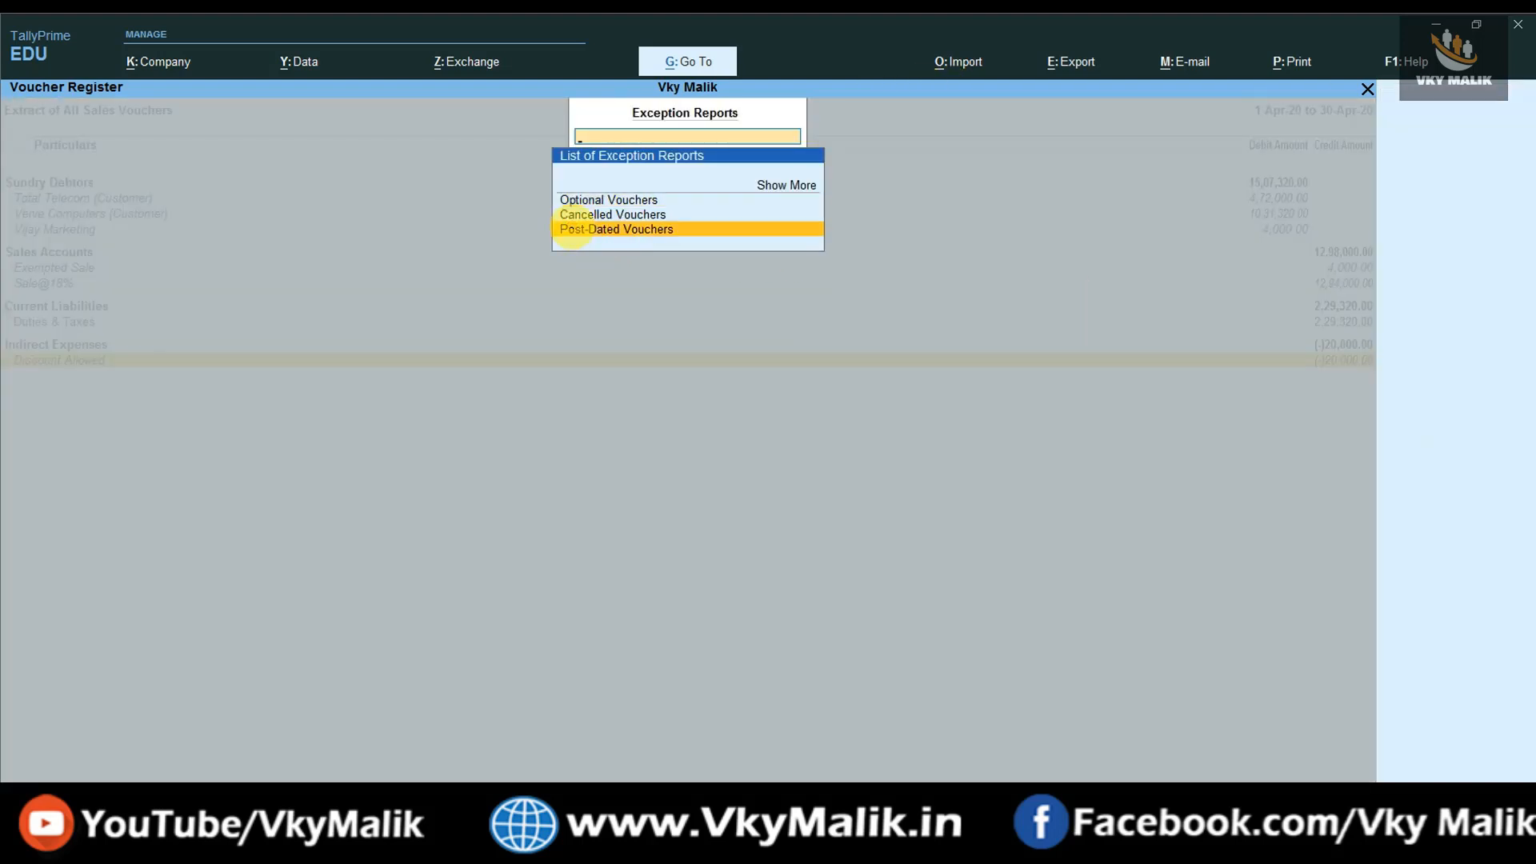
pyautogui.press('Escape')
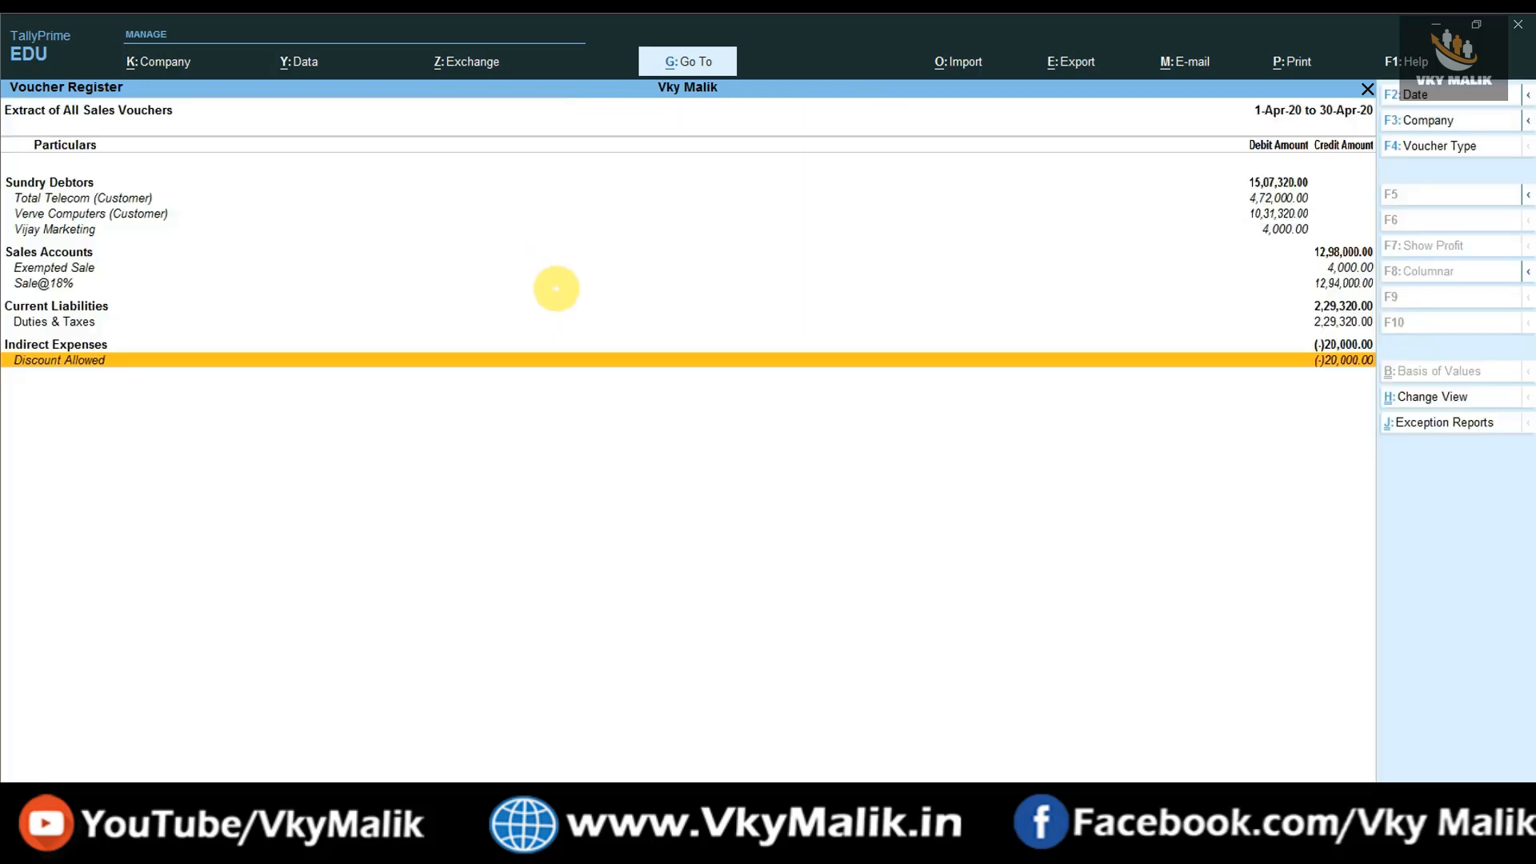
# - Reopen April's voucher list from the Sales Register and set its Format of Report to Detailed in the configuration
pyautogui.press('Escape')
pyautogui.press('Return')
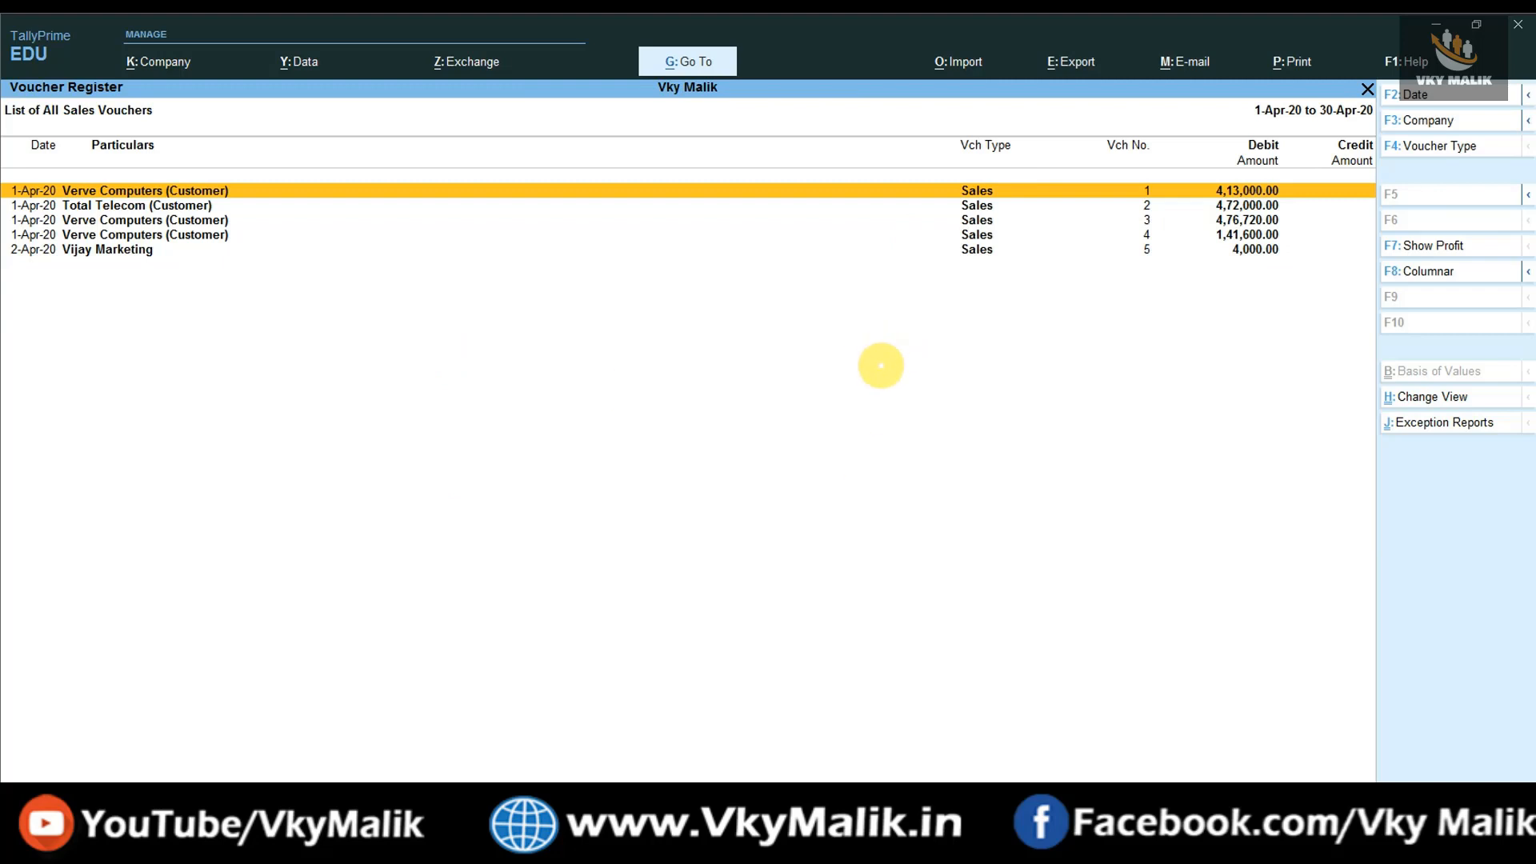
pyautogui.press('F12')
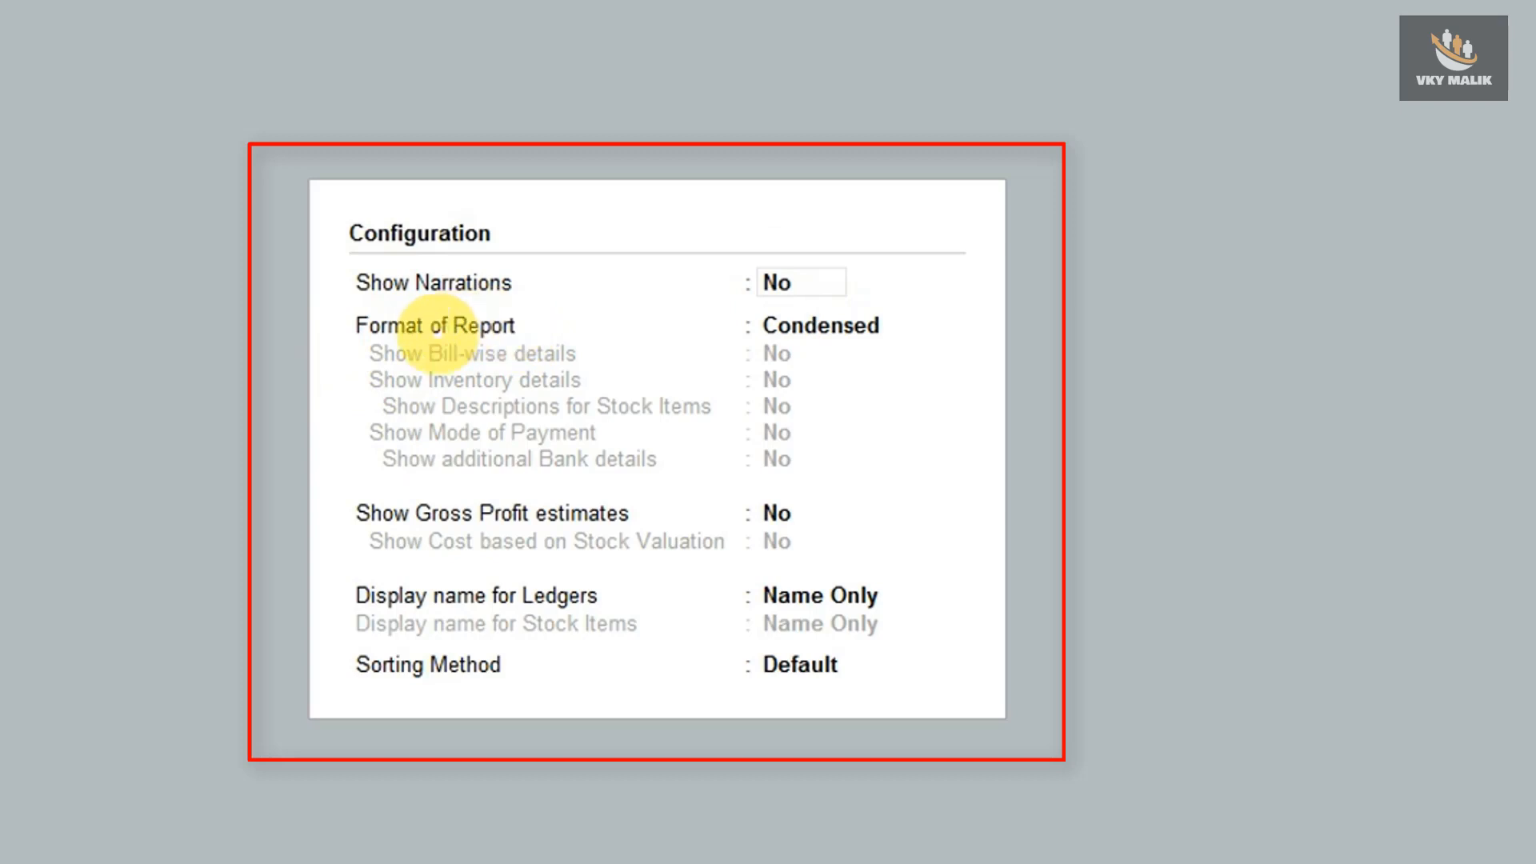
pyautogui.click(844, 330)
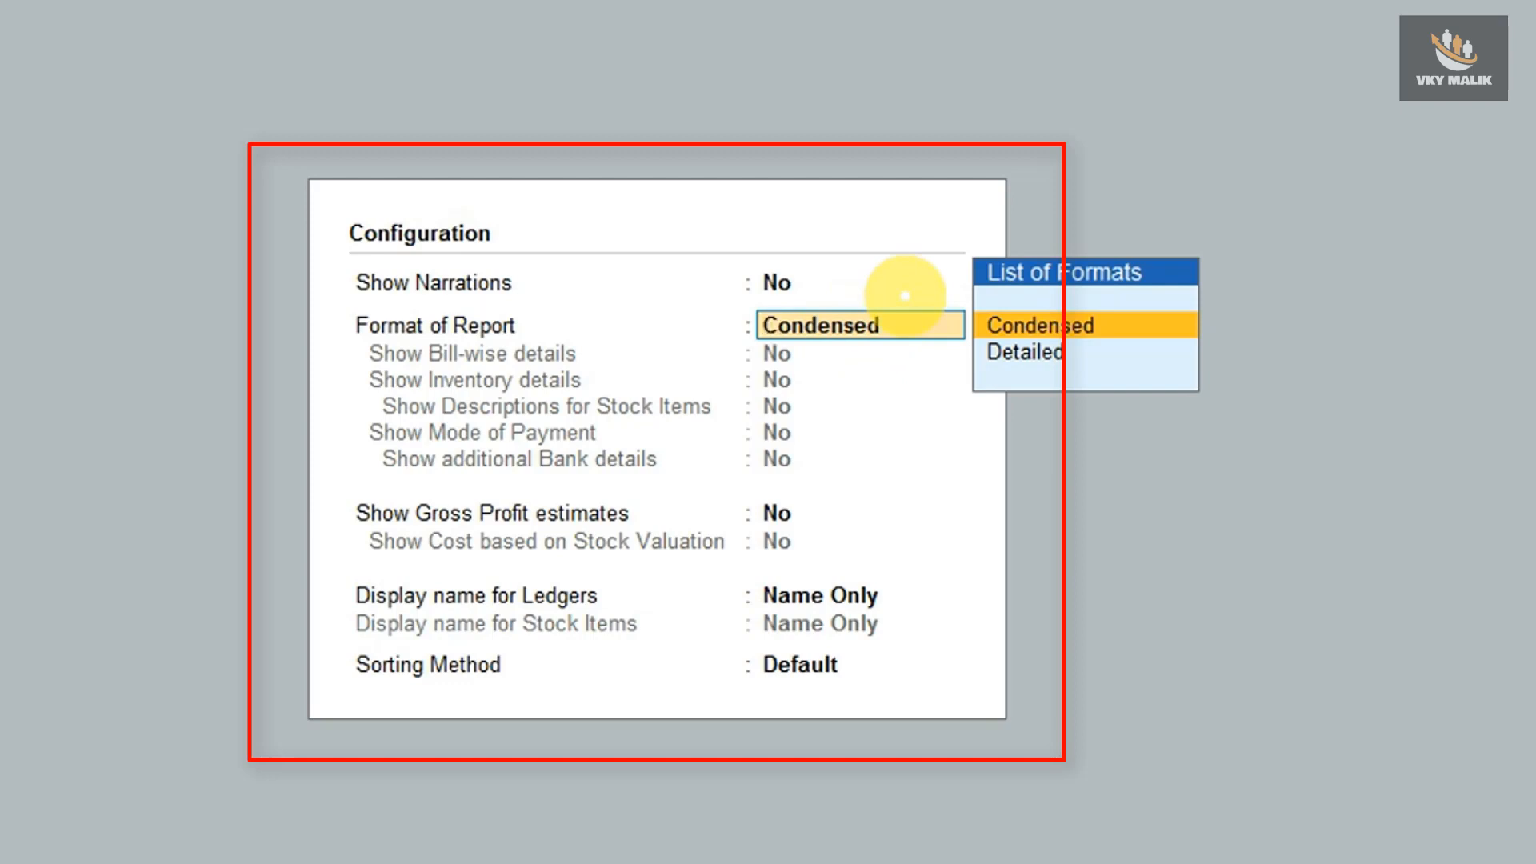
pyautogui.press('Down')
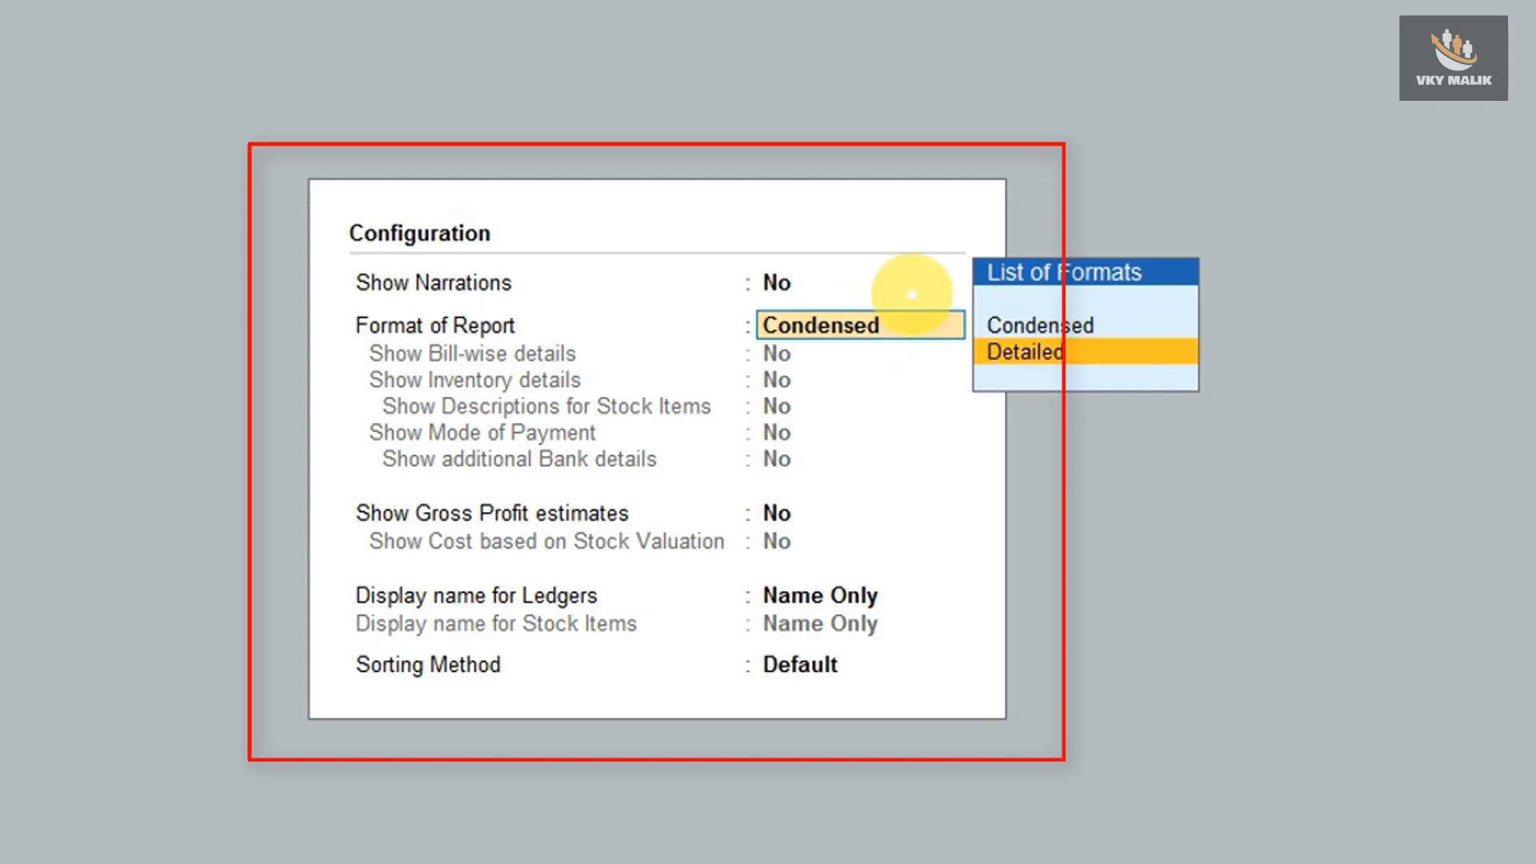
pyautogui.press('Return')
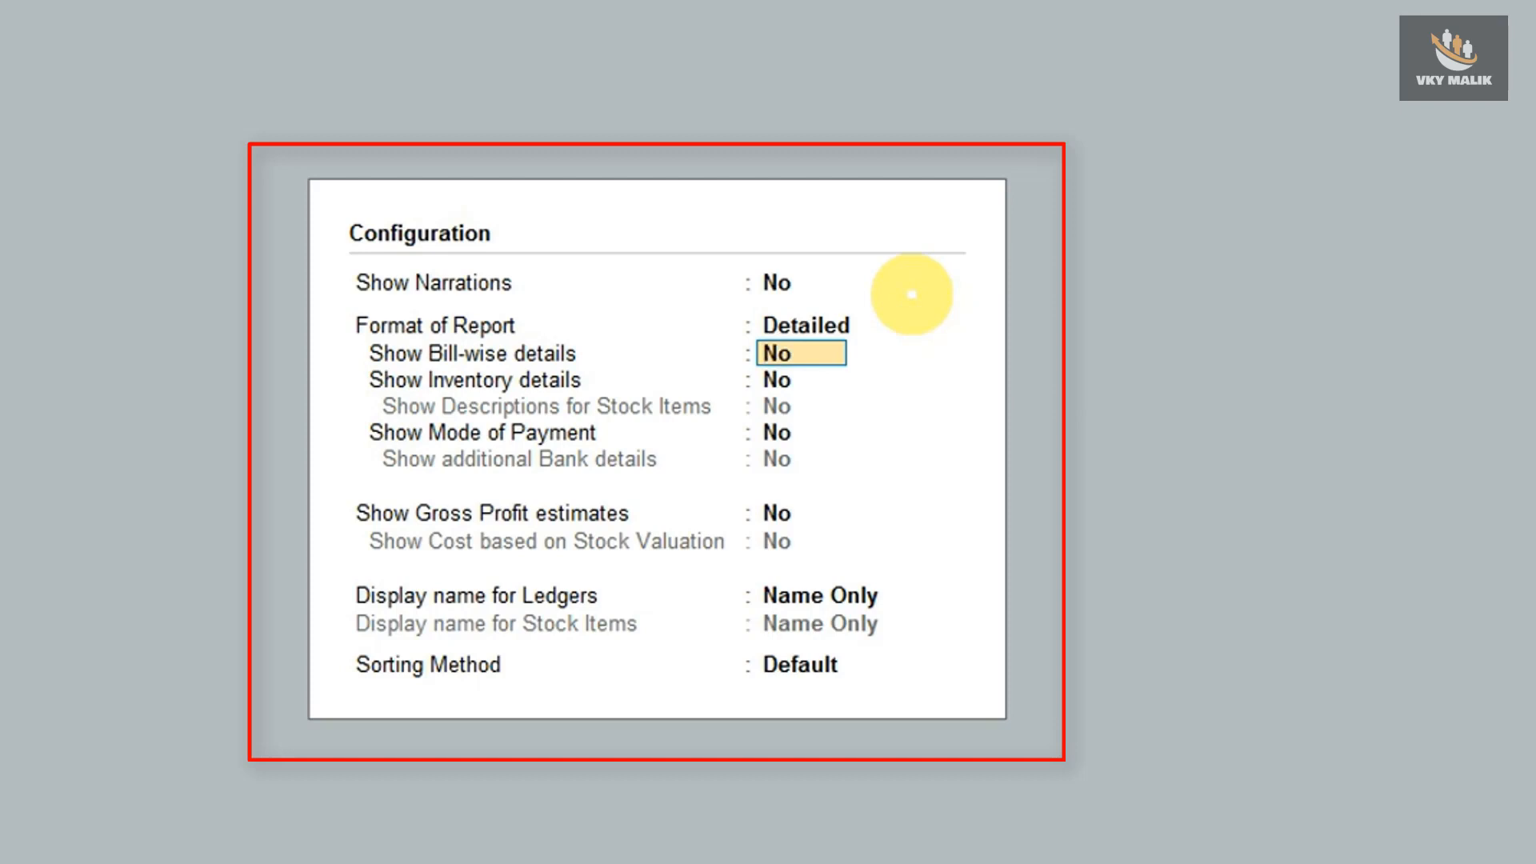
# - Set Show Inventory details to Yes in the register configuration and return to the voucher list
pyautogui.press('Return')
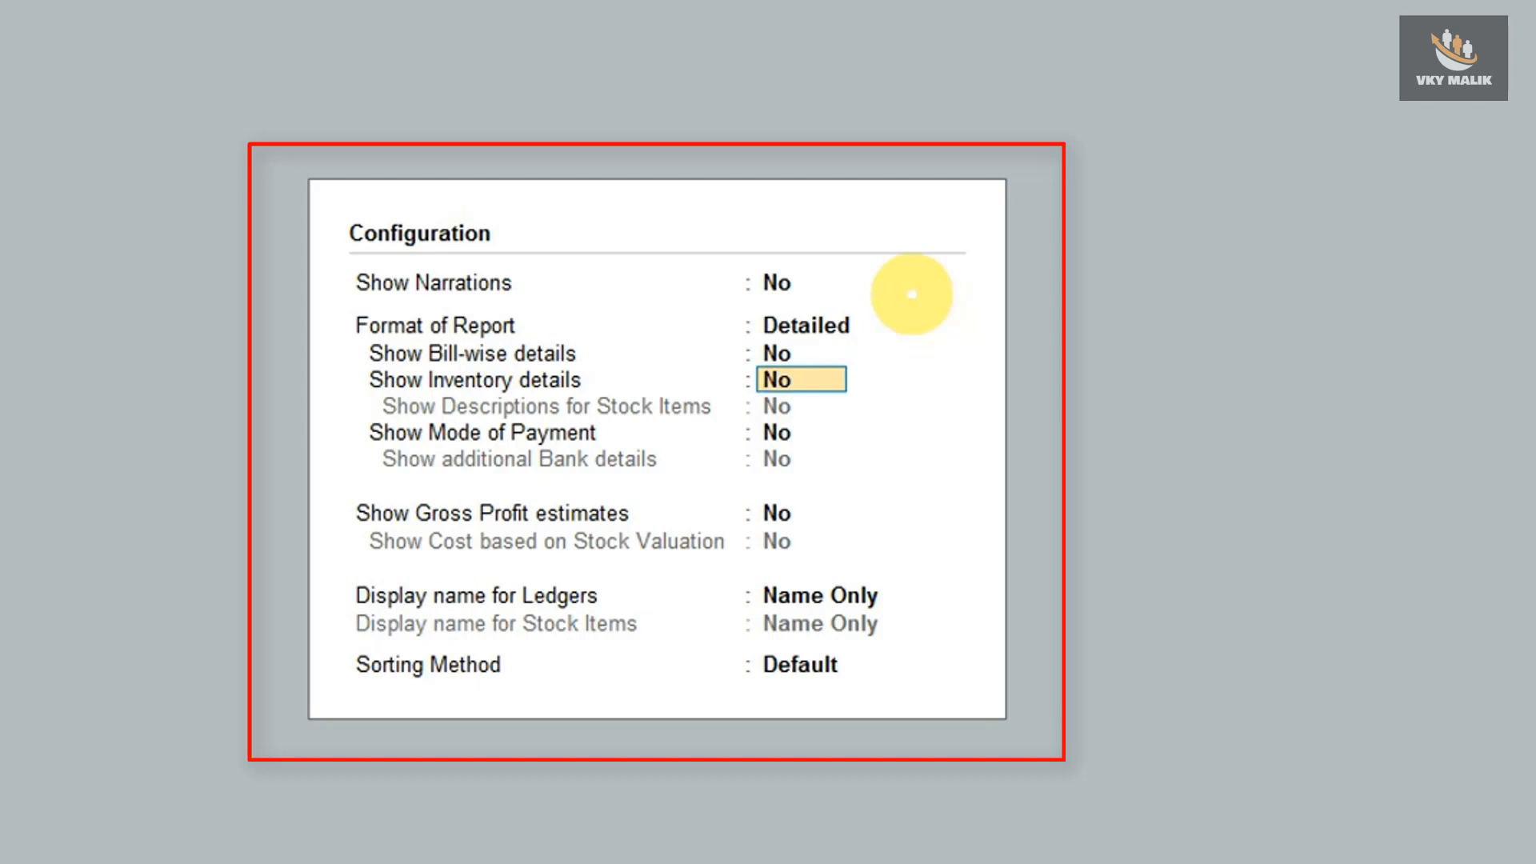
pyautogui.write('y')
pyautogui.press('Return')
pyautogui.press('Return')
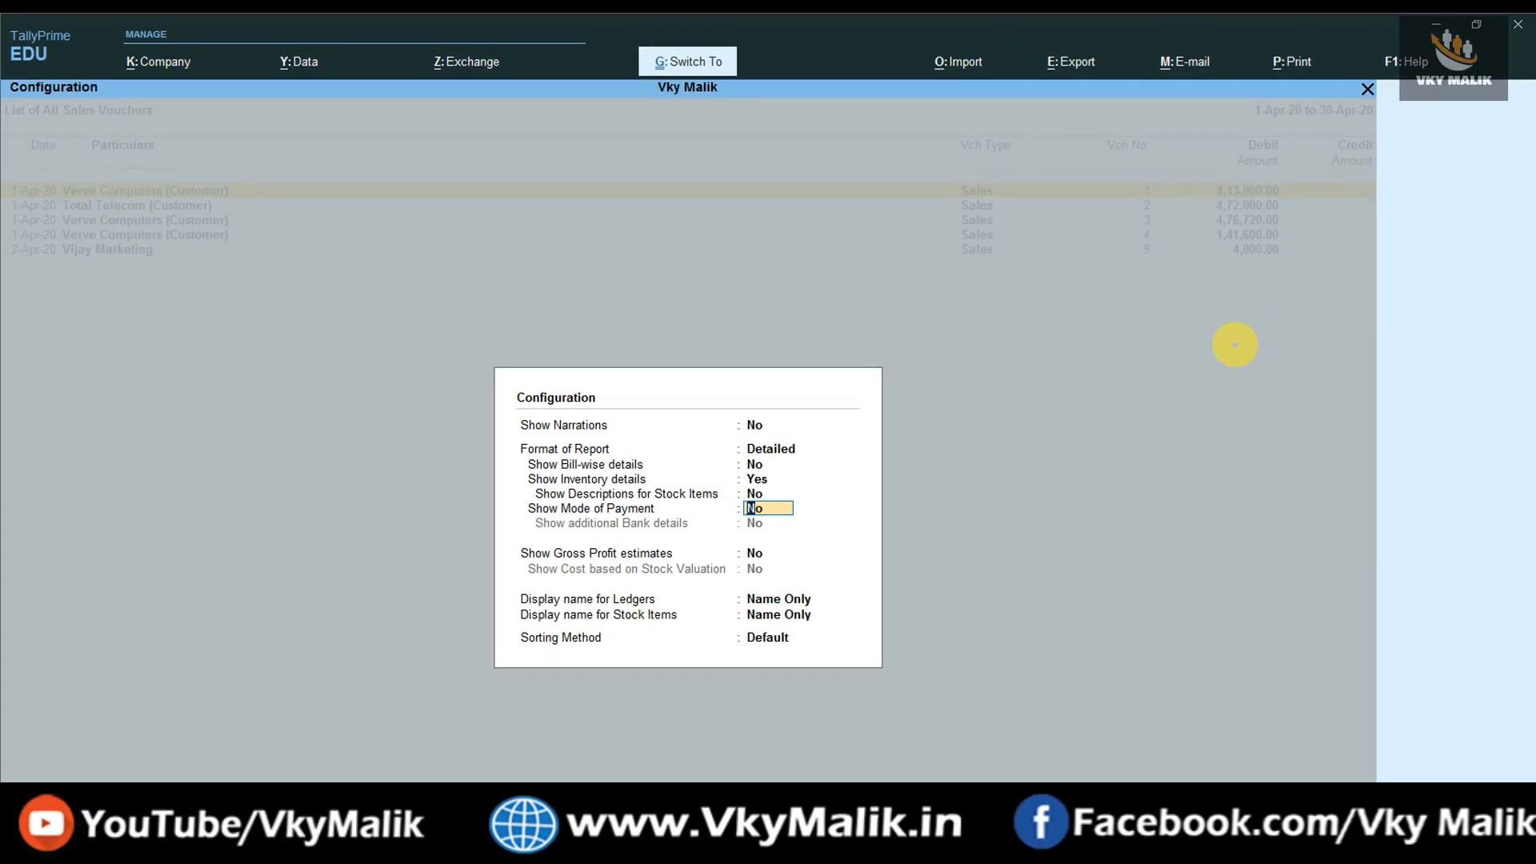
pyautogui.press('Escape')
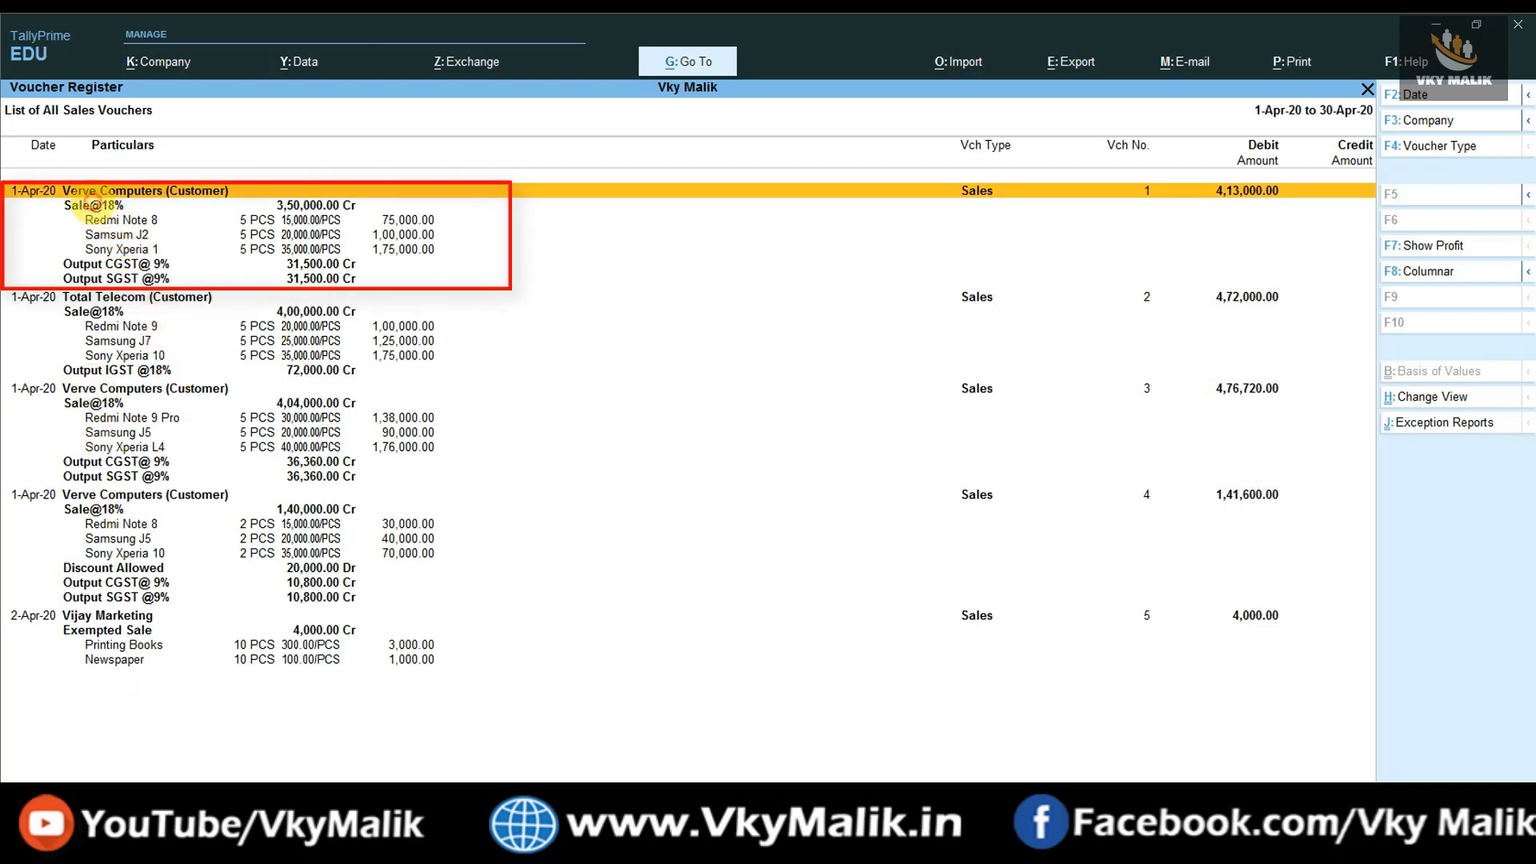
# - Examine the Sale@18%, Output CGST, Output SGST and stock item lines of the first Verve Computers voucher
pyautogui.click(88, 205)
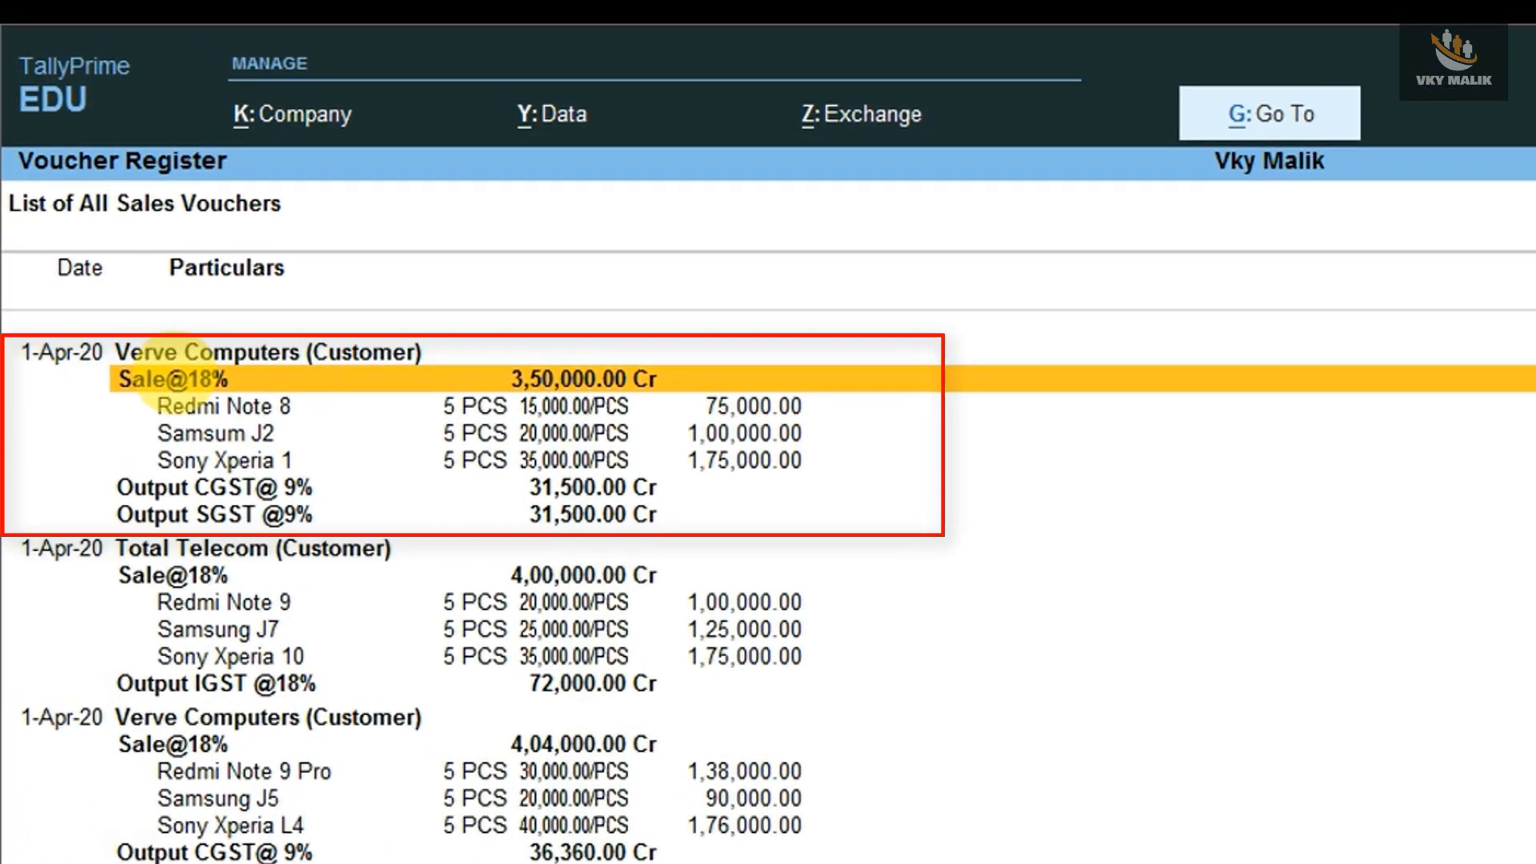
pyautogui.click(228, 507)
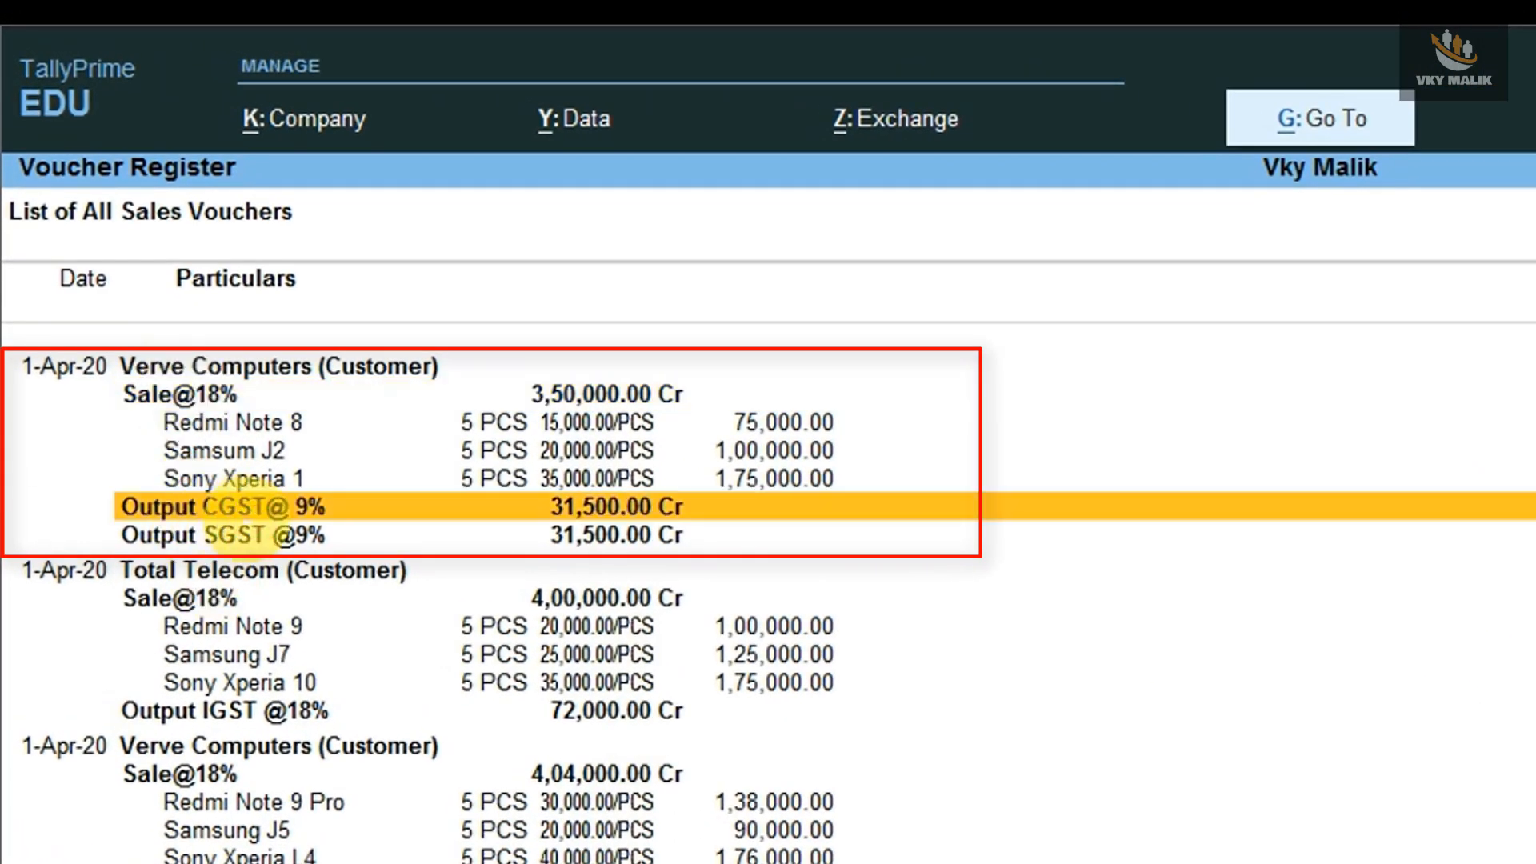
pyautogui.click(240, 535)
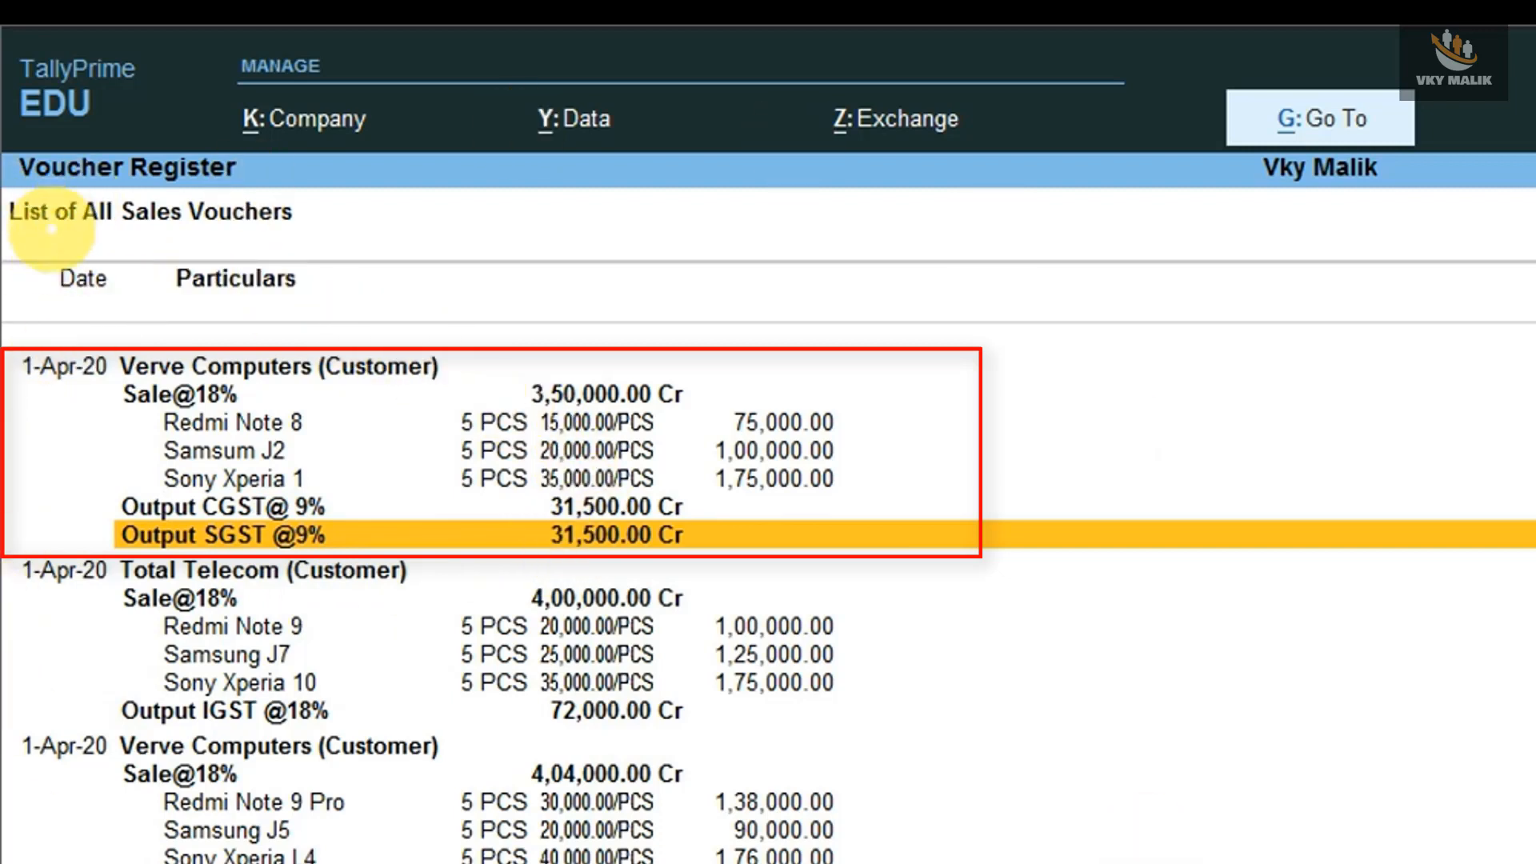
pyautogui.click(230, 421)
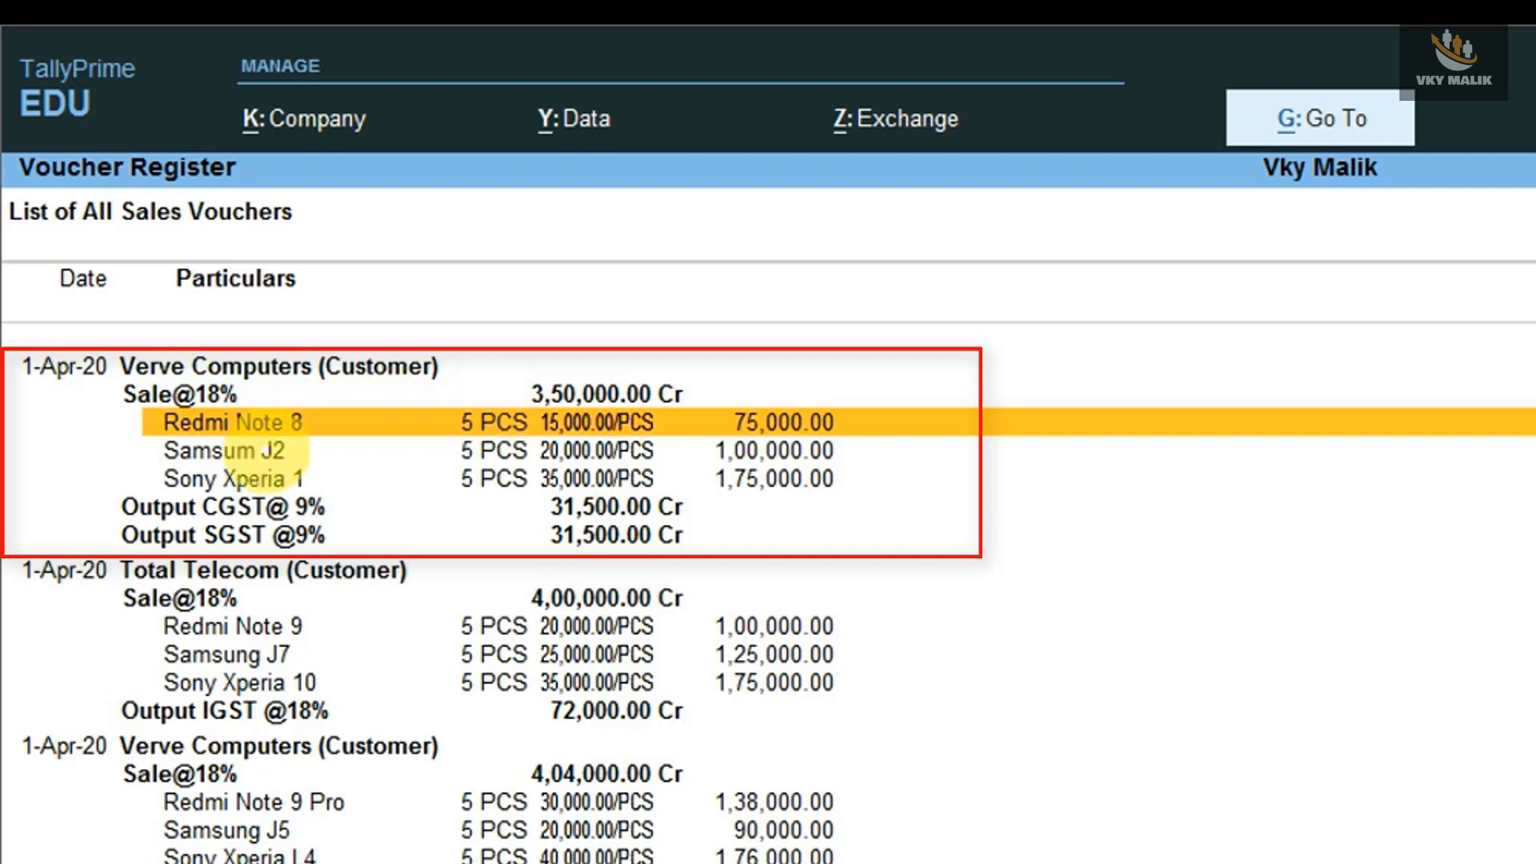
pyautogui.click(507, 452)
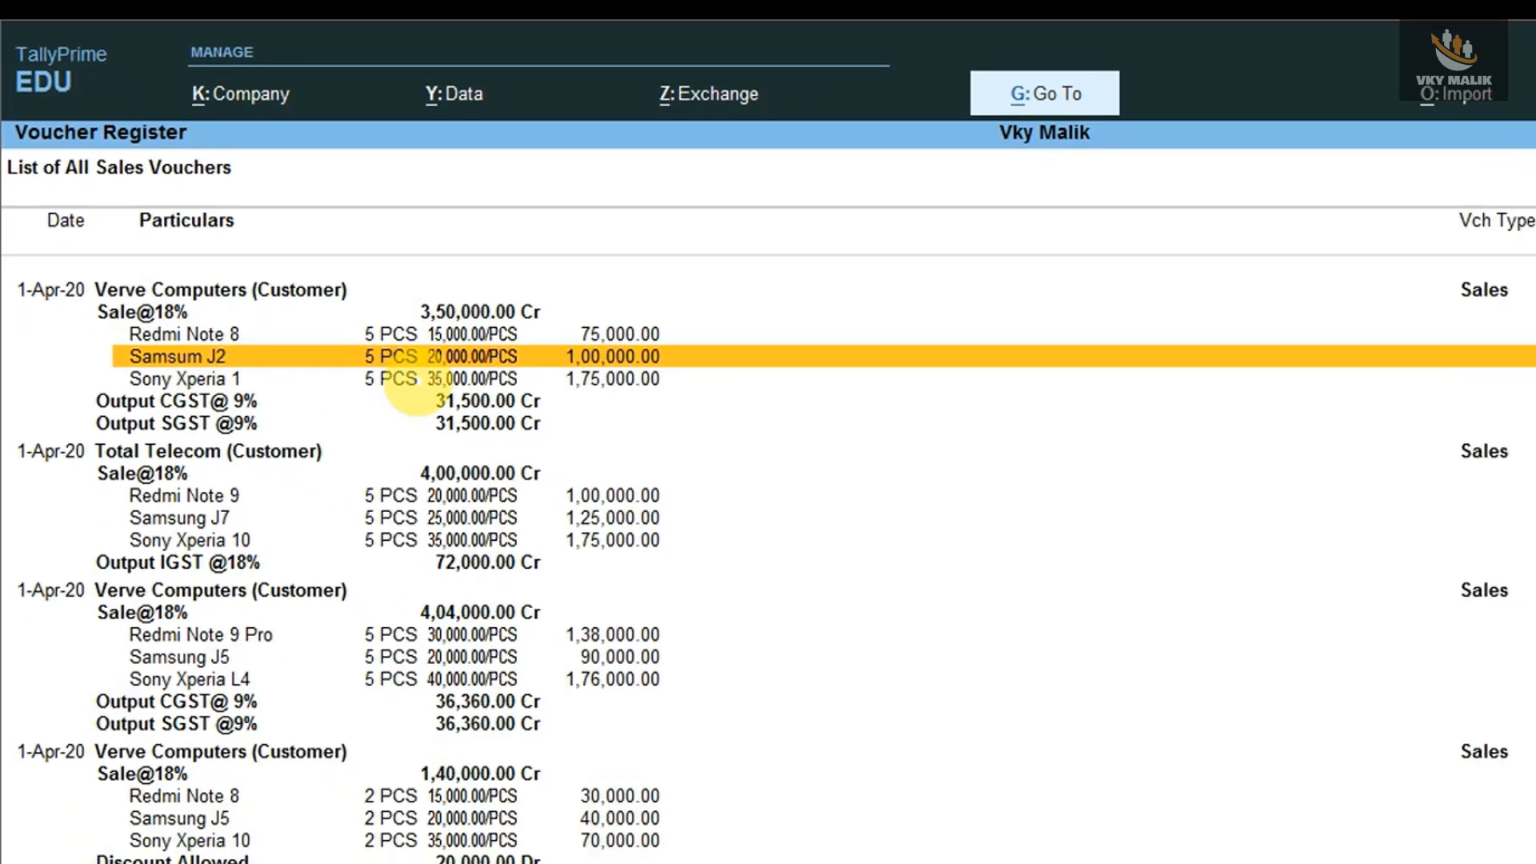
pyautogui.click(560, 481)
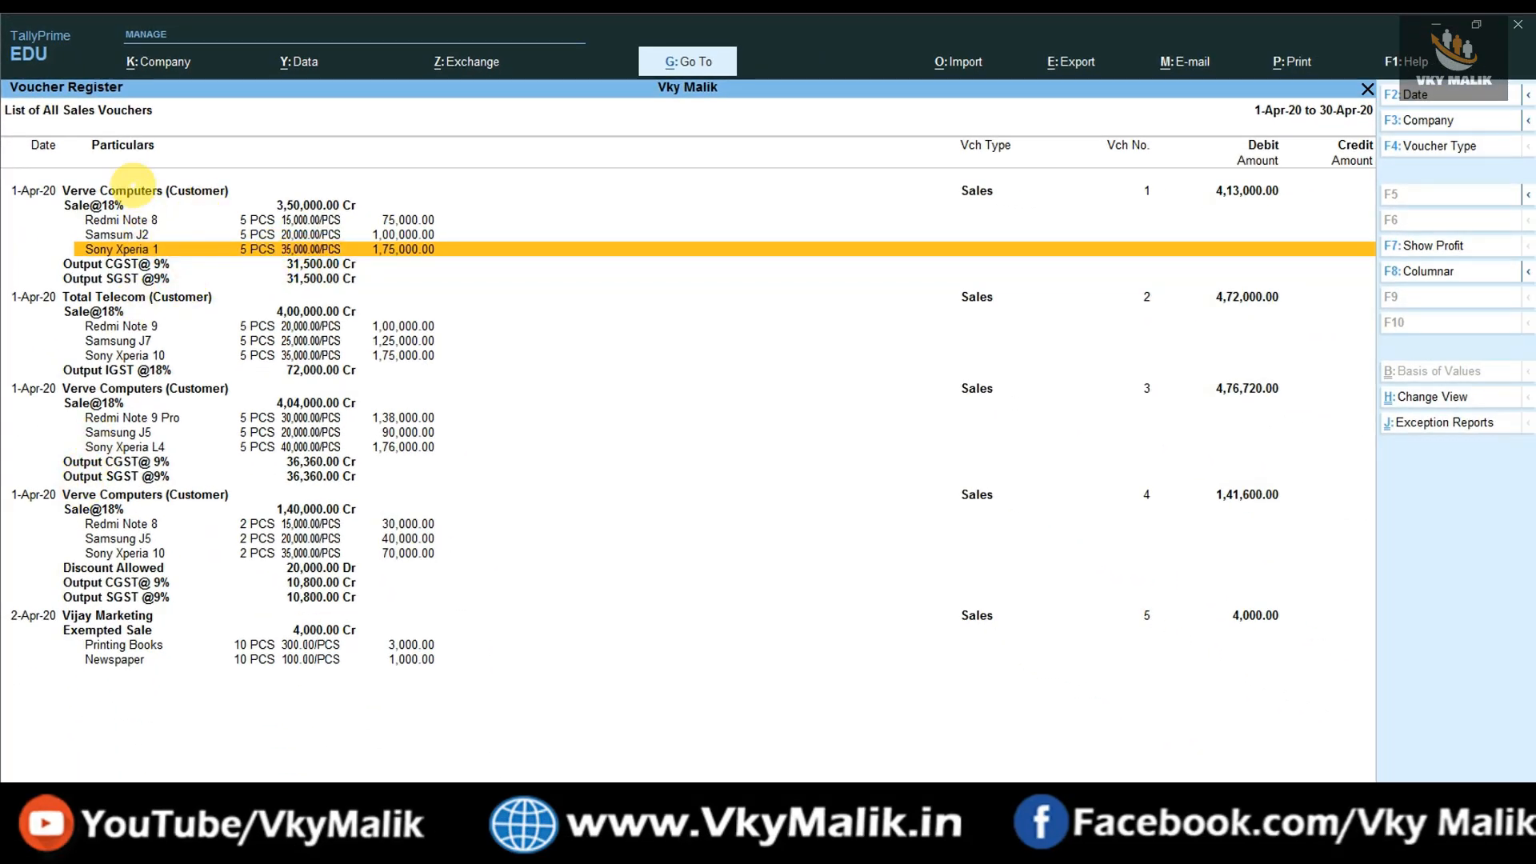
# - Examine the Vijay Marketing voucher's Exempted Sale ledger with its Printing Books and Newspaper items
pyautogui.click(116, 616)
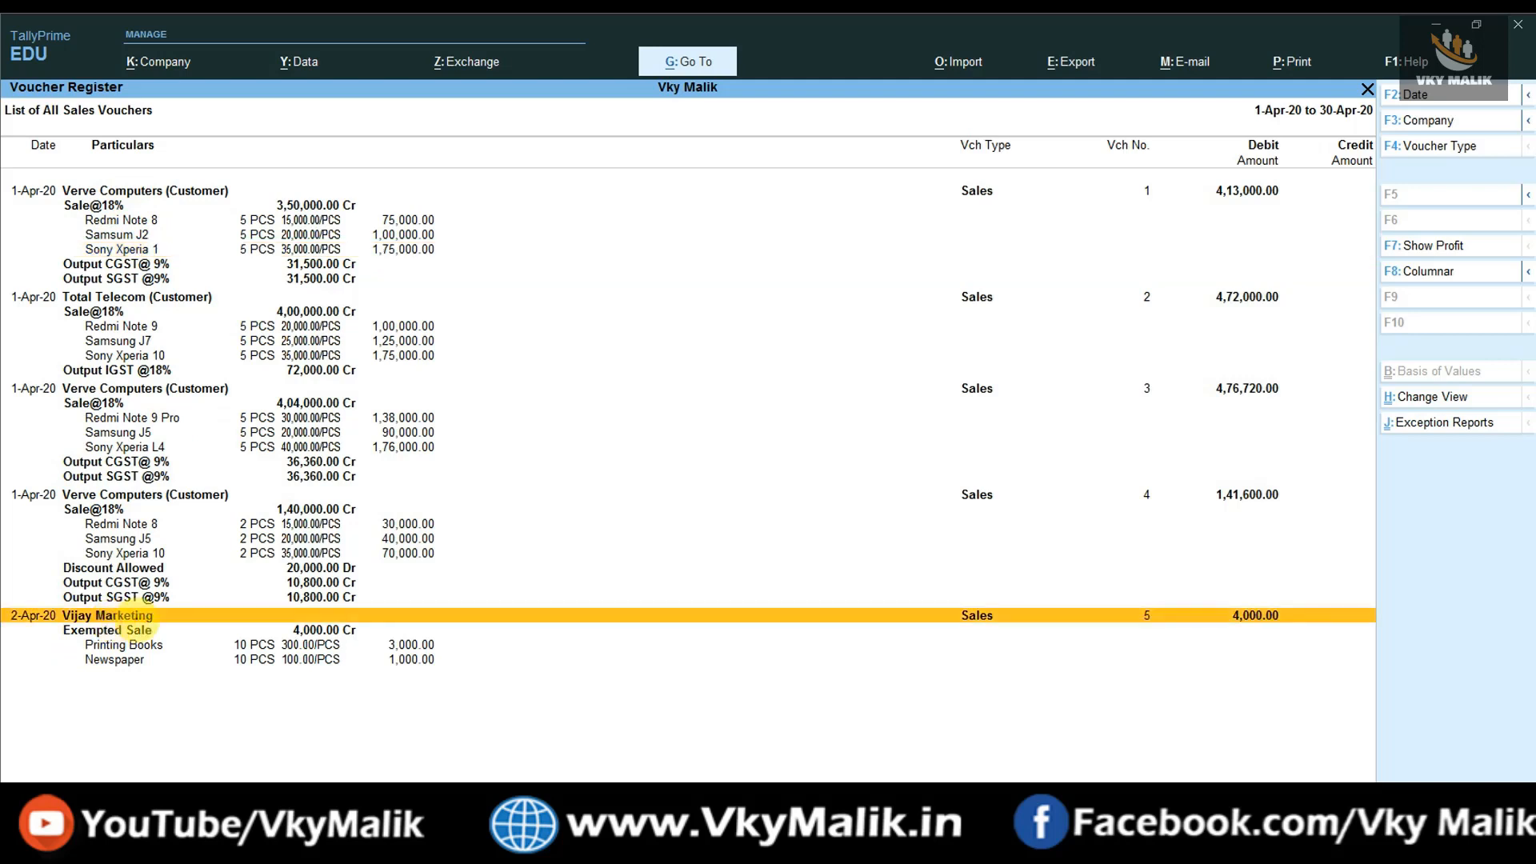
pyautogui.click(144, 631)
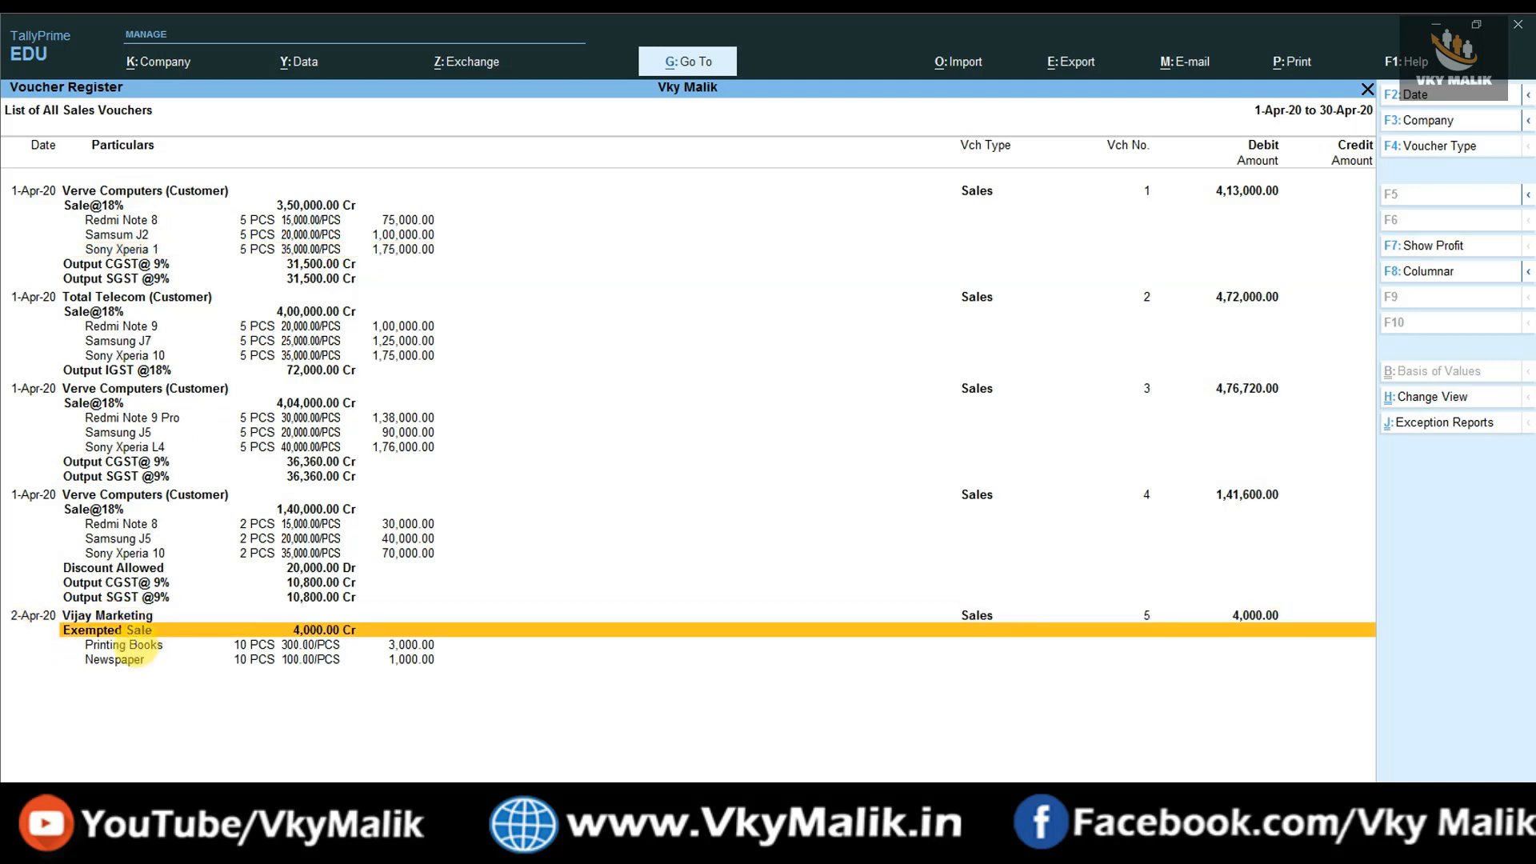
pyautogui.click(137, 646)
pyautogui.click(140, 661)
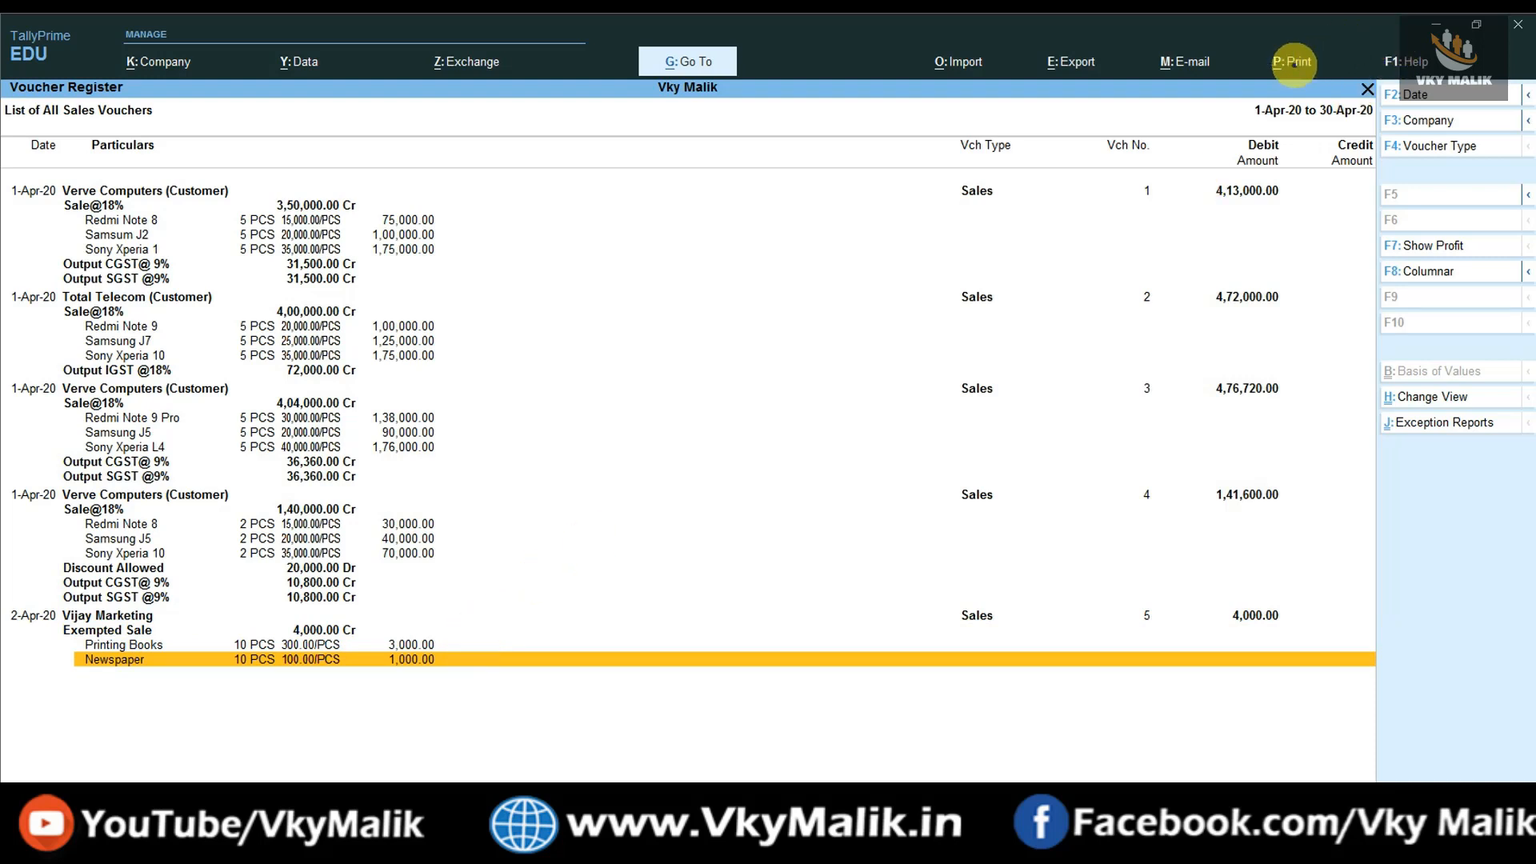
# - Preview the printout of the detailed sales register with inventory details and enlarge it for reading
pyautogui.click(1293, 62)
pyautogui.click(1325, 111)
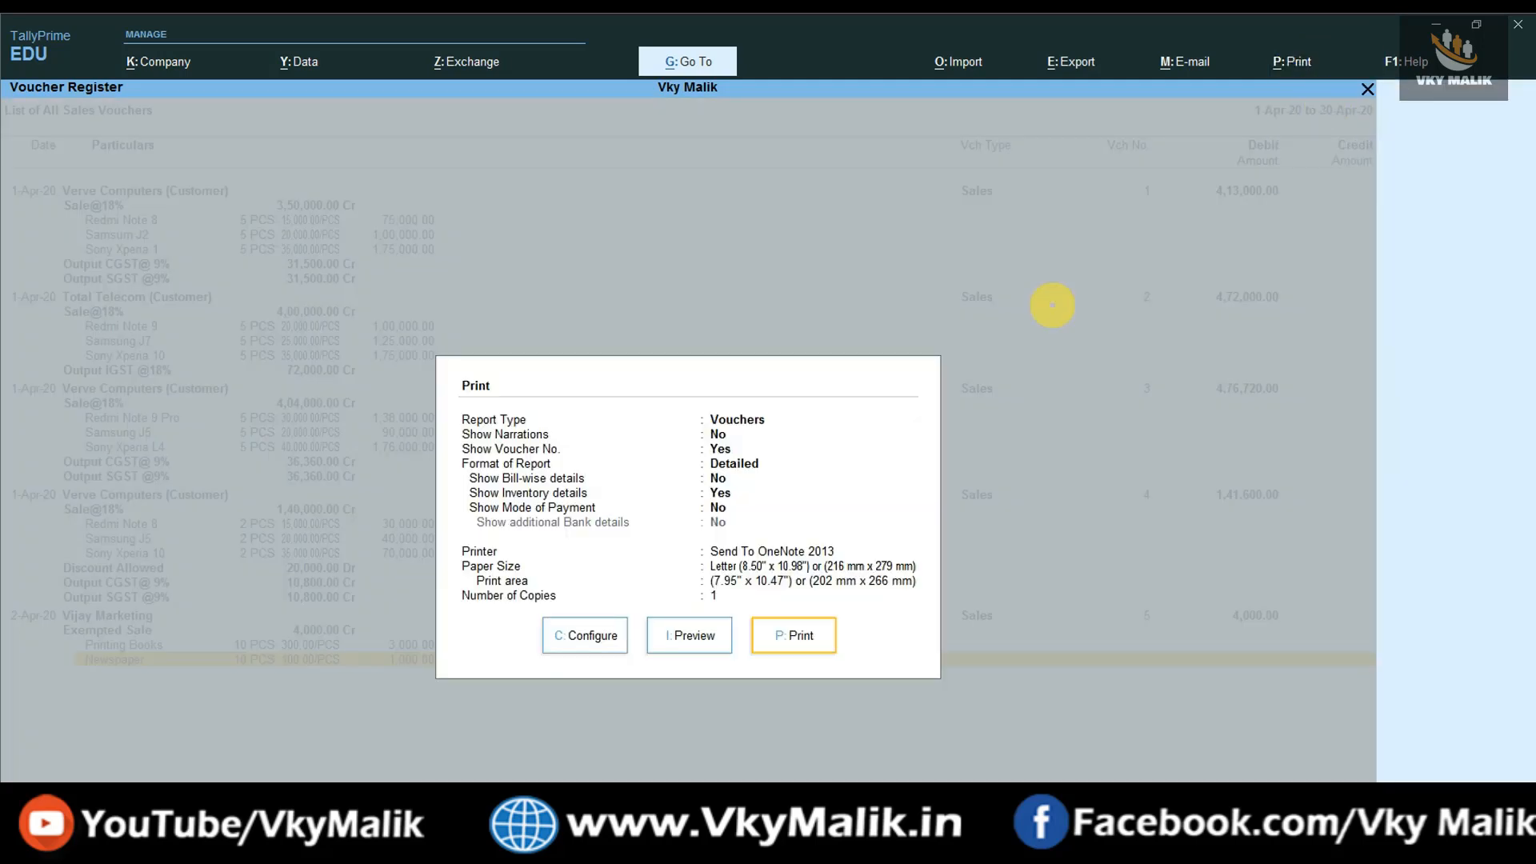
pyautogui.click(704, 634)
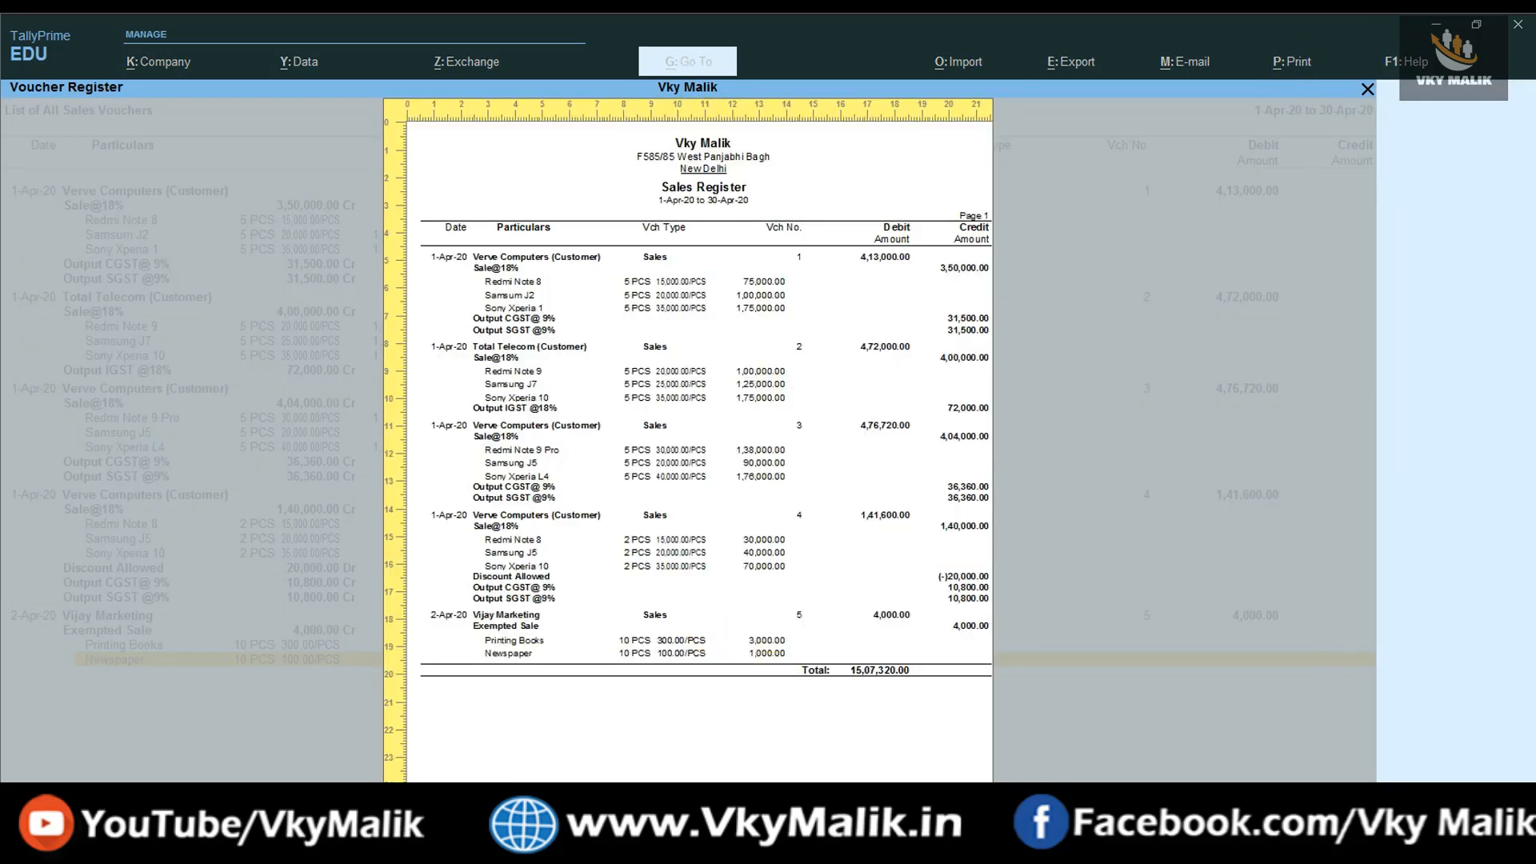
pyautogui.hotkey('alt', 'z')
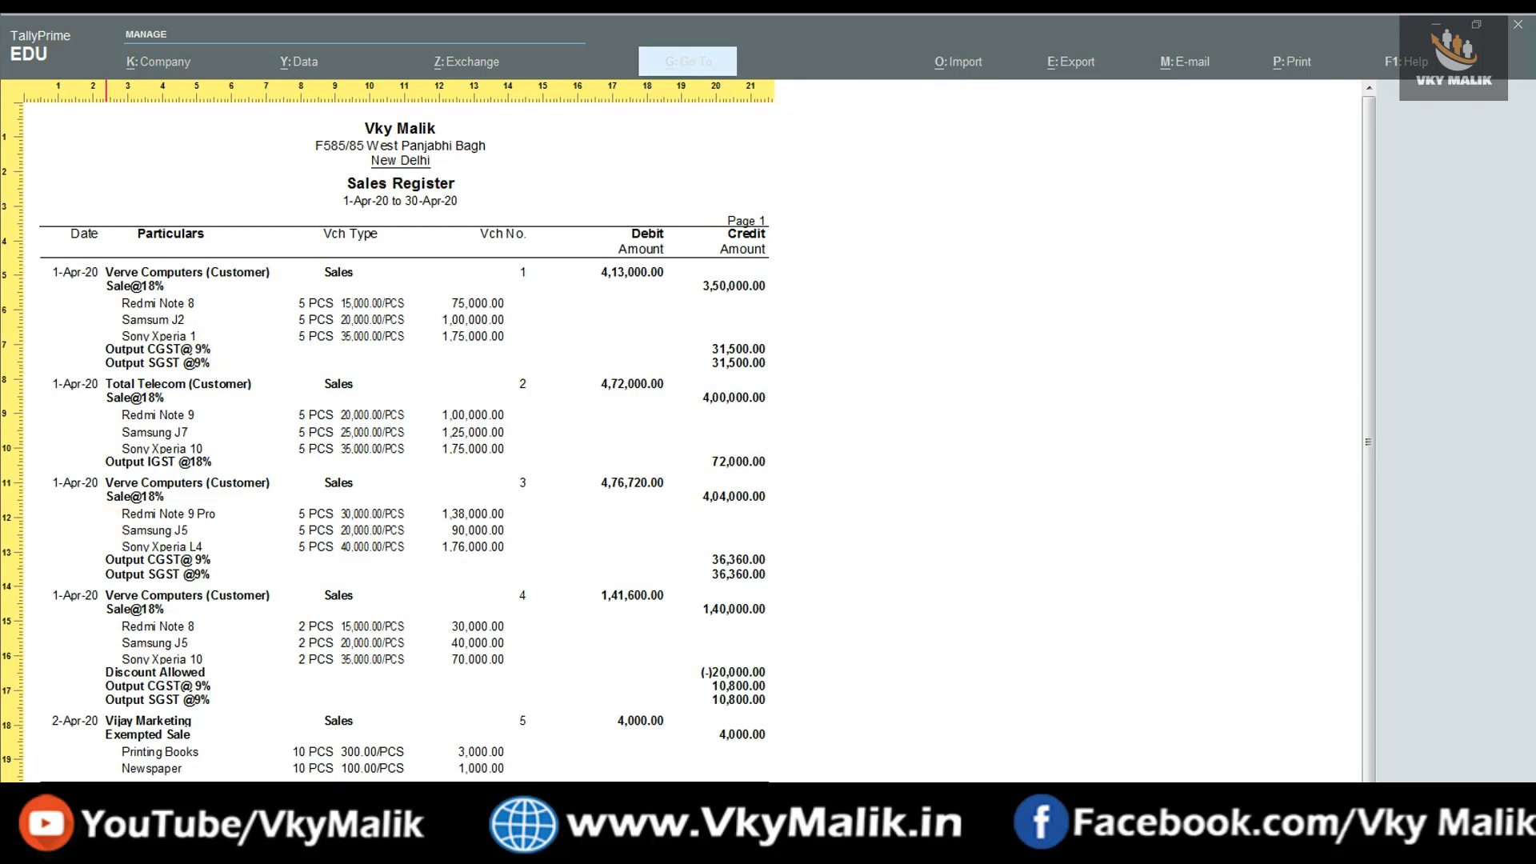
pyautogui.click(512, 595)
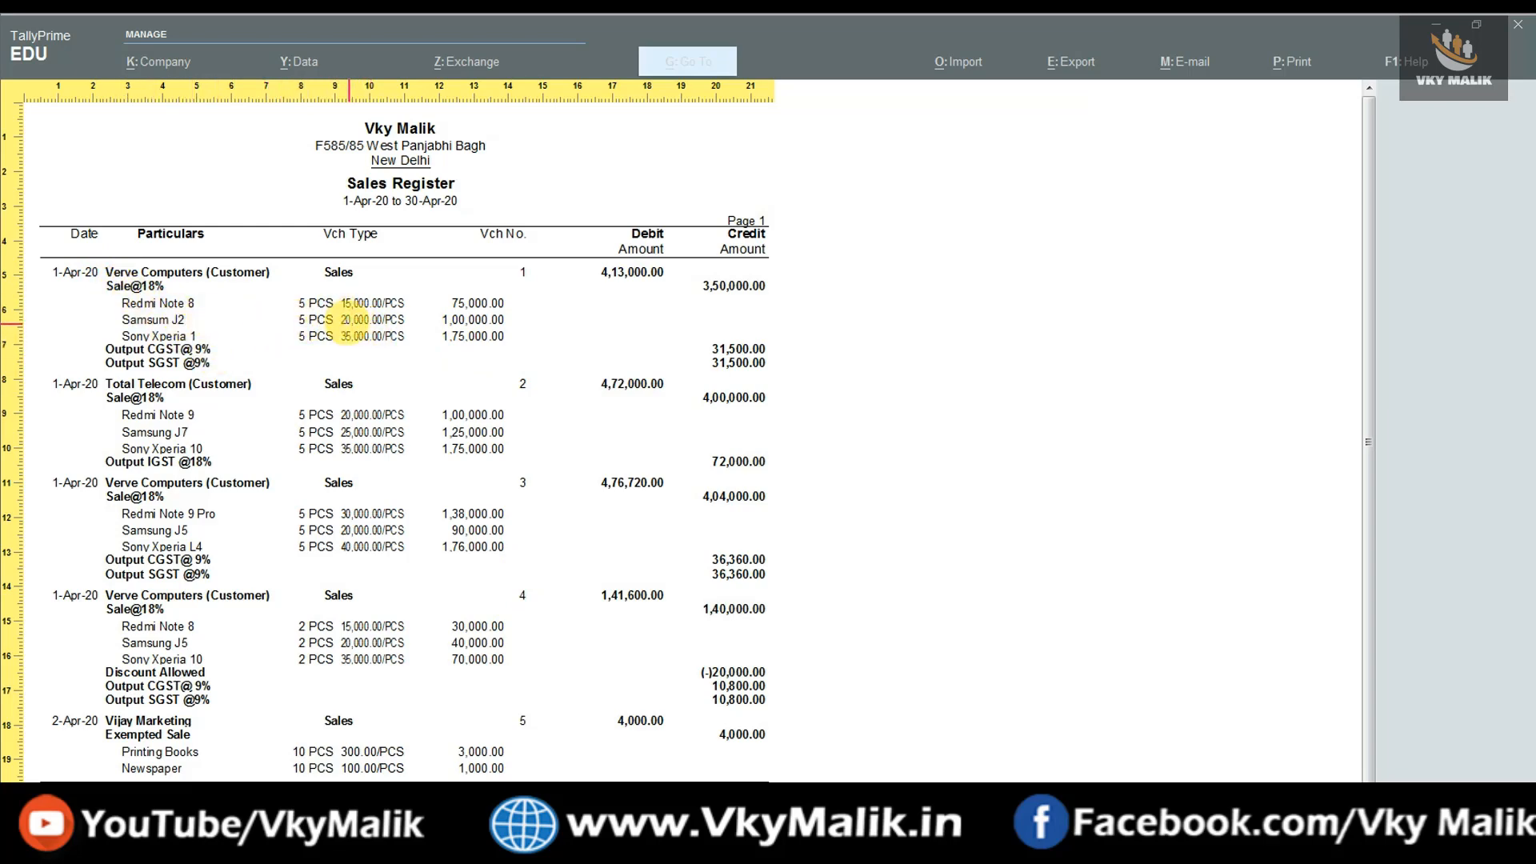
# - Close the print preview and leave the Sales Register
pyautogui.press('Escape')
pyautogui.press('Escape')
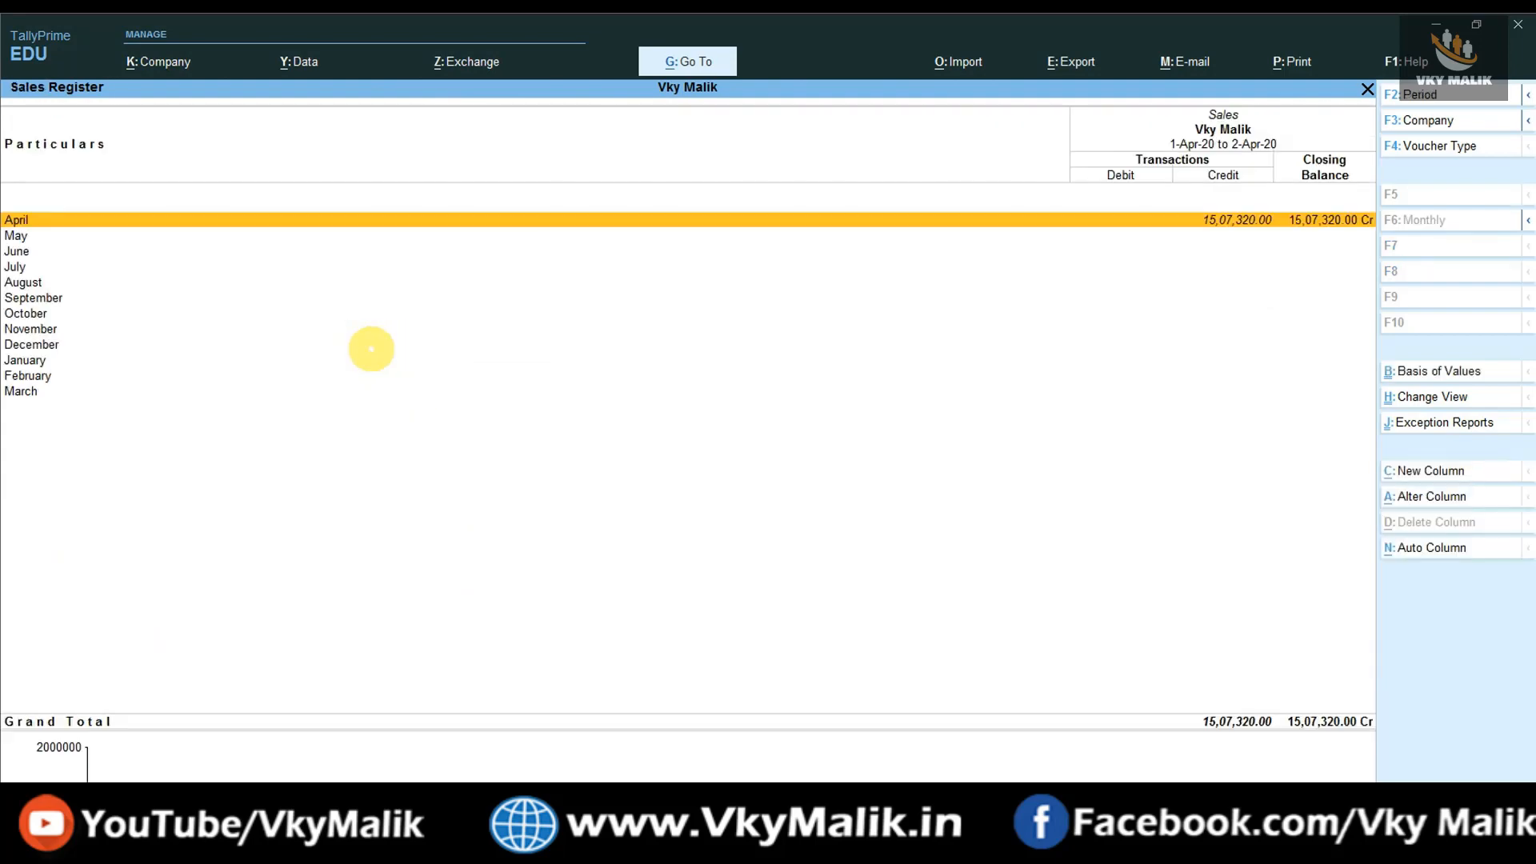
pyautogui.press('Escape')
pyautogui.press('Escape')
pyautogui.press('n')
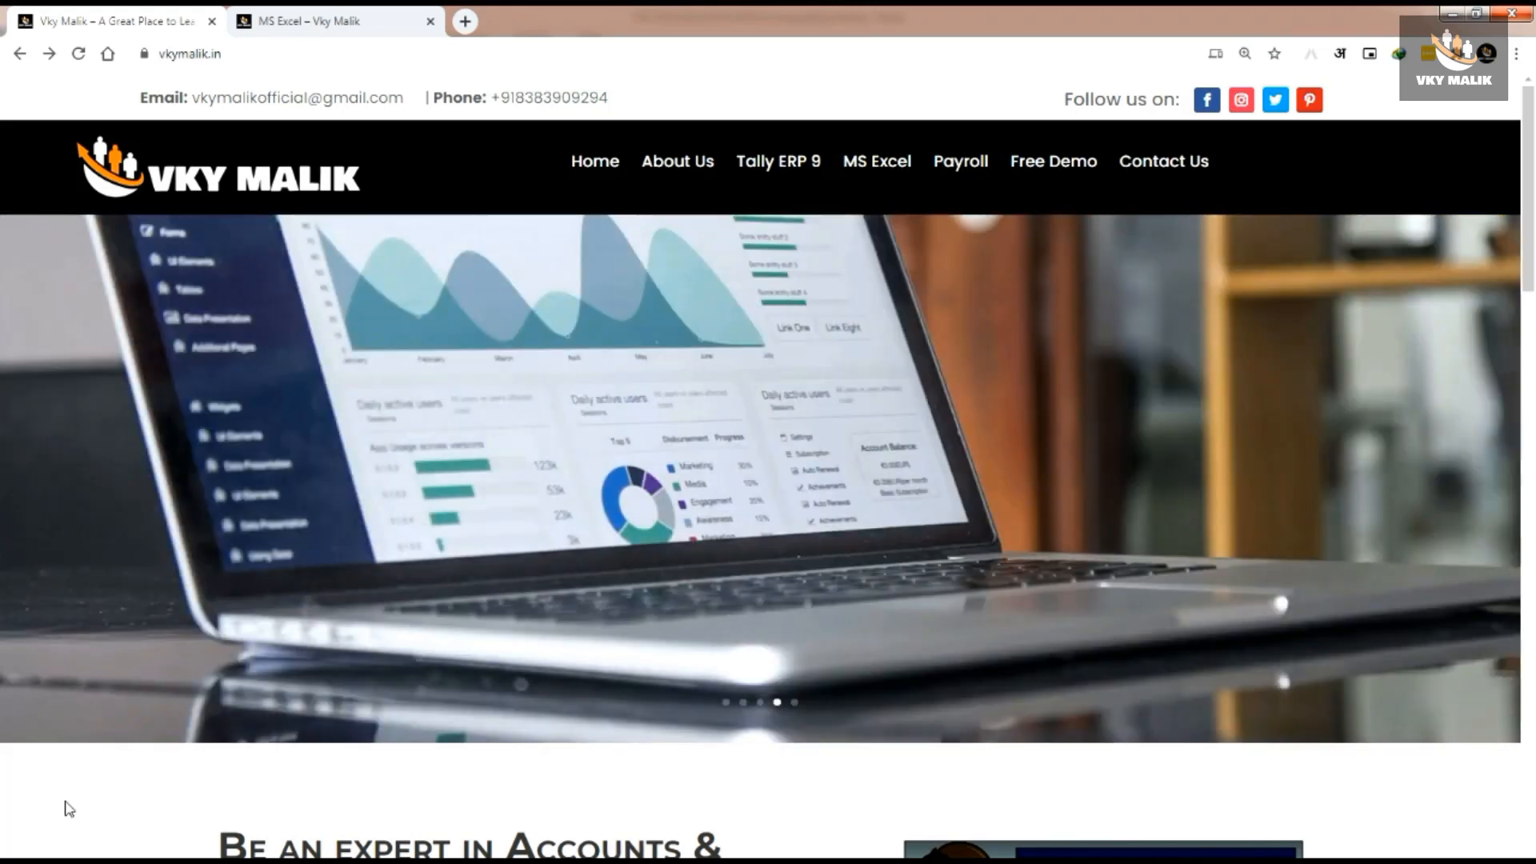
# - Switch to the training website in the browser and open the details of the Microsoft Excel Basic to Advance course under Popular Courses
pyautogui.click(257, 54)
pyautogui.click(278, 54)
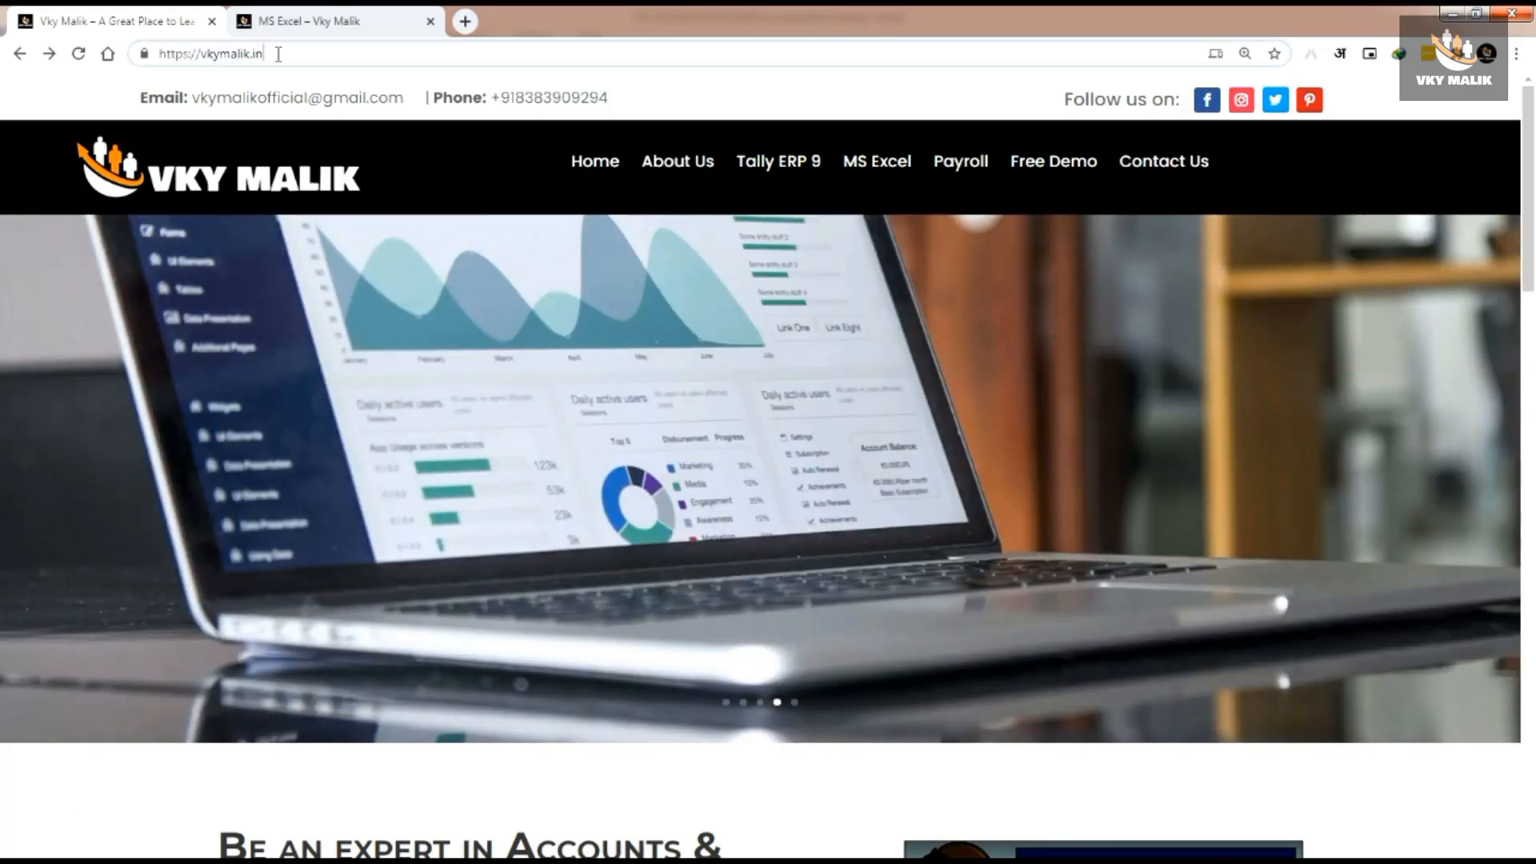
pyautogui.click(52, 801)
pyautogui.scroll(-6, 358, 690)
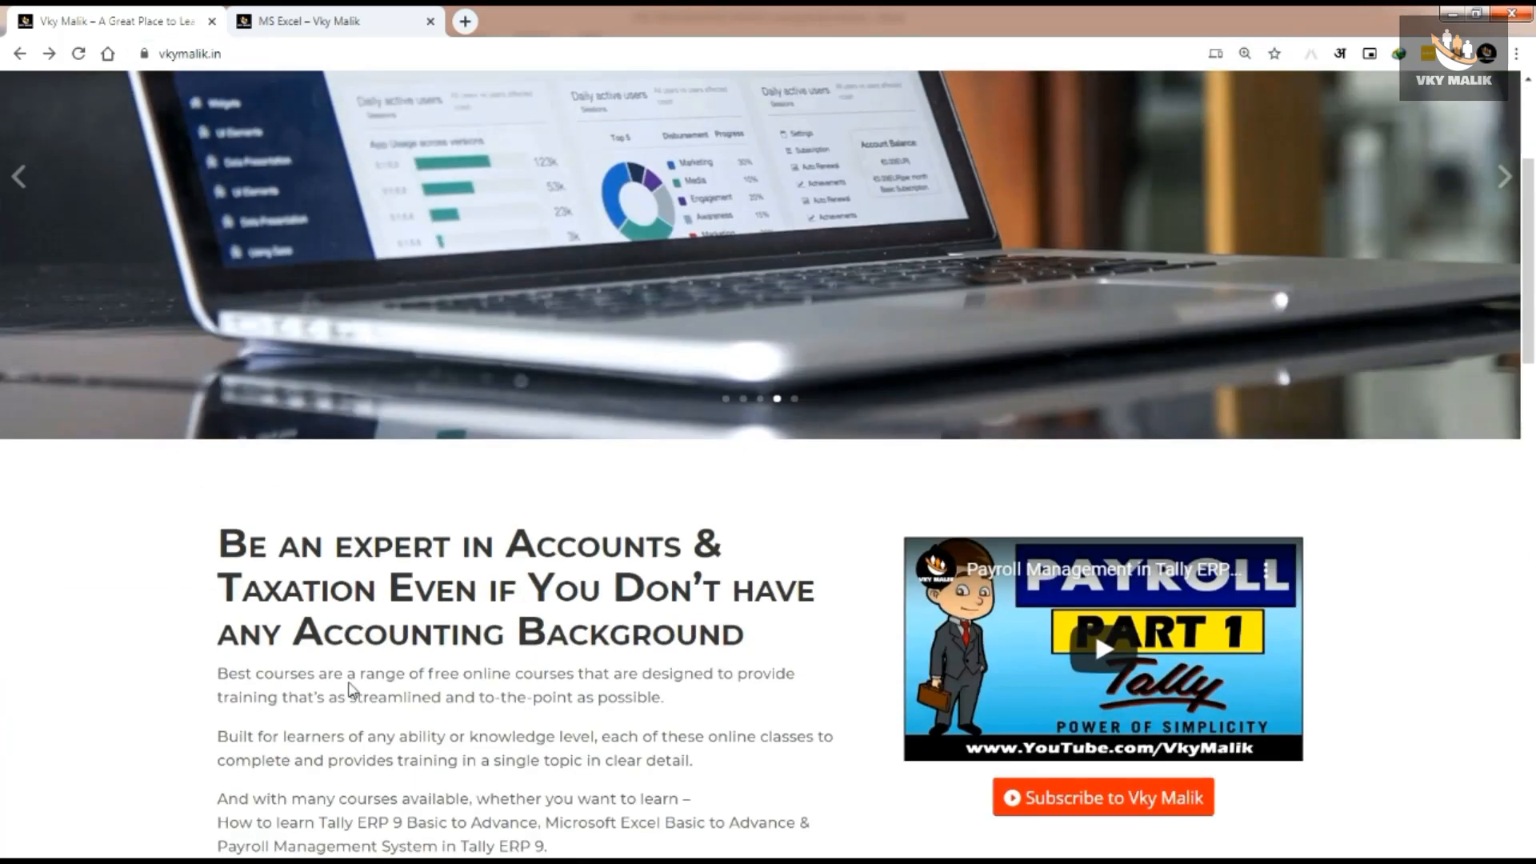
pyautogui.scroll(-9, 361, 693)
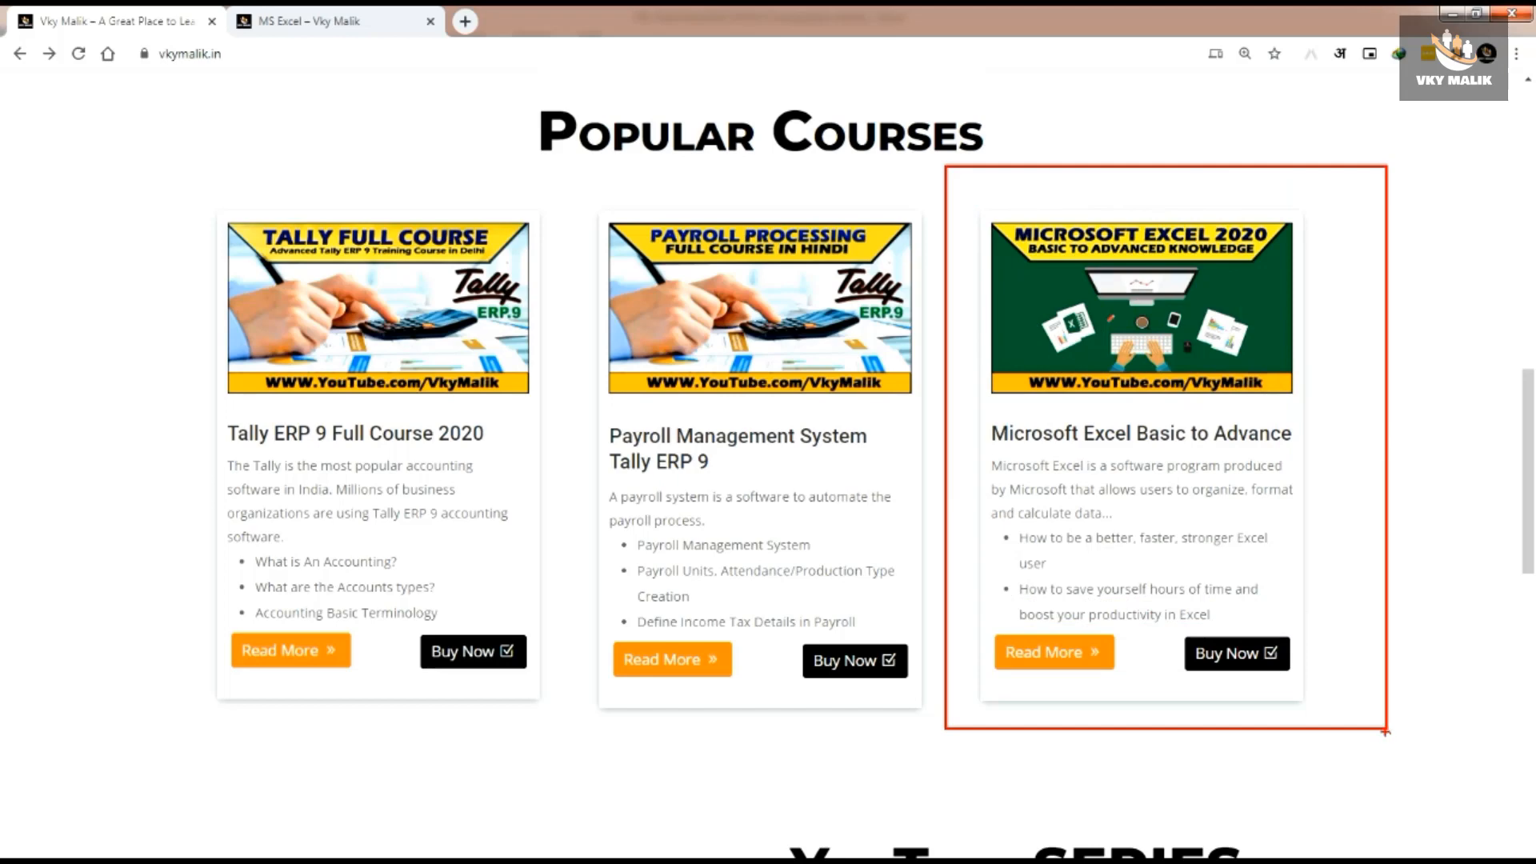
pyautogui.click(1050, 664)
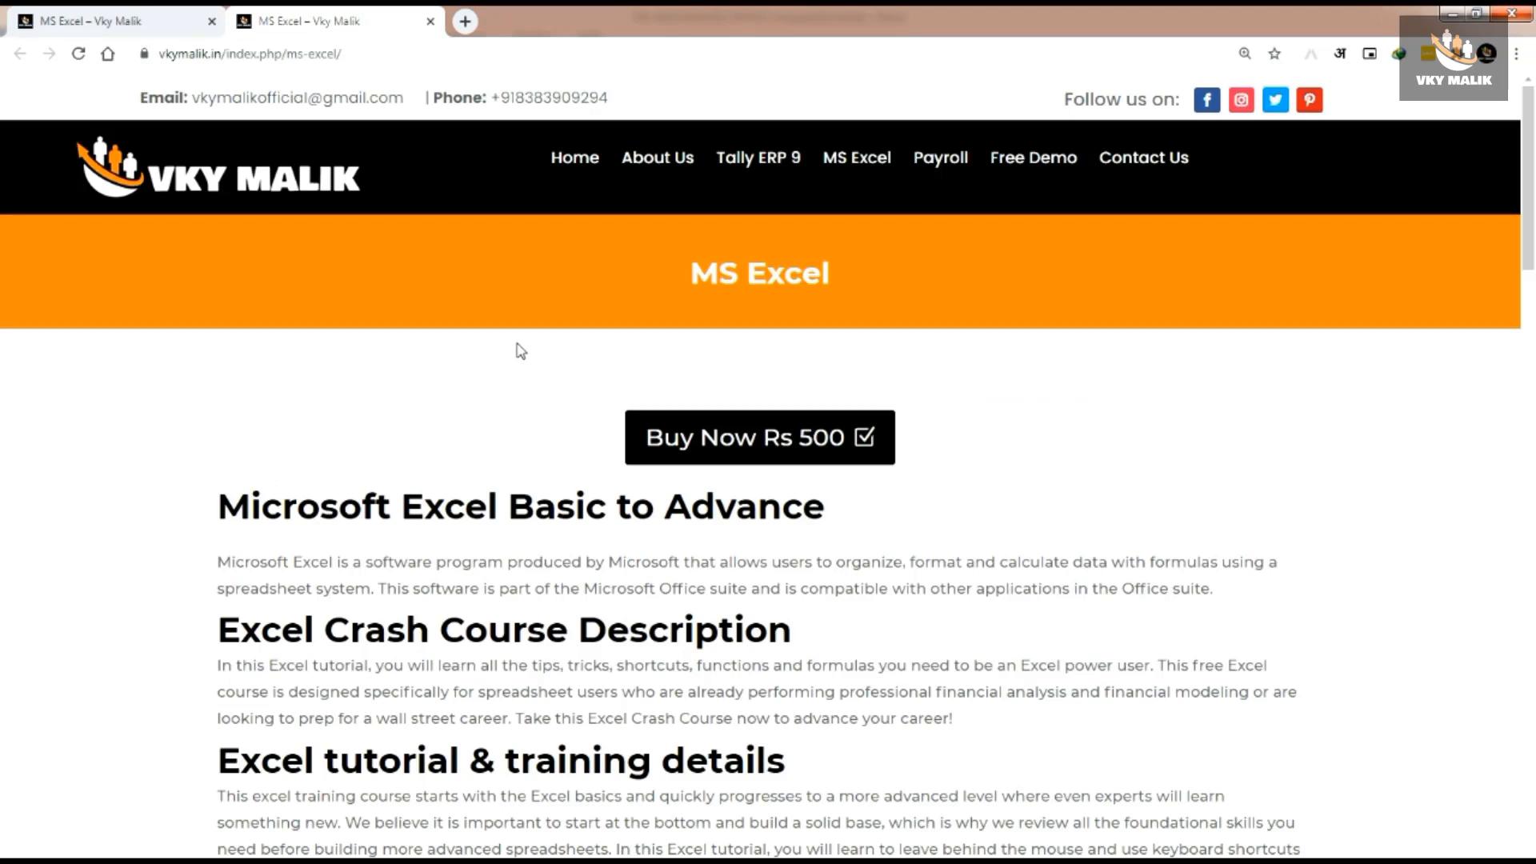
# - Examine the MS Excel course description, its banner and the topics listed under What you will learn in this MS Excel training
pyautogui.scroll(-3, 521, 350)
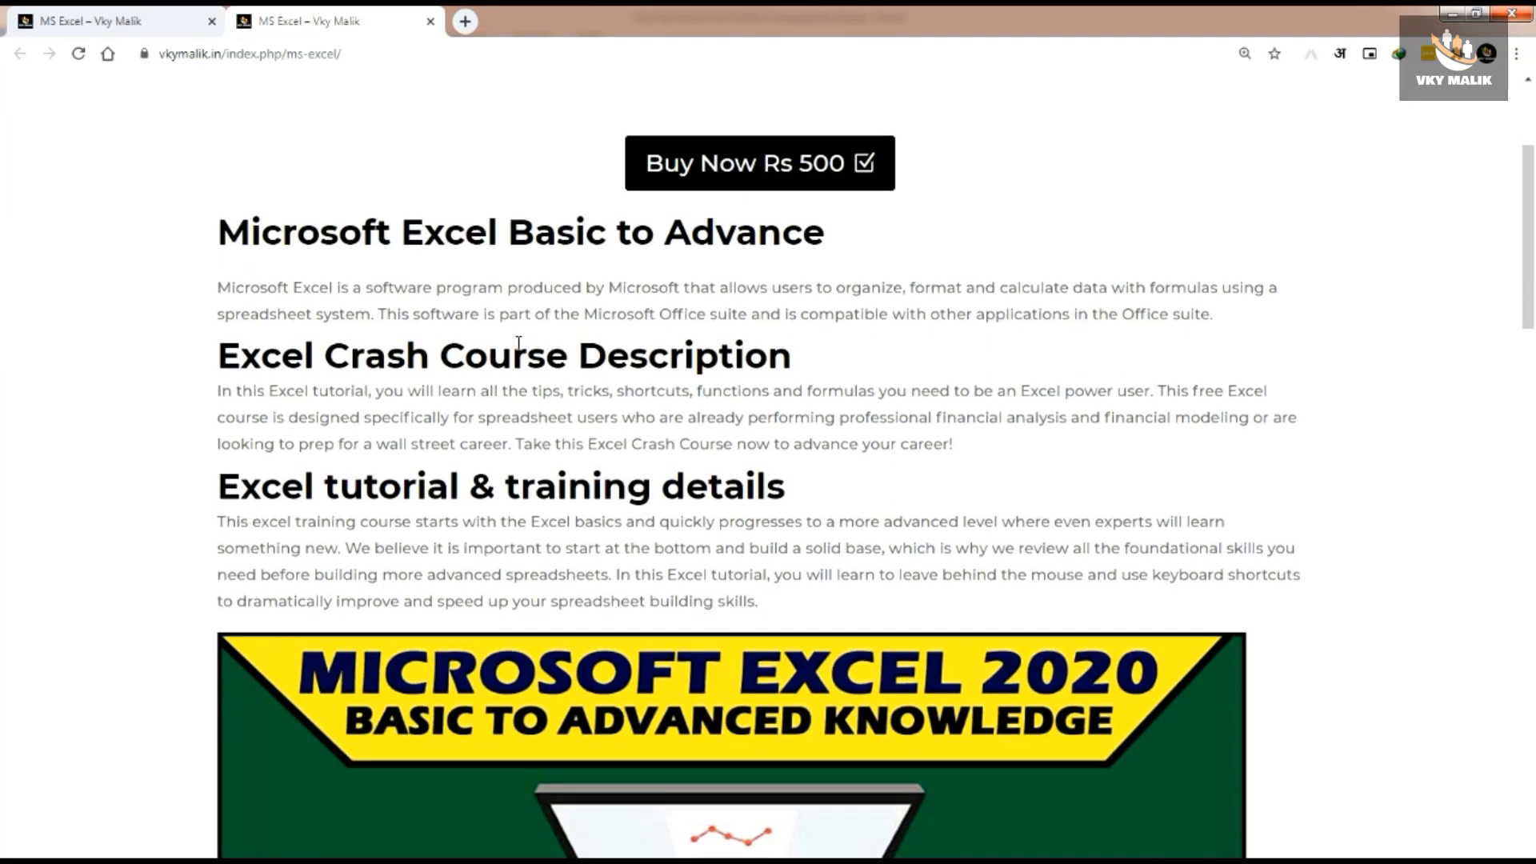
pyautogui.scroll(-2, 518, 343)
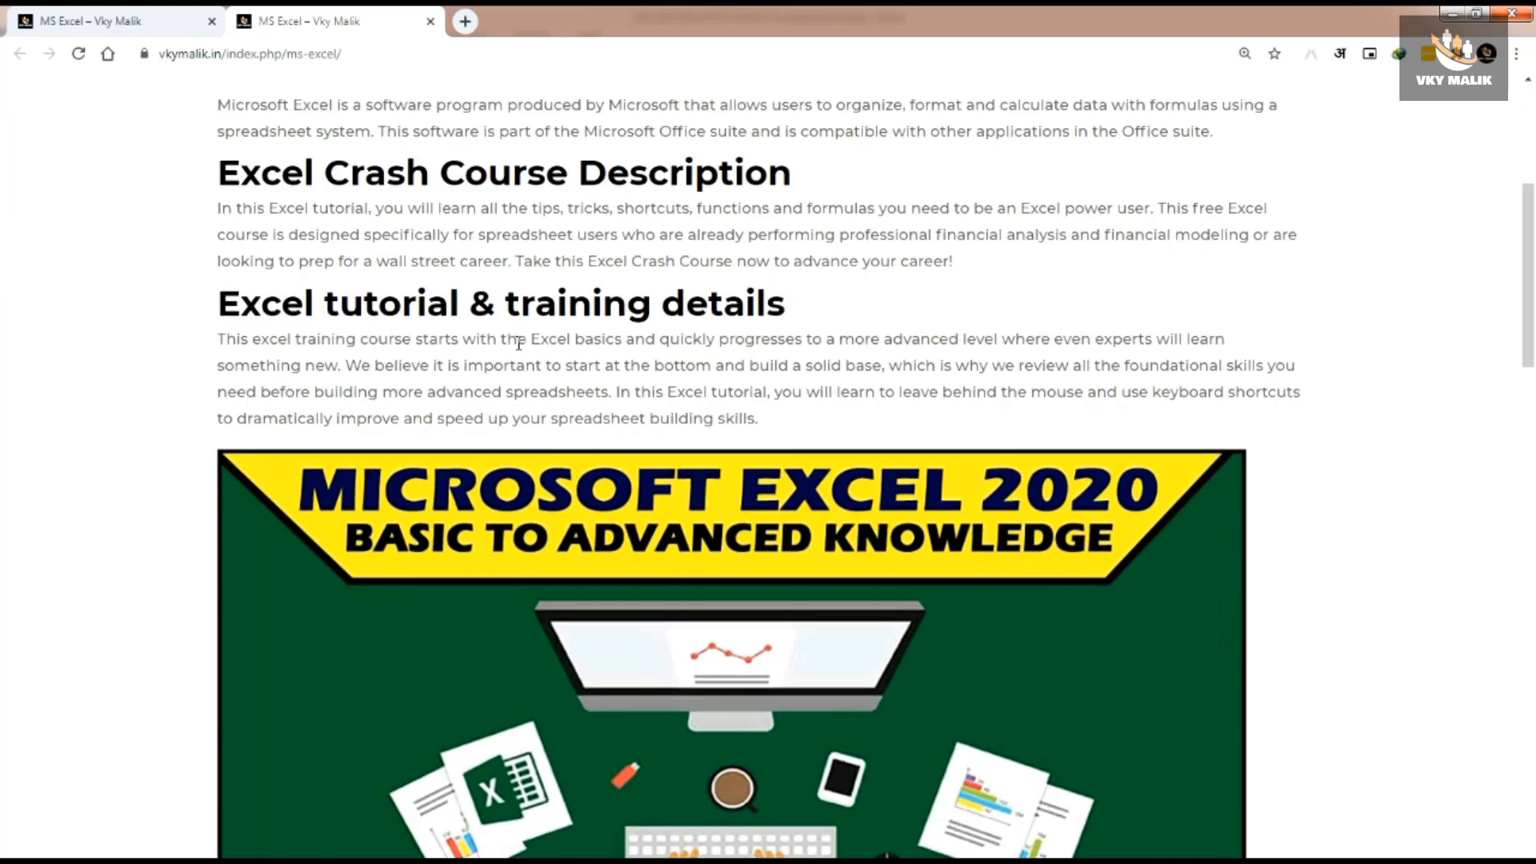
pyautogui.scroll(-4, 519, 343)
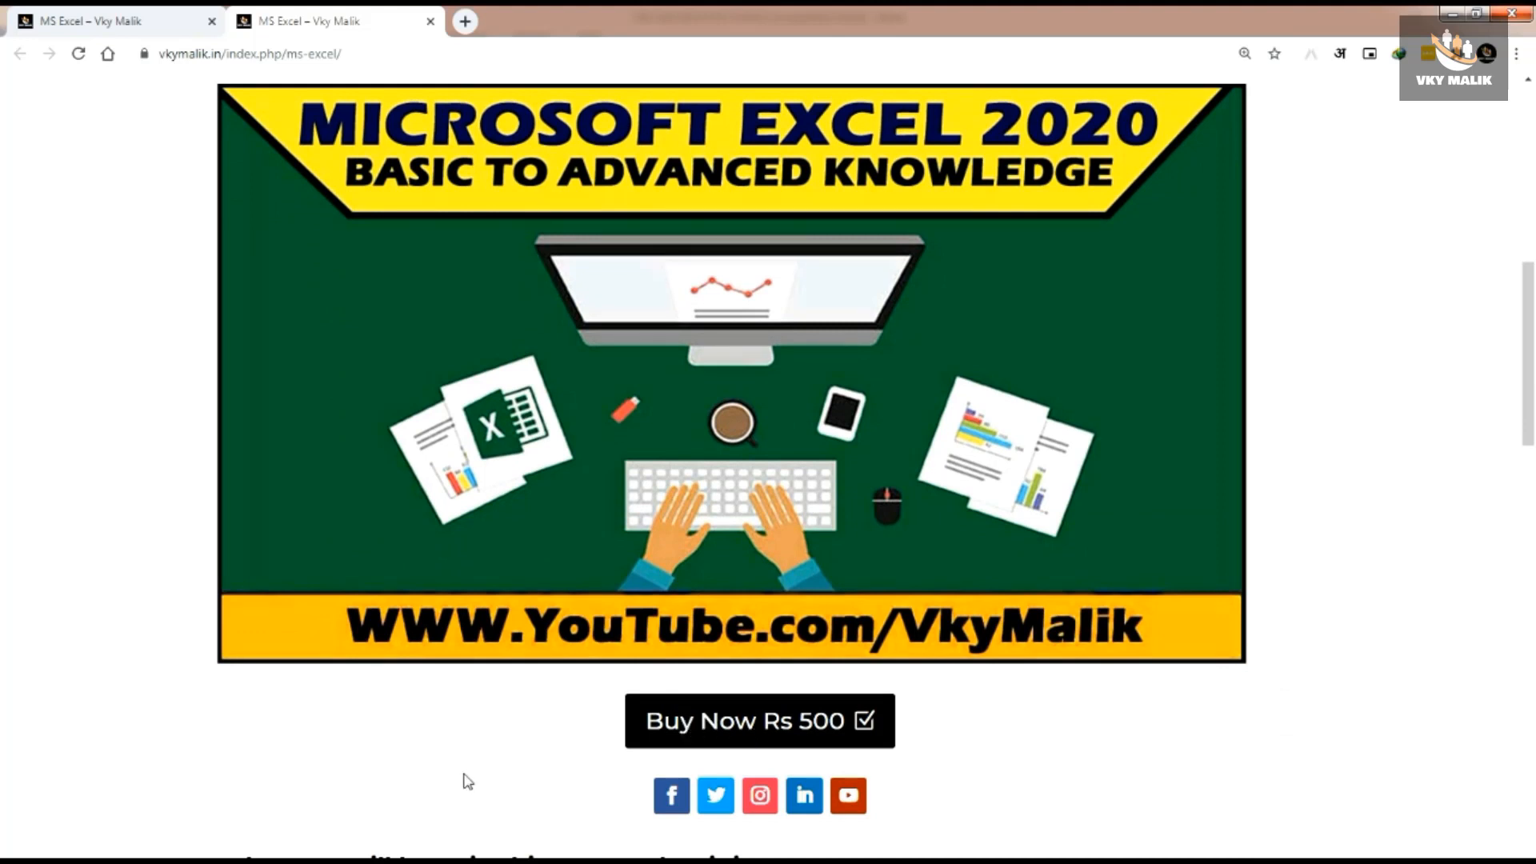
pyautogui.scroll(-7, 470, 777)
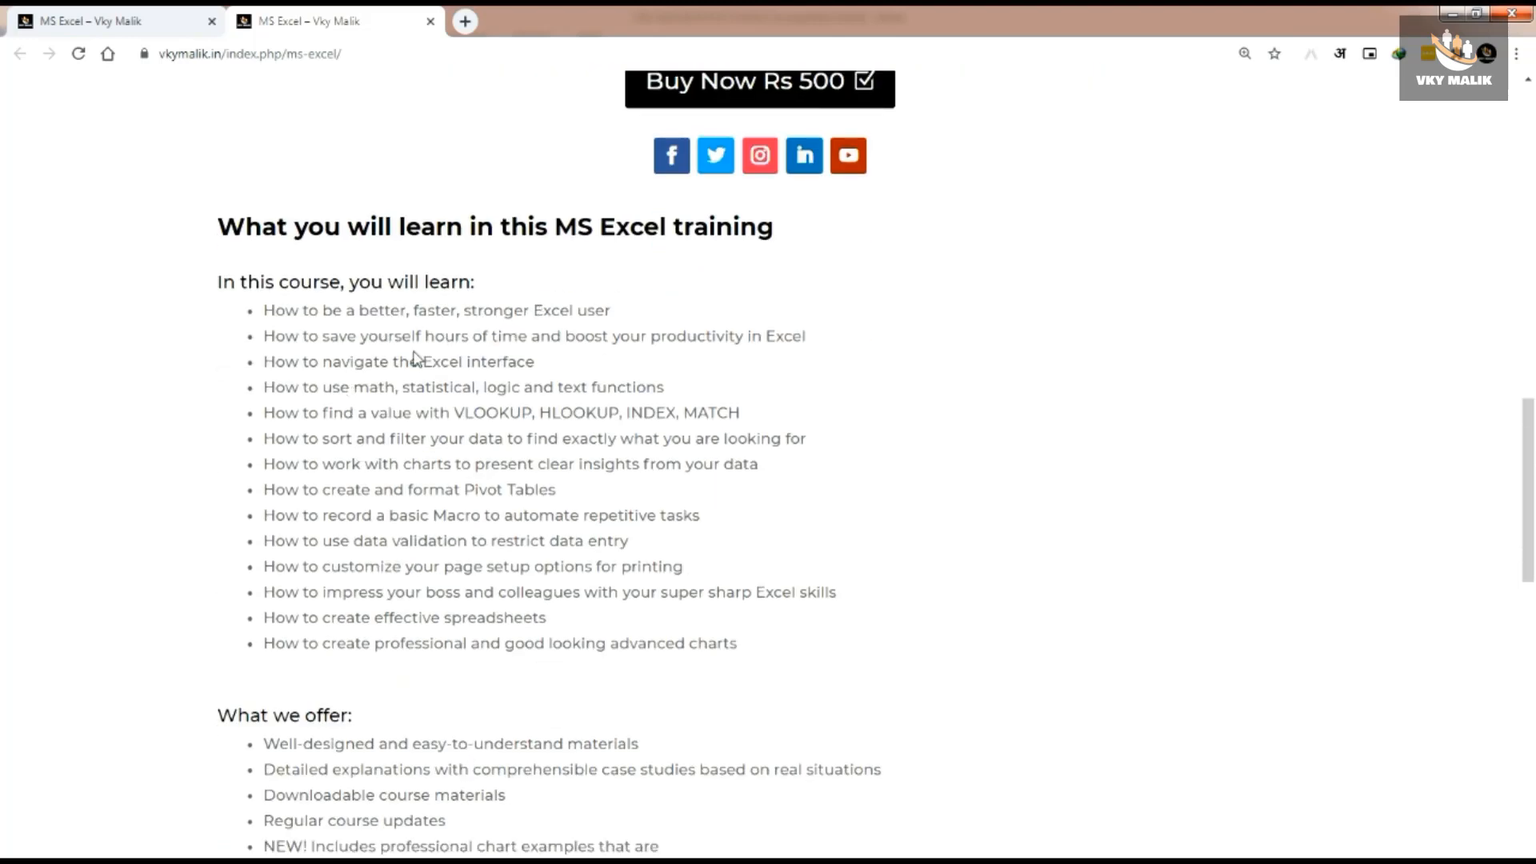
pyautogui.hotkey('ctrl', '2')
pyautogui.moveTo(152, 183); pyautogui.dragTo(925, 673)
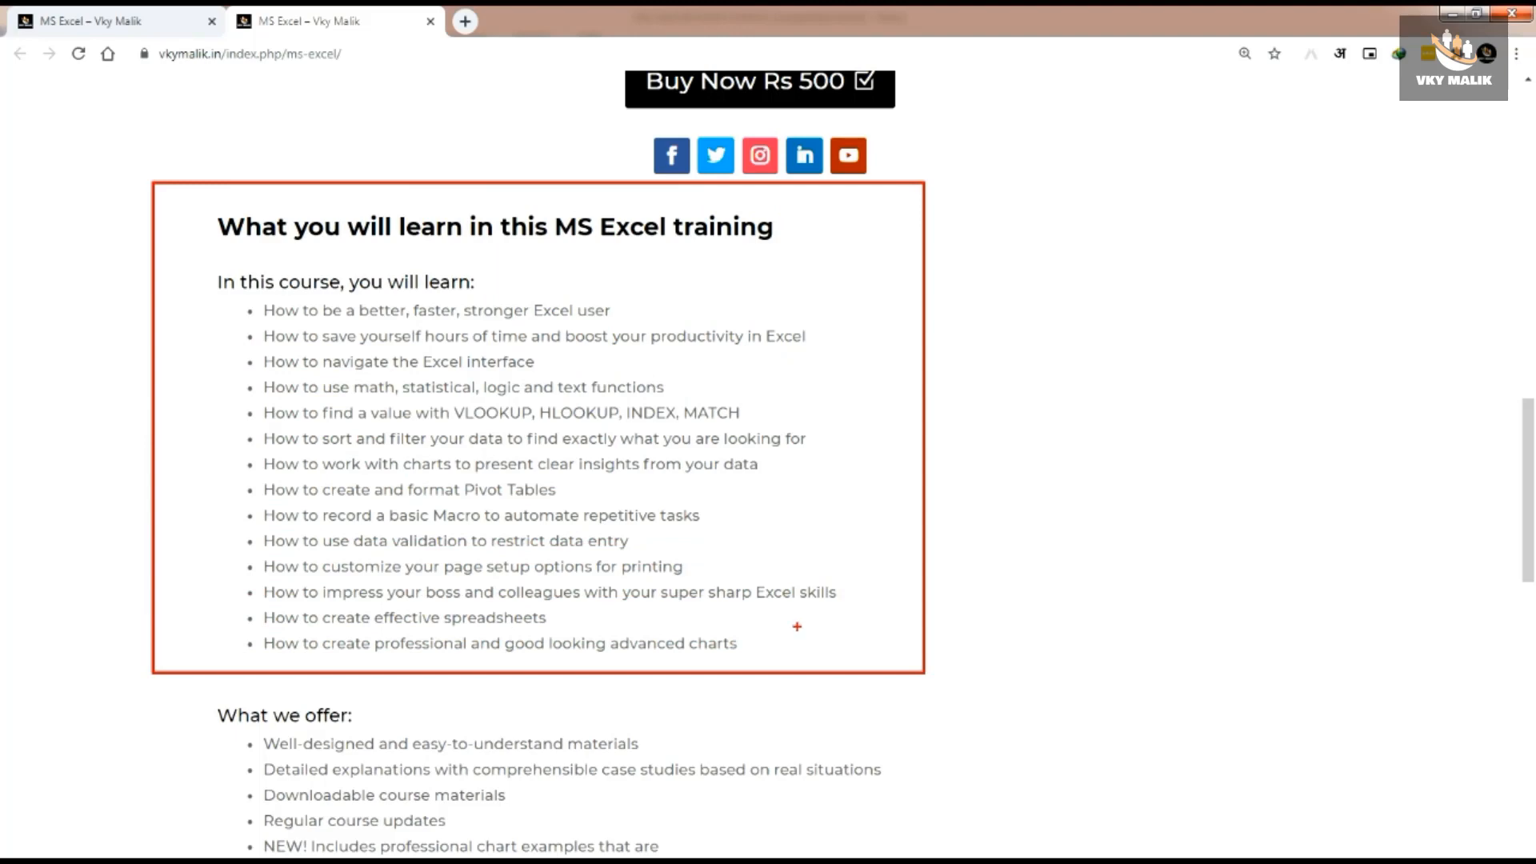
pyautogui.press('Escape')
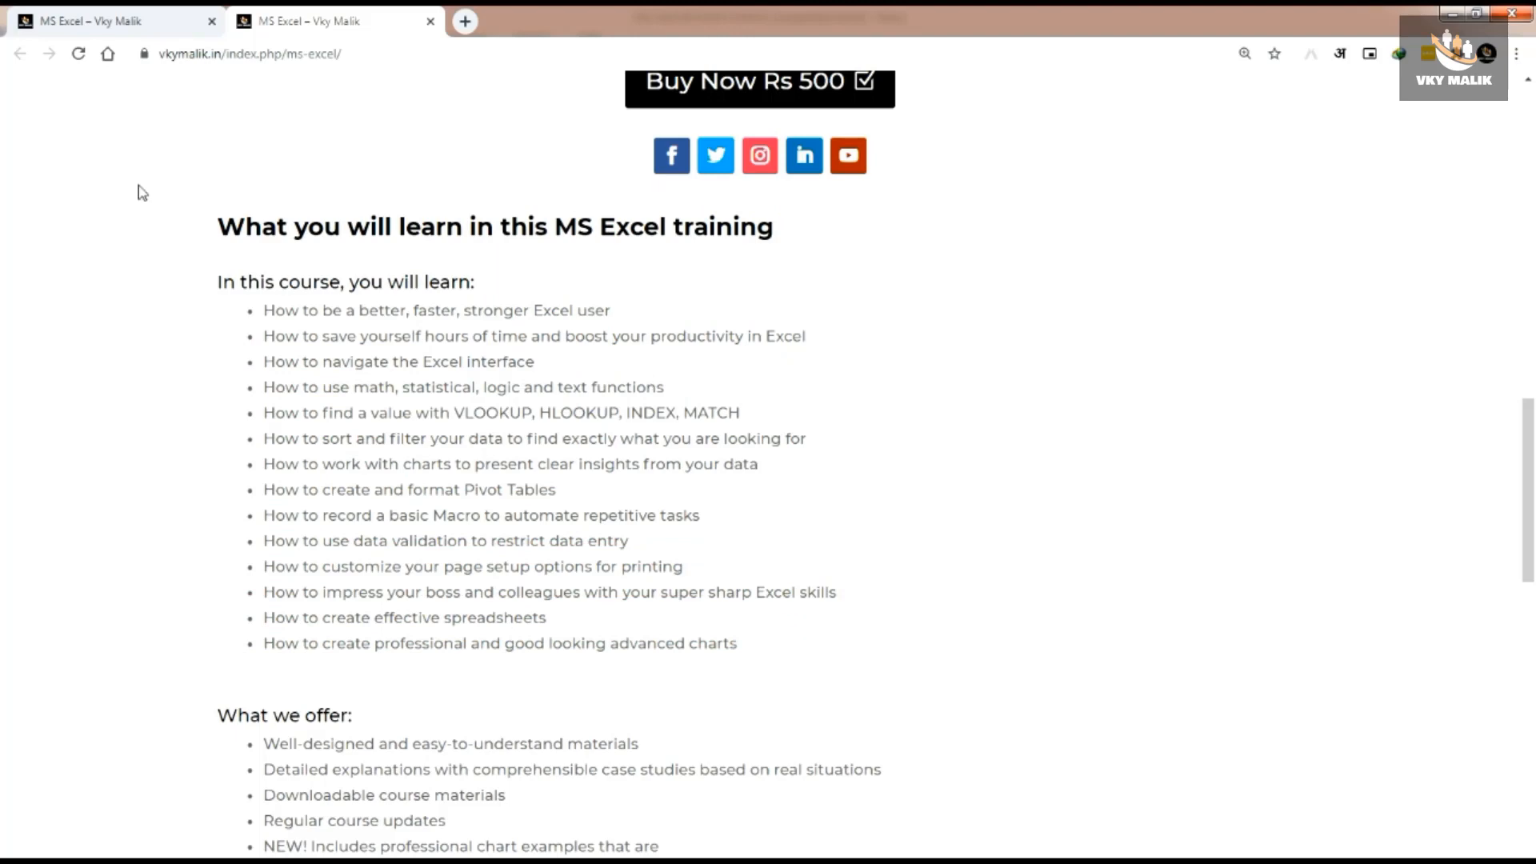
# - Examine the What we offer section, including the course materials and the certificate after completion of training
pyautogui.scroll(-2, 152, 200)
pyautogui.scroll(-5, 164, 212)
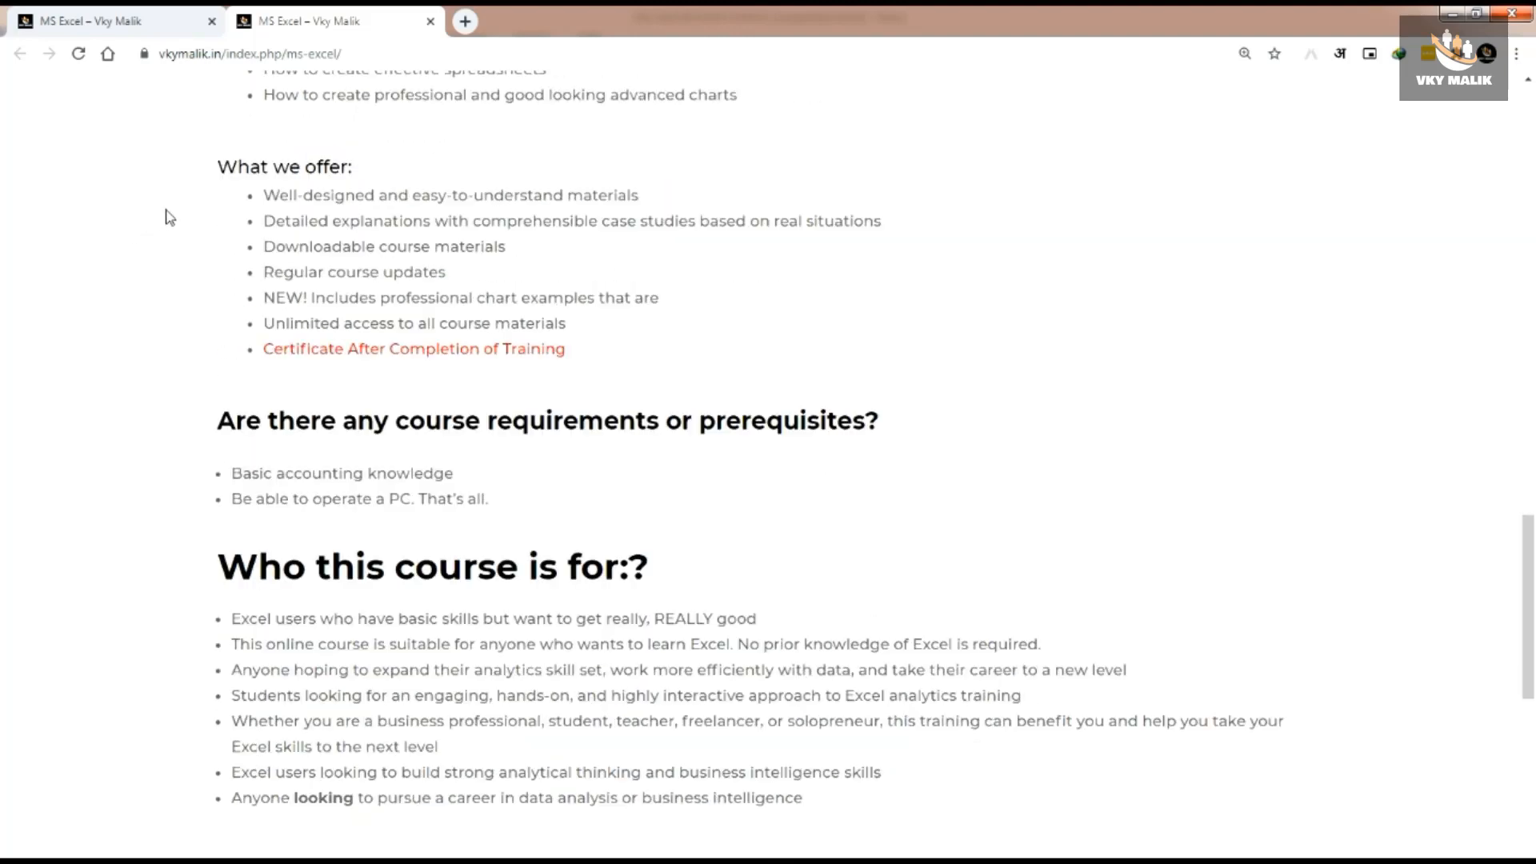
pyautogui.hotkey('ctrl', '2')
pyautogui.moveTo(158, 129)
pyautogui.mouseDown()
pyautogui.moveTo(440, 263)
pyautogui.moveTo(960, 384)
pyautogui.mouseUp()
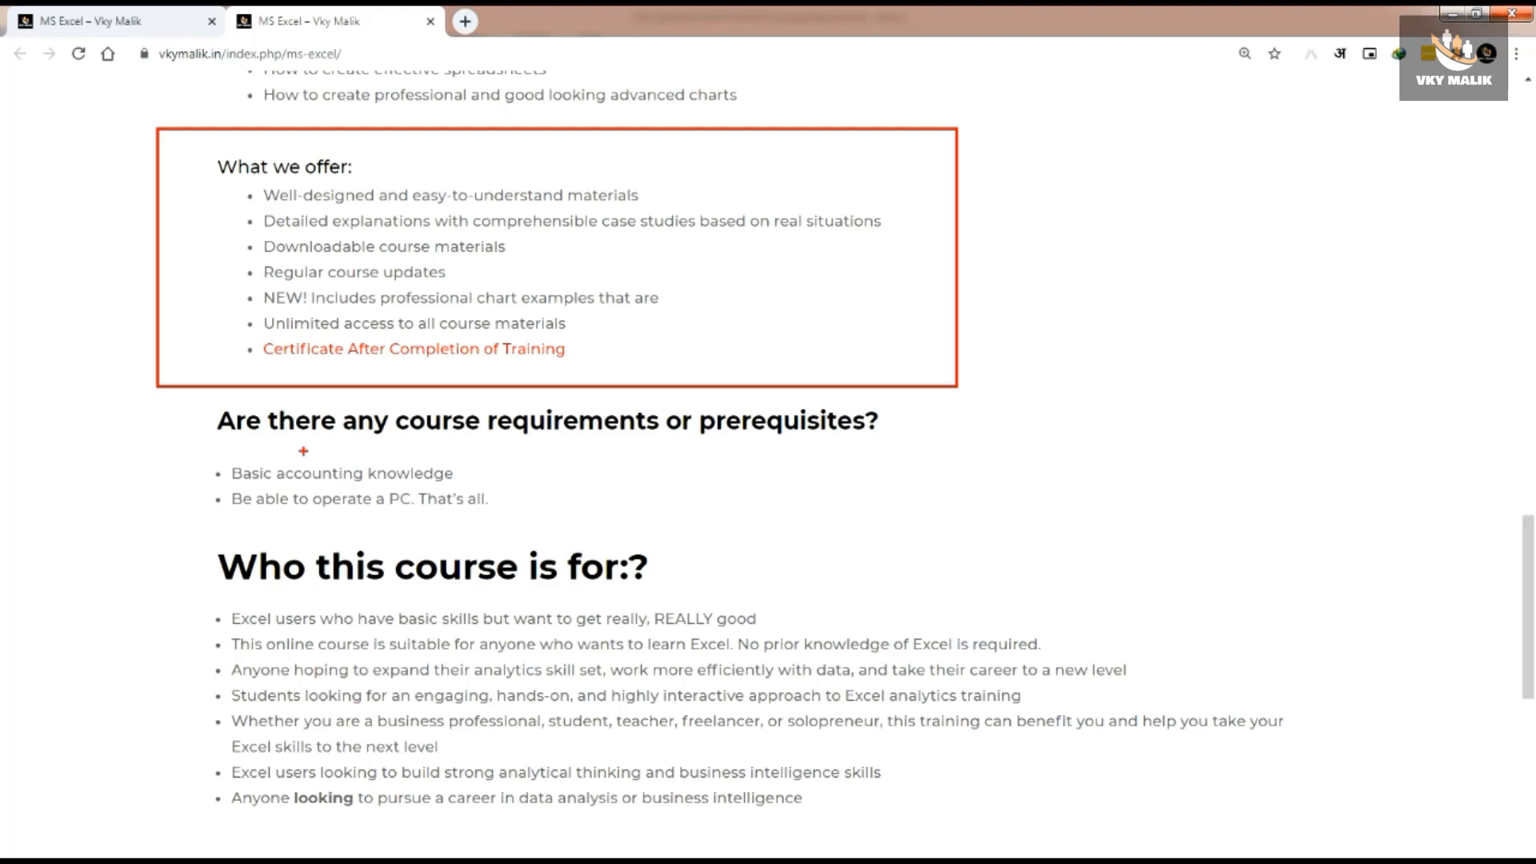
pyautogui.press('Escape')
# - Examine the course prerequisites and the Who this course is for section
pyautogui.scroll(-5, 340, 458)
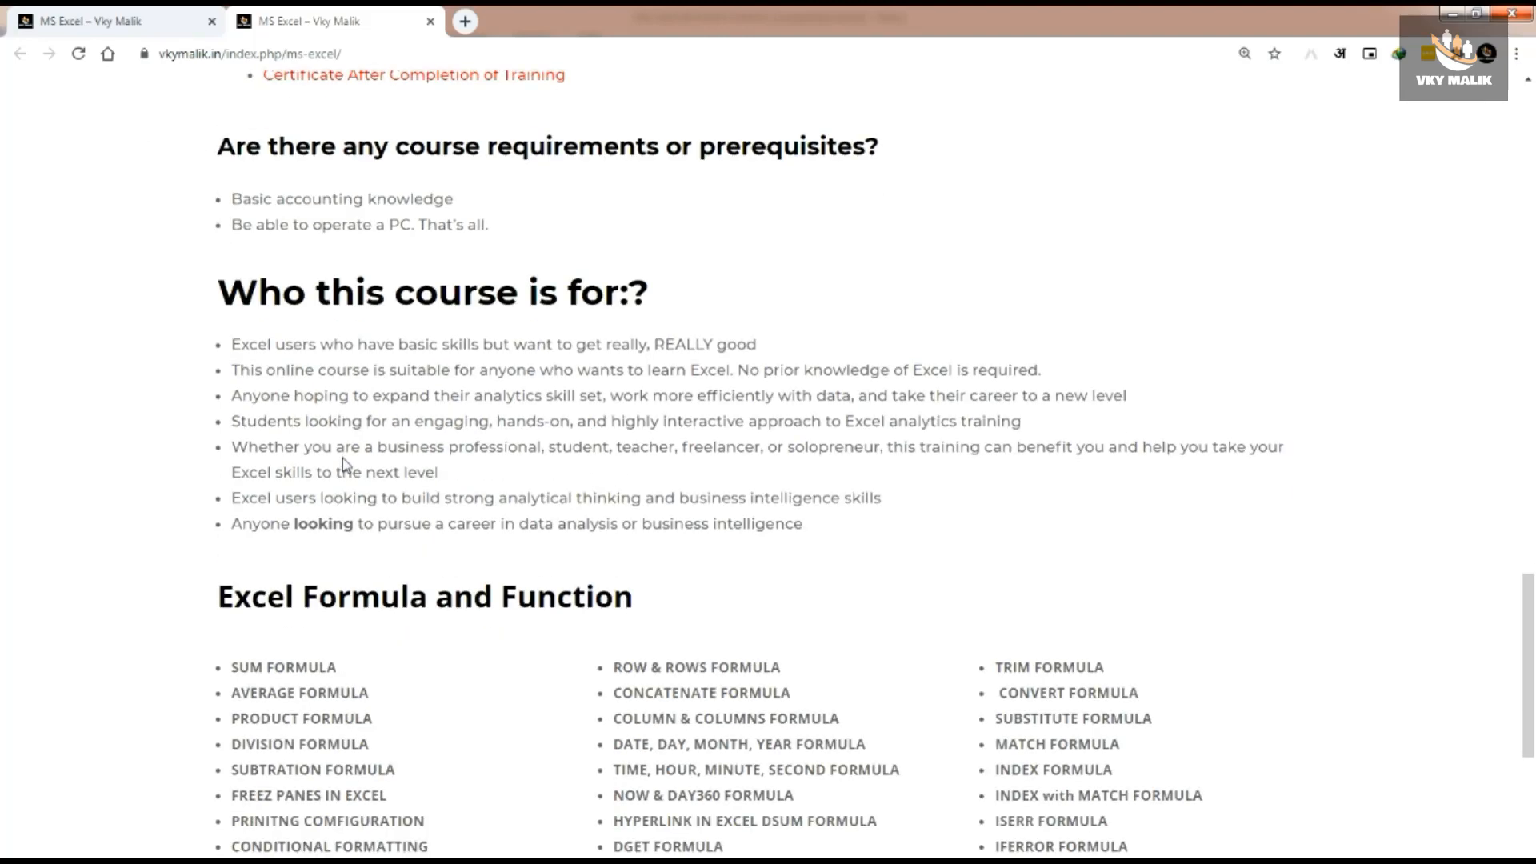
pyautogui.hotkey('ctrl', '2')
pyautogui.moveTo(149, 160)
pyautogui.mouseDown()
pyautogui.moveTo(1224, 480)
pyautogui.moveTo(1383, 484)
pyautogui.mouseUp()
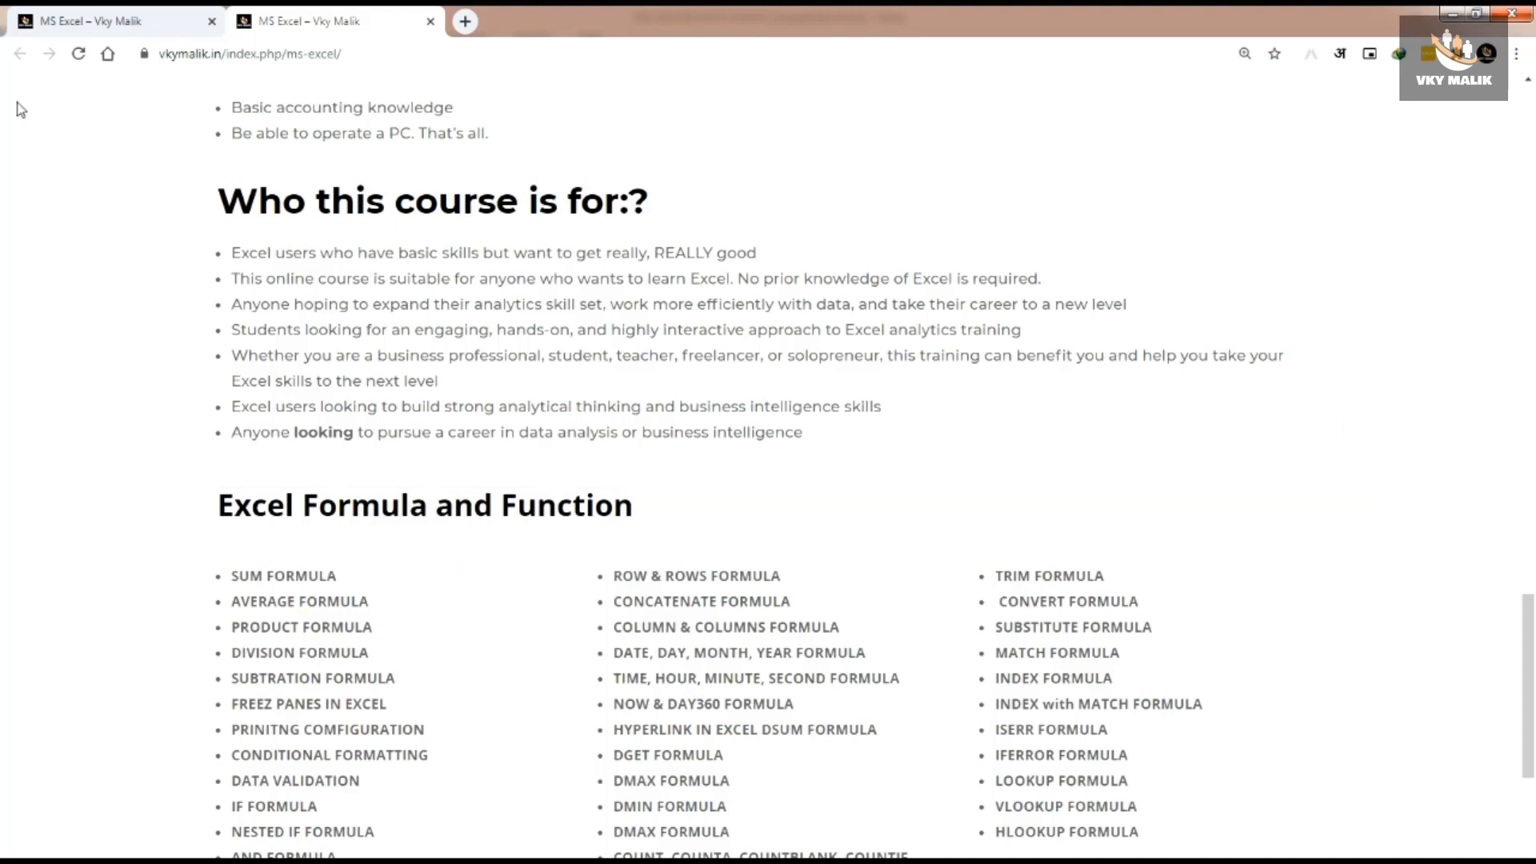
# - Examine the Excel Formula and Function list and the video thumbnails below it
pyautogui.scroll(-5, 312, 286)
pyautogui.scroll(2, 311, 291)
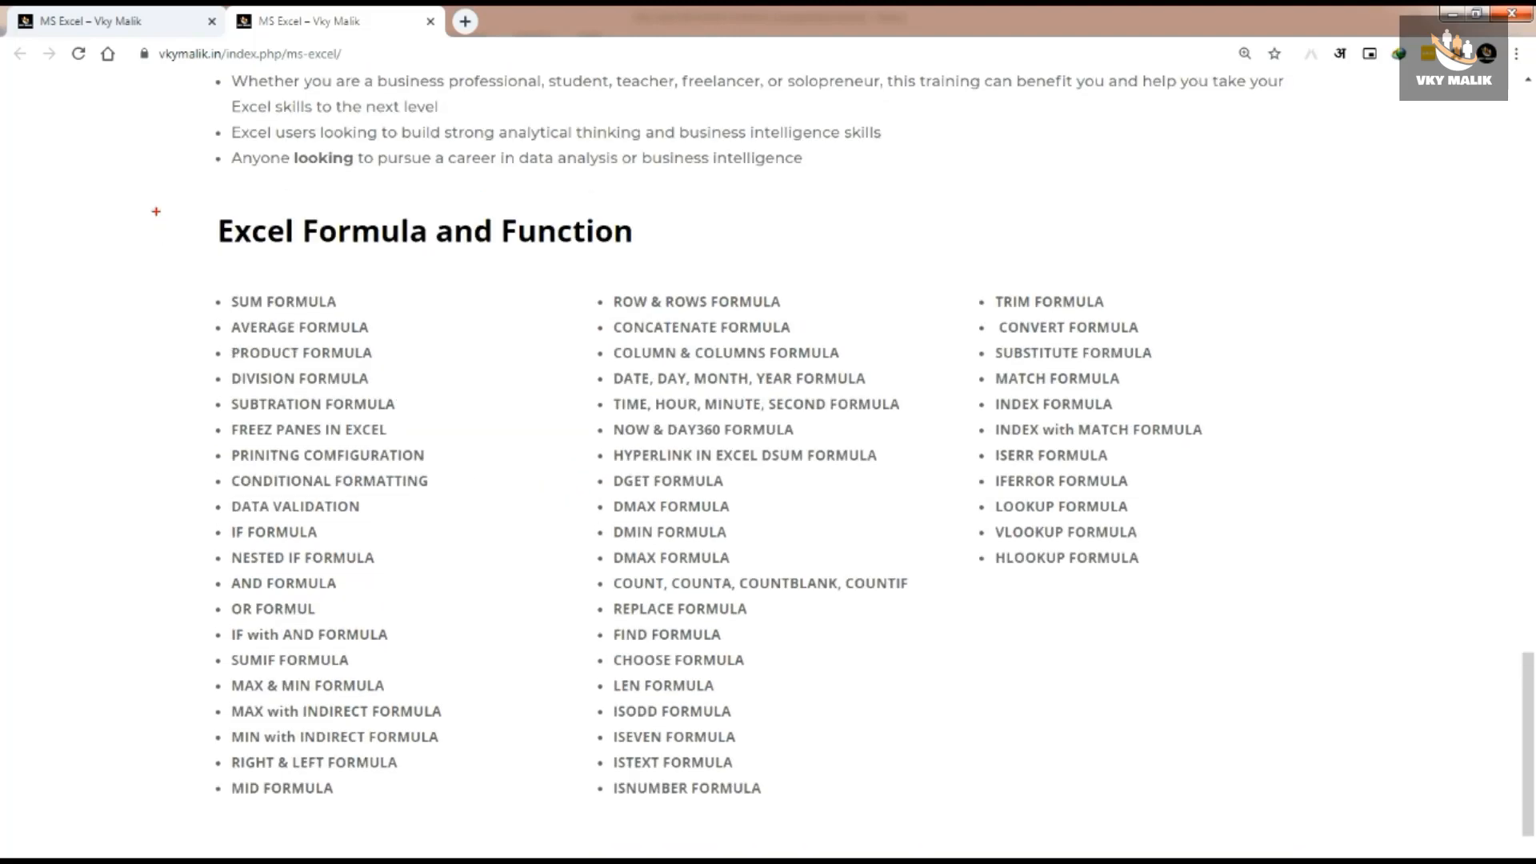
pyautogui.moveTo(140, 189)
pyautogui.mouseDown()
pyautogui.moveTo(637, 472)
pyautogui.moveTo(1126, 709)
pyautogui.moveTo(1456, 819)
pyautogui.mouseUp()
pyautogui.scroll(-4, 246, 377)
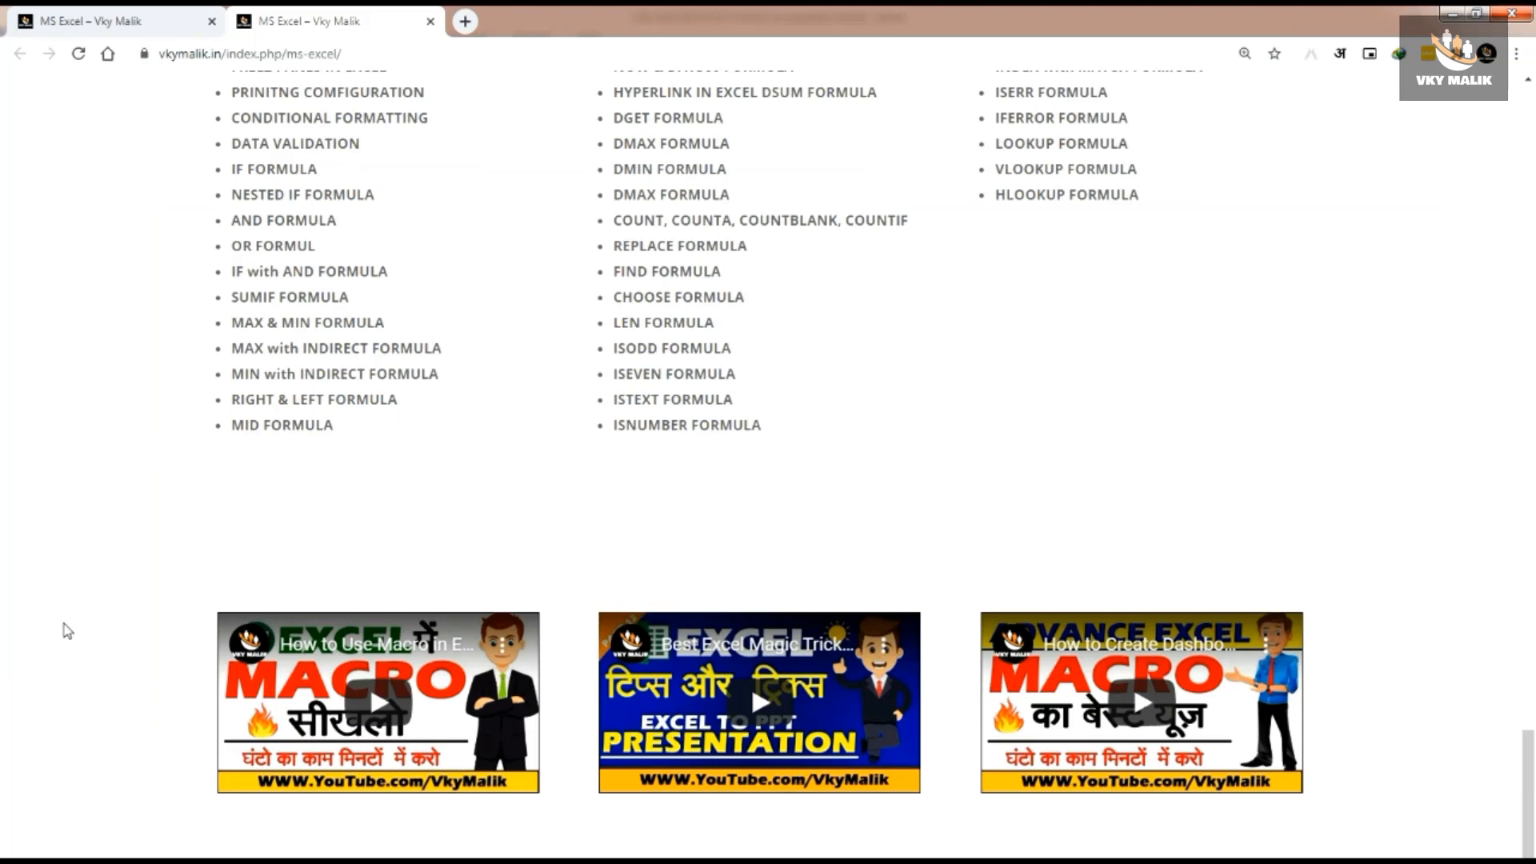
# - Return to the Buy Now Rs 500 offer beneath the Microsoft Excel 2020 banner
pyautogui.scroll(15, 67, 631)
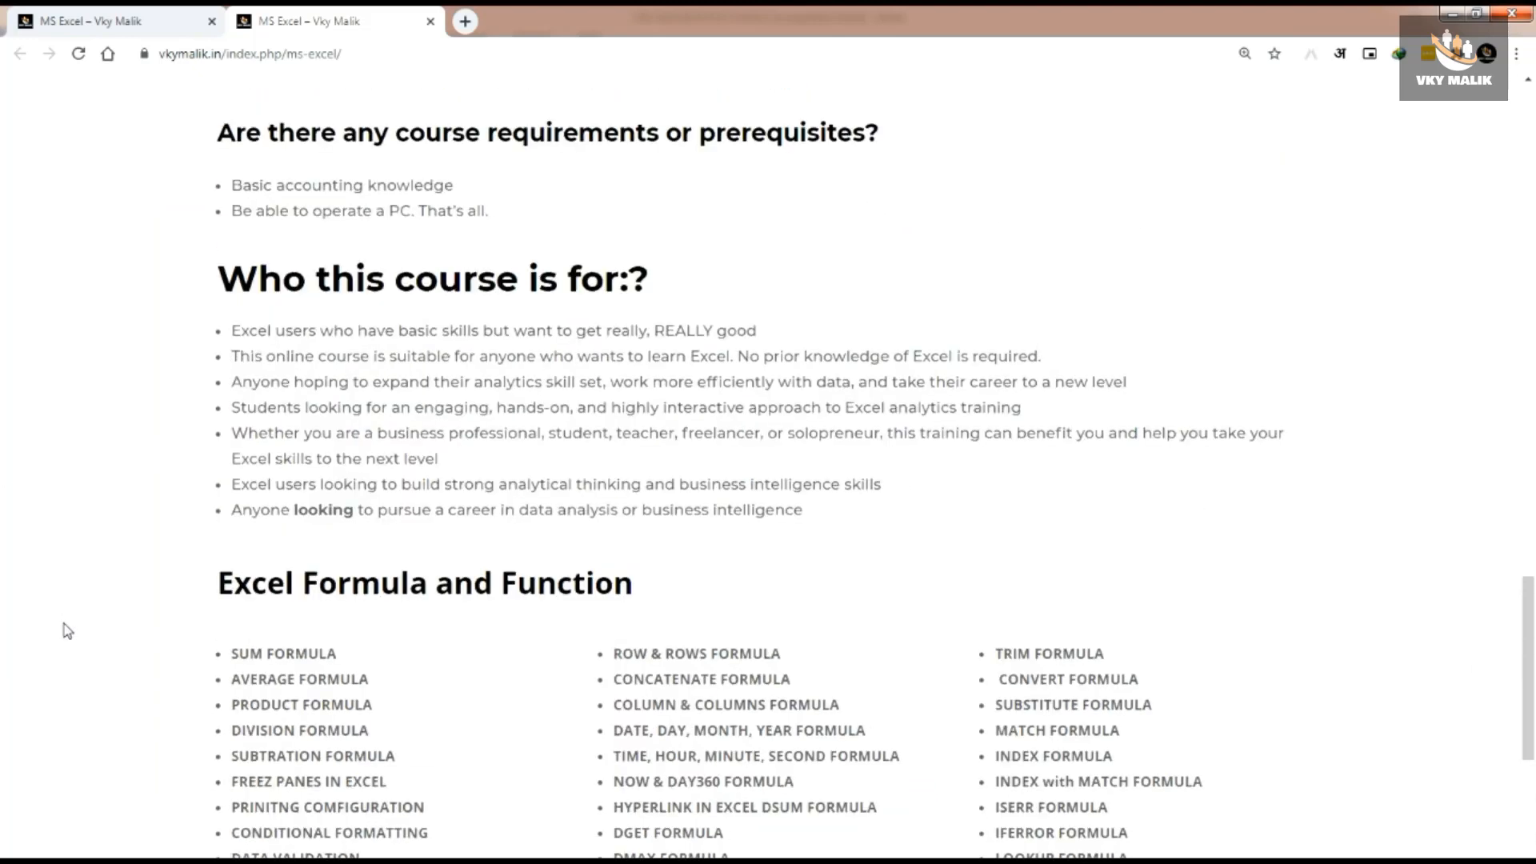
pyautogui.scroll(10, 67, 631)
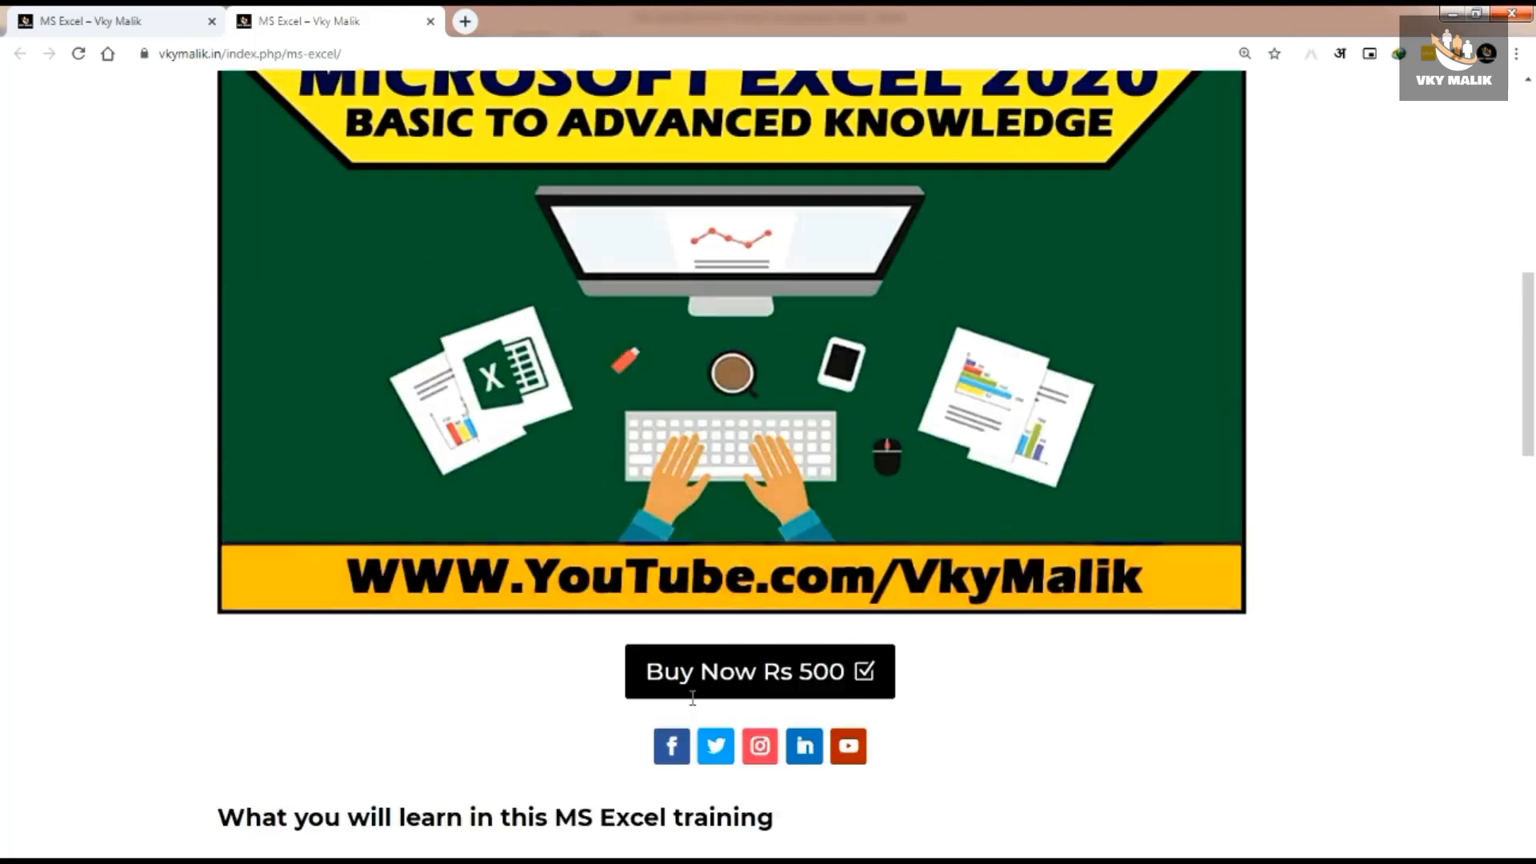
pyautogui.scroll(-1, 695, 704)
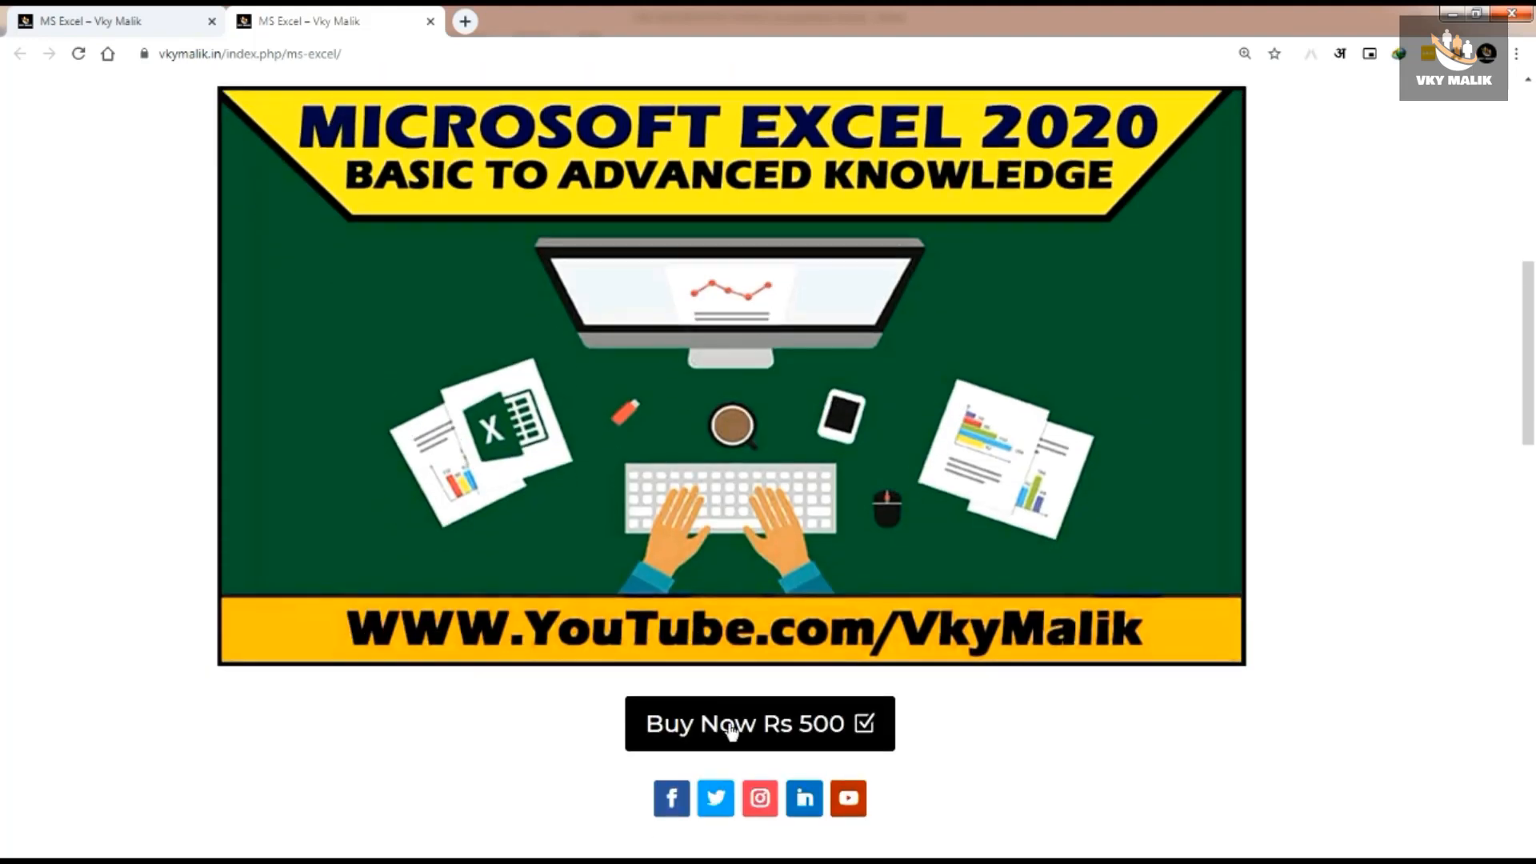